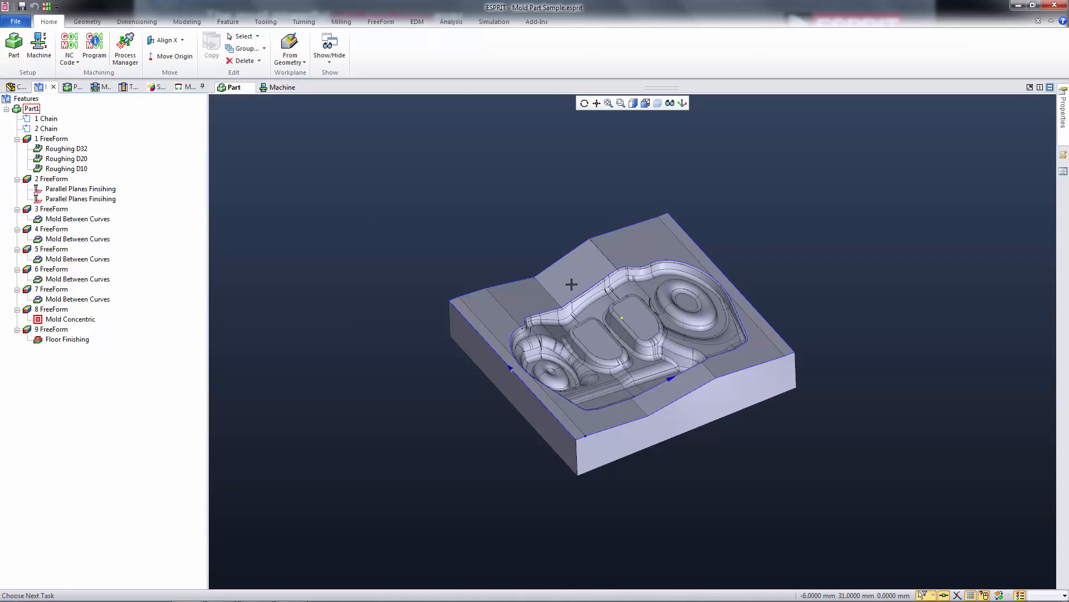
Set Save Intermediate Stock to All in the machining options and check the part's operation list.
{"action": "left_click", "coordinate": [16, 22]}
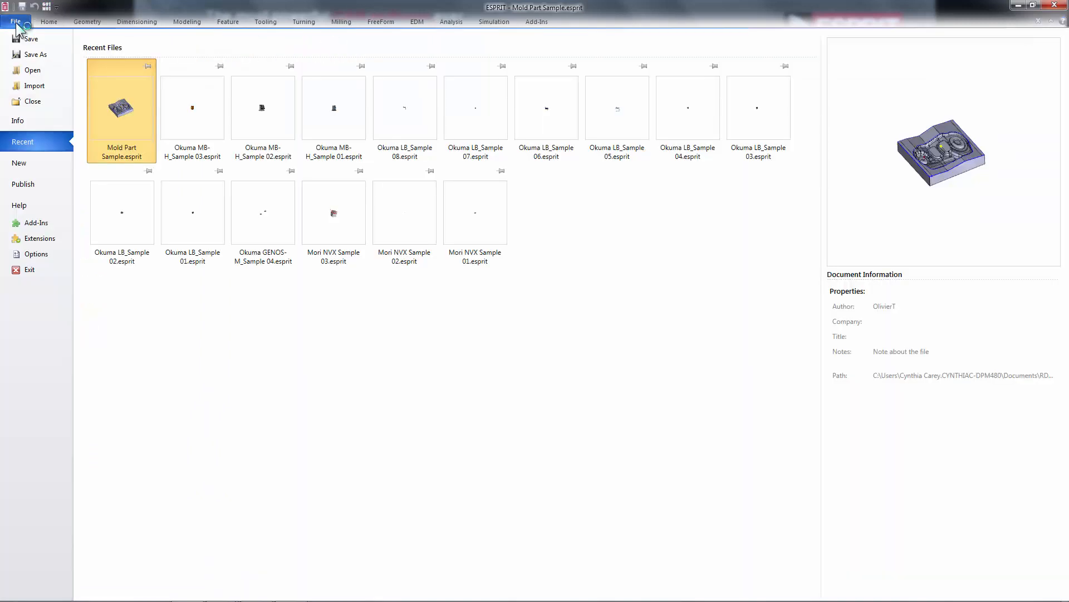
{"action": "left_click", "coordinate": [42, 255]}
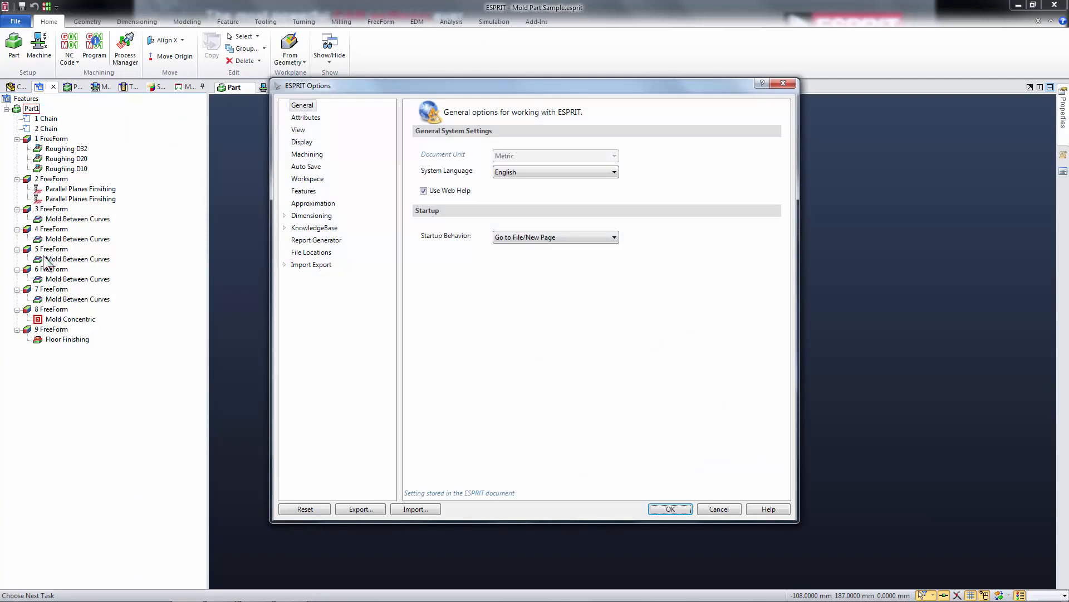
{"action": "left_click", "coordinate": [313, 158]}
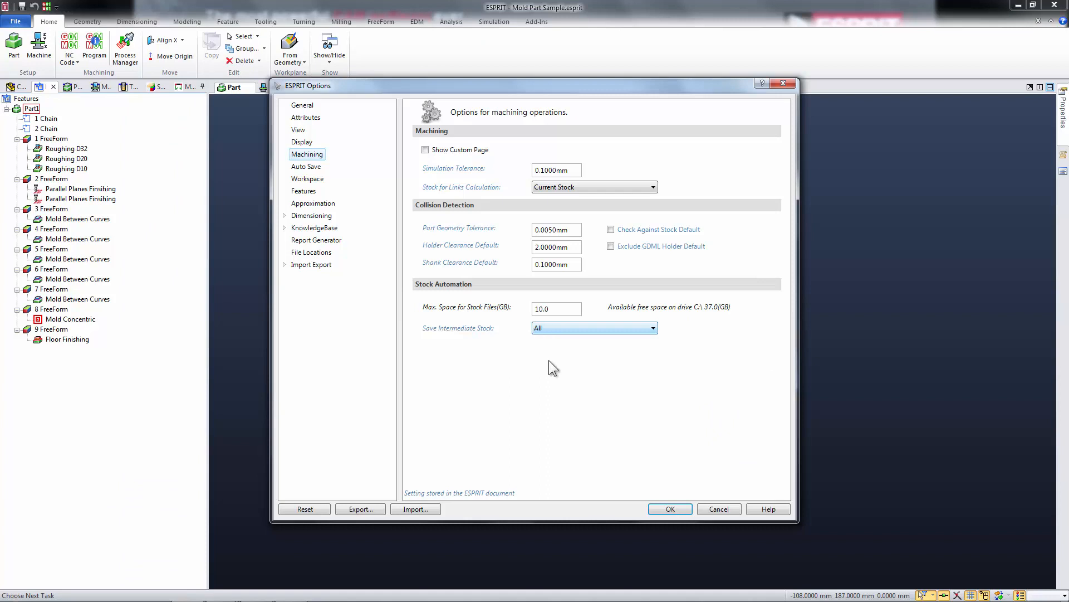
{"action": "left_click", "coordinate": [669, 509]}
{"action": "left_click", "coordinate": [67, 87]}
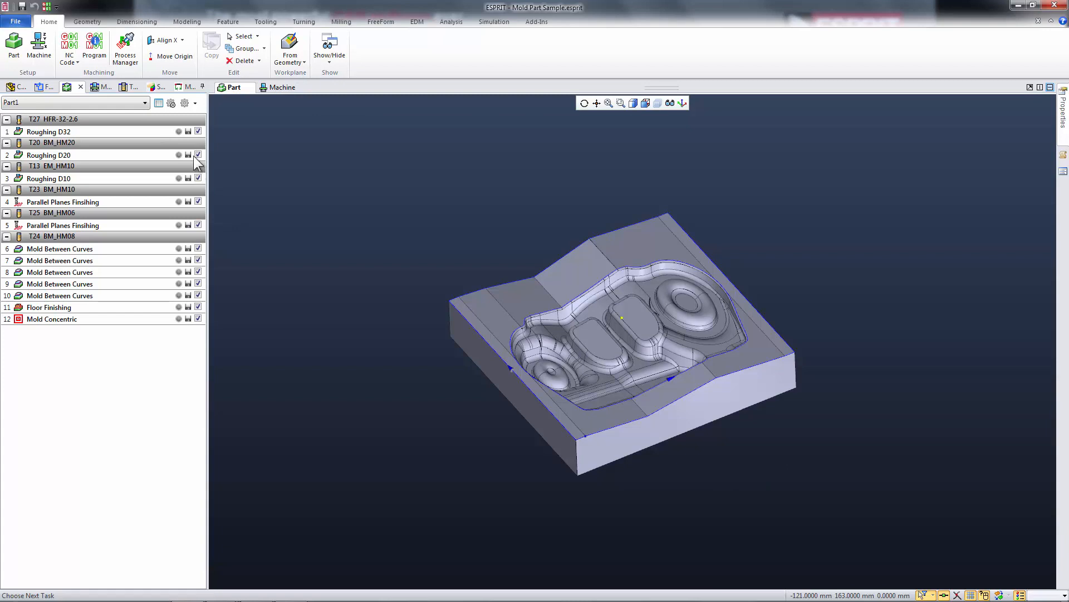
{"action": "left_click", "coordinate": [48, 88]}
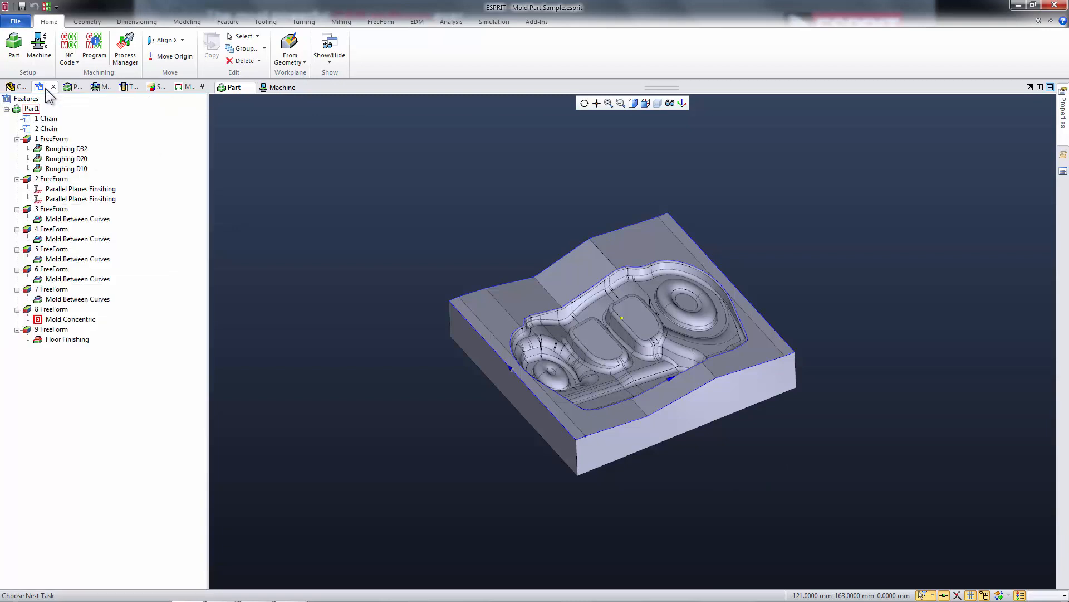
Review the report templates and output types offered for creating a report, and close without creating one.
{"action": "left_click", "coordinate": [16, 23]}
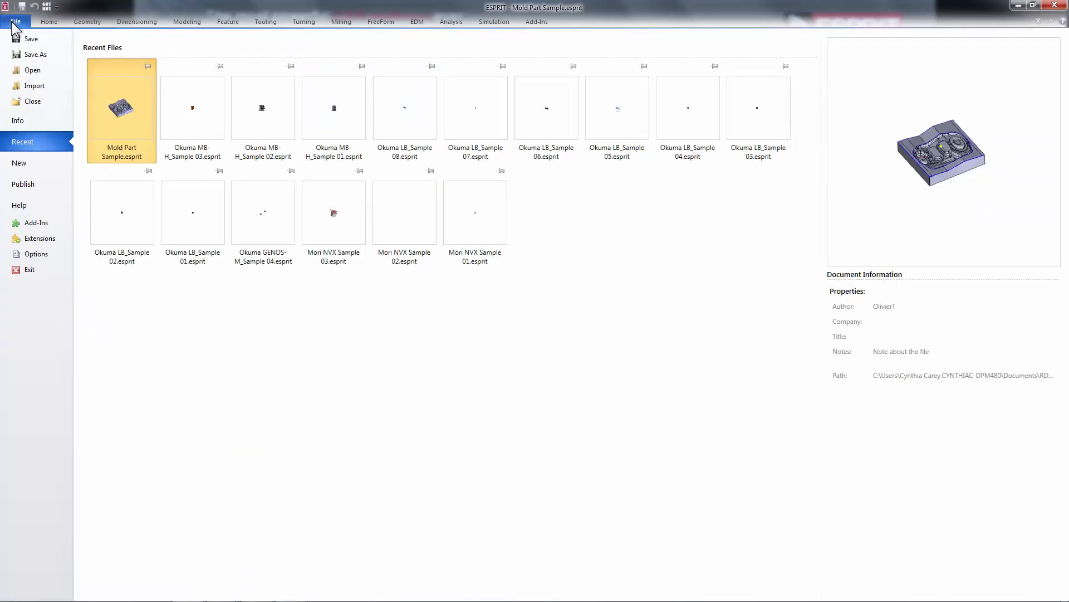
{"action": "left_click", "coordinate": [37, 189]}
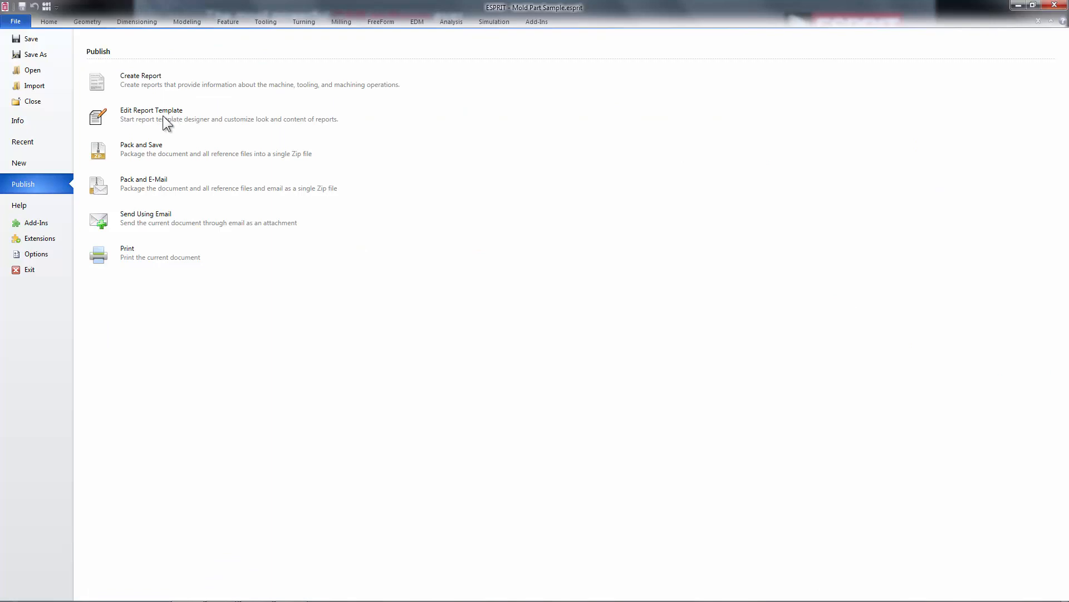
{"action": "left_click", "coordinate": [163, 83]}
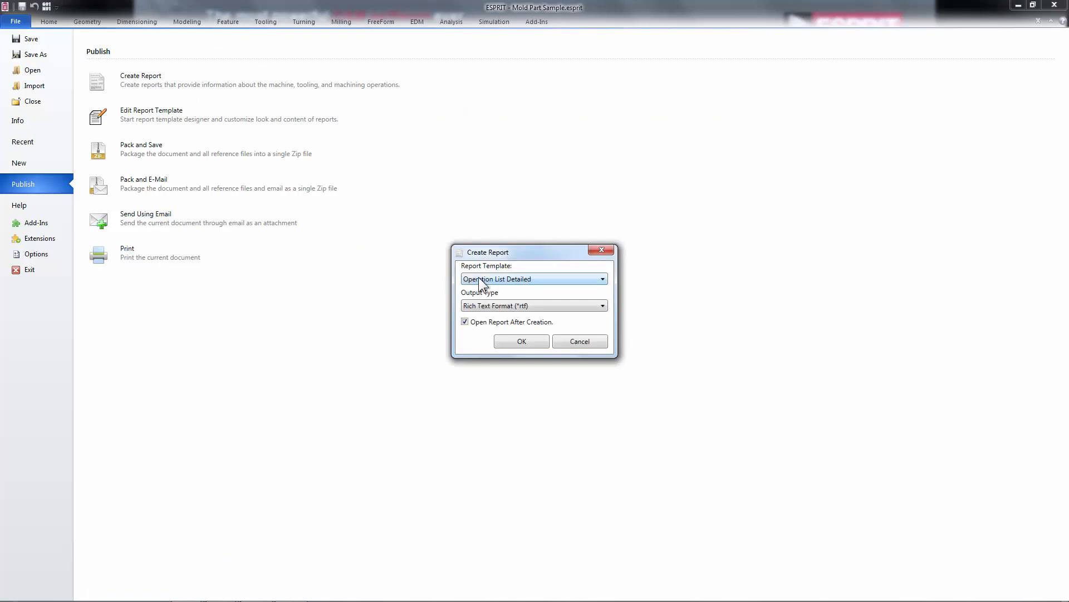
{"action": "left_click", "coordinate": [504, 278]}
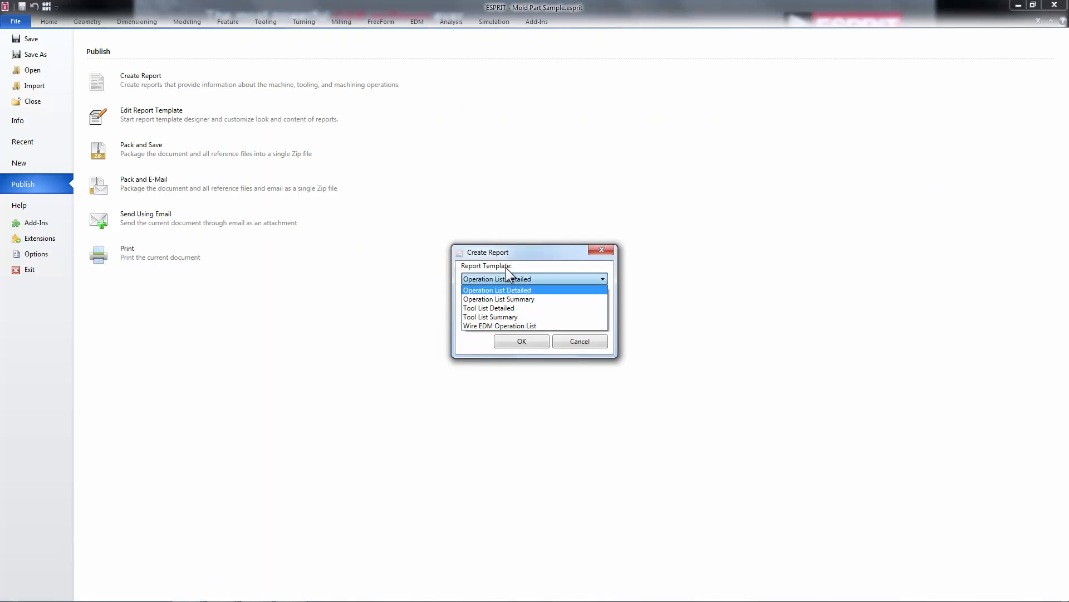
{"action": "left_click", "coordinate": [520, 256]}
{"action": "left_click", "coordinate": [504, 307]}
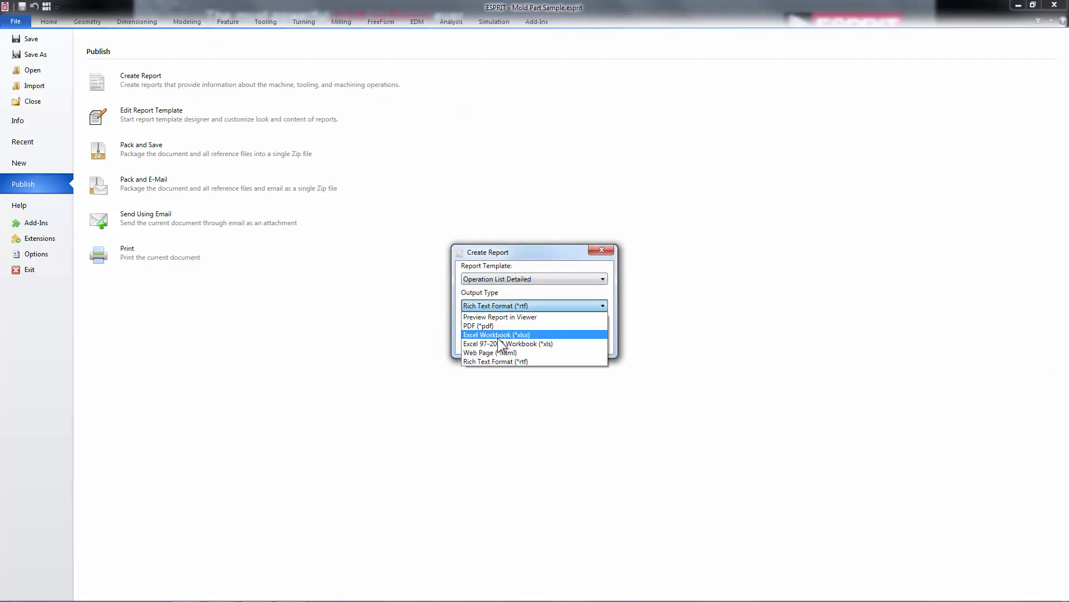
{"action": "left_click", "coordinate": [531, 301]}
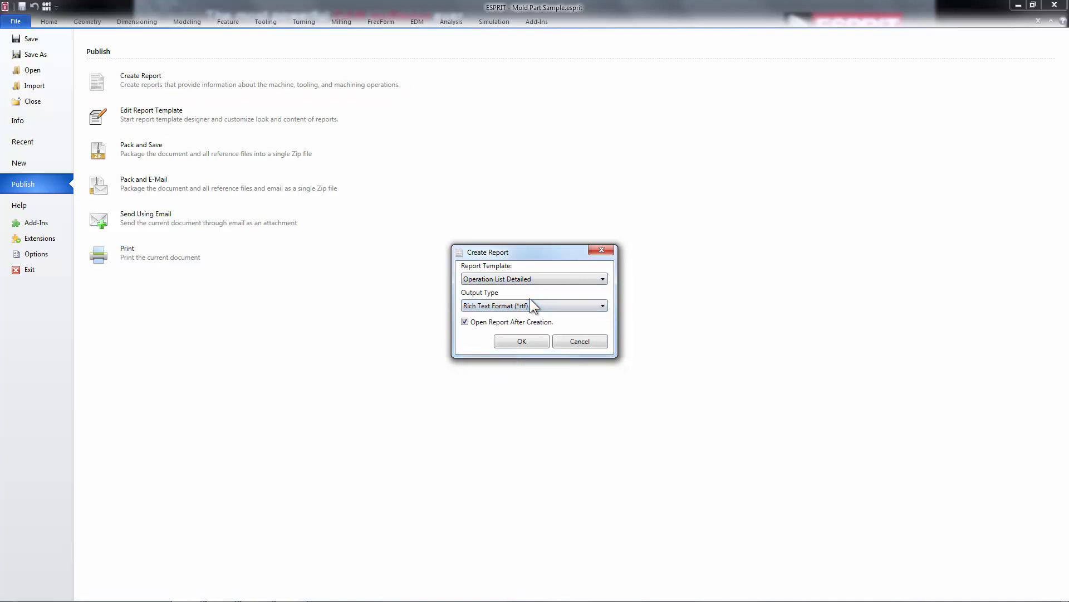
{"action": "left_click", "coordinate": [601, 250]}
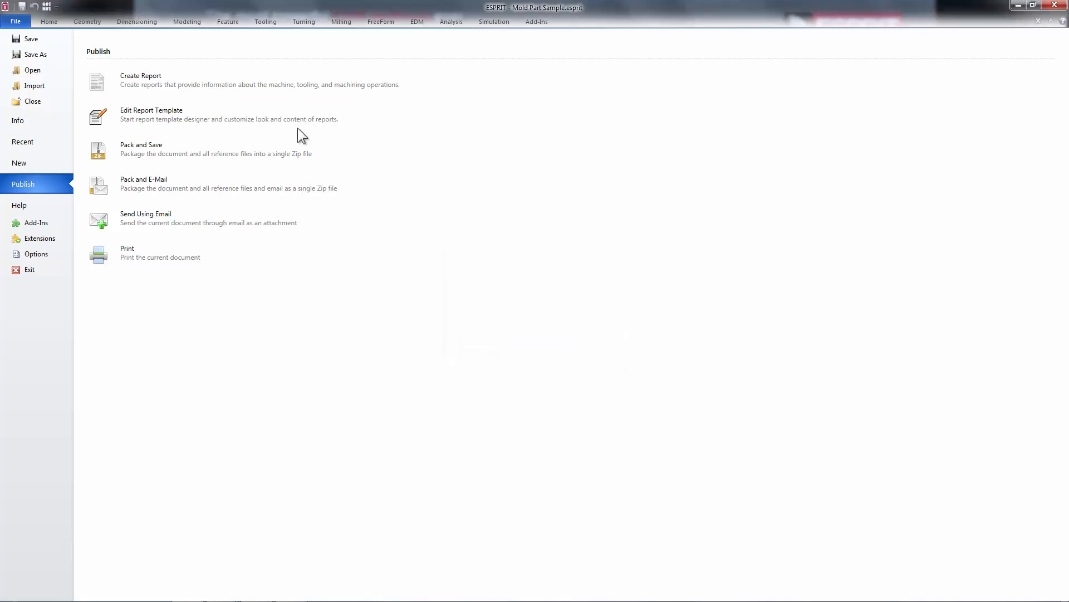
Open the Operation List Detailed report template for editing in the Report Designer.
{"action": "left_click", "coordinate": [138, 111]}
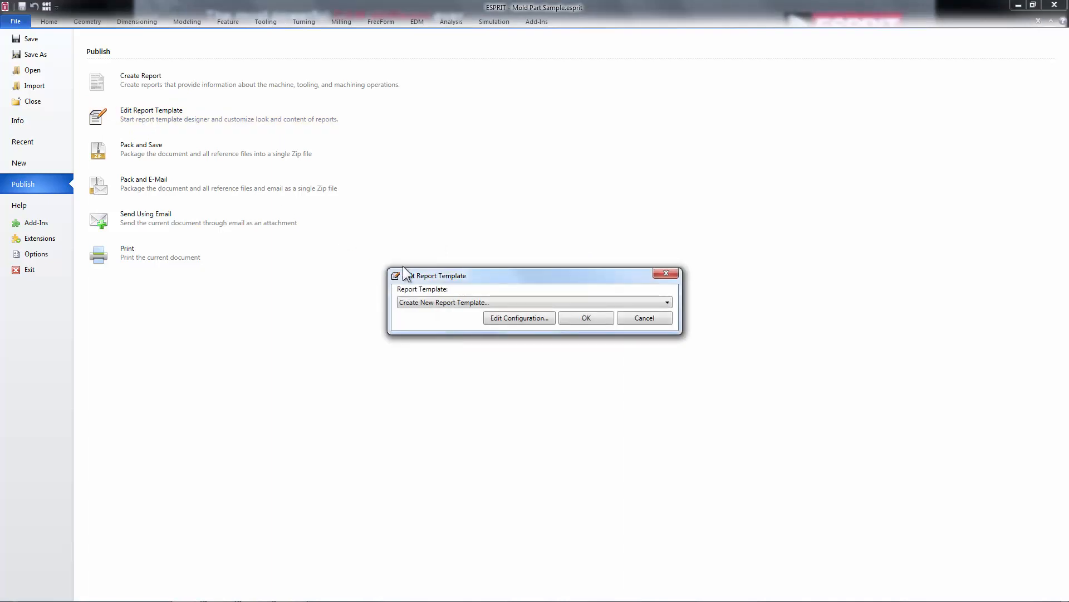
{"action": "left_click_drag", "start_coordinate": [413, 277], "coordinate": [350, 250]}
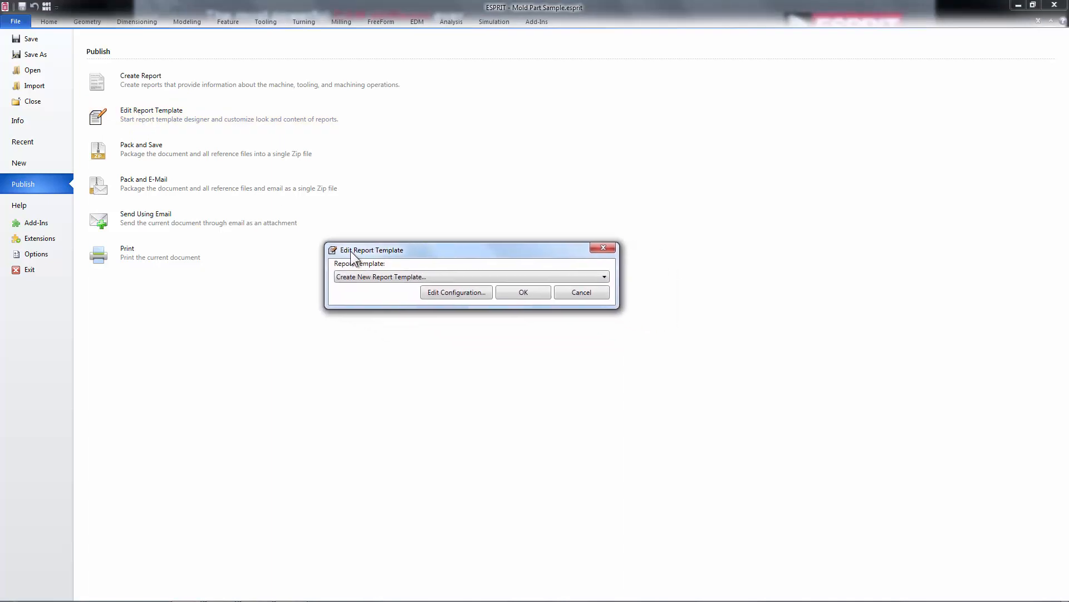
{"action": "left_click", "coordinate": [375, 278]}
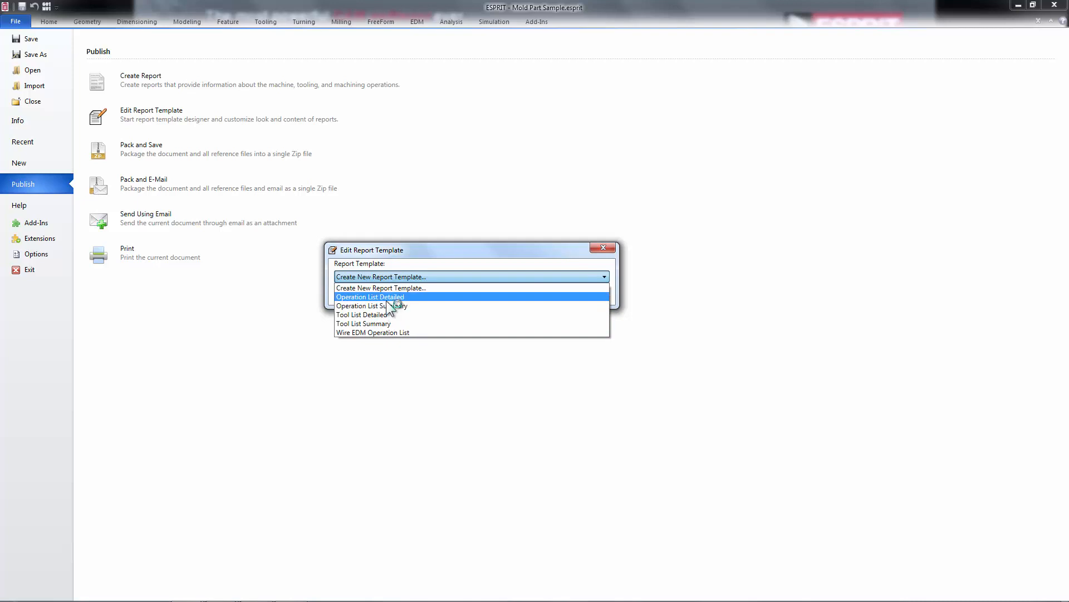
{"action": "left_click", "coordinate": [409, 297]}
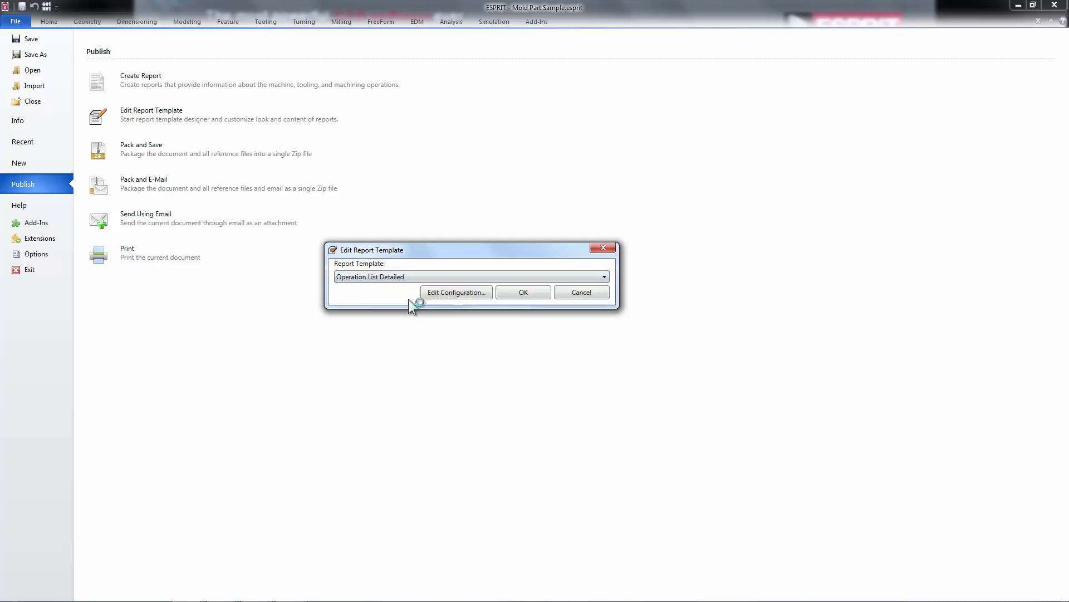
{"action": "left_click", "coordinate": [517, 293]}
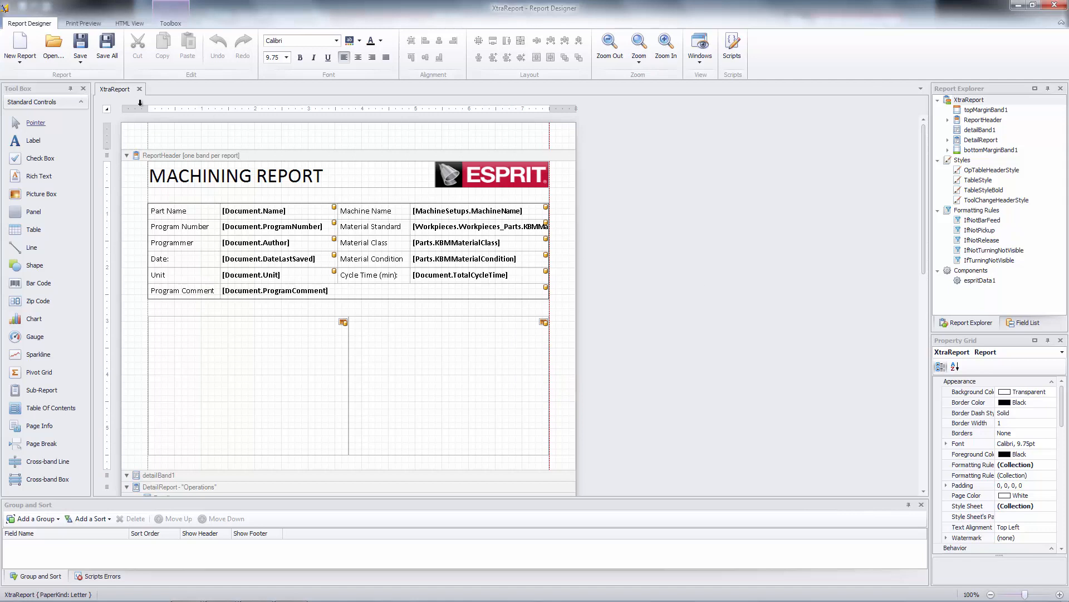
Save a copy of the report template as Operation List Detailed Ex.repx in the Report Templates folder.
{"action": "left_click", "coordinate": [81, 63]}
{"action": "left_click", "coordinate": [95, 89]}
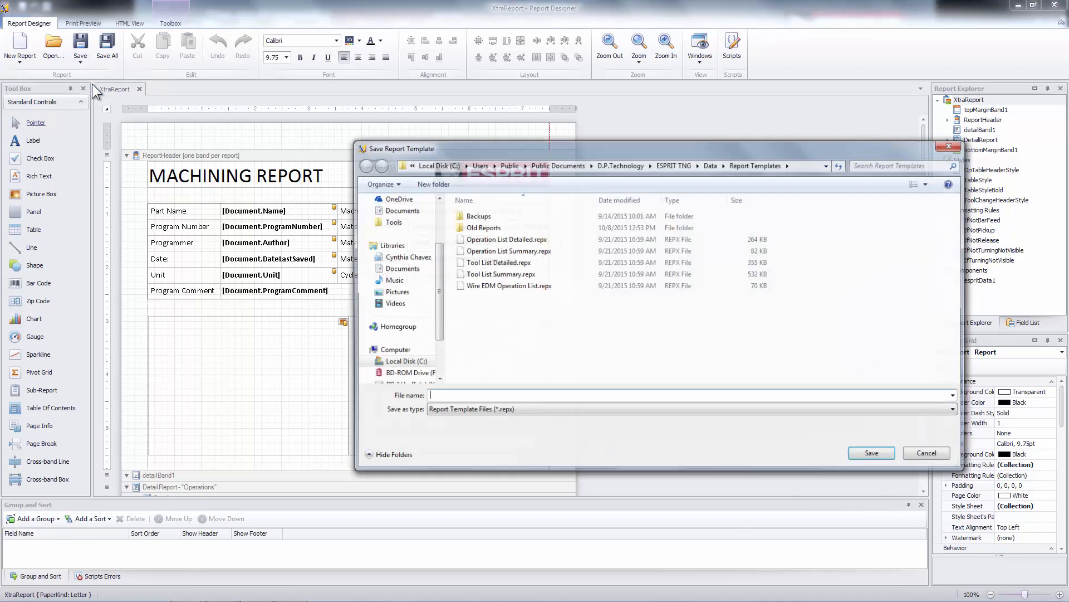
{"action": "left_click", "coordinate": [506, 241]}
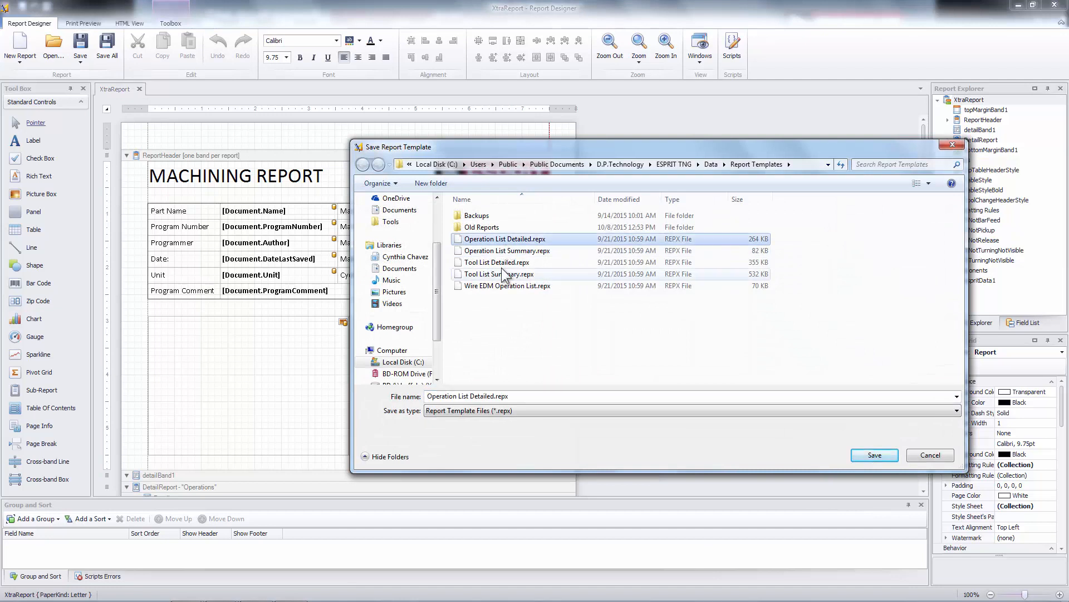
{"action": "left_click", "coordinate": [491, 396]}
{"action": "left_click", "coordinate": [494, 396]}
{"action": "type", "text": "Ex"}
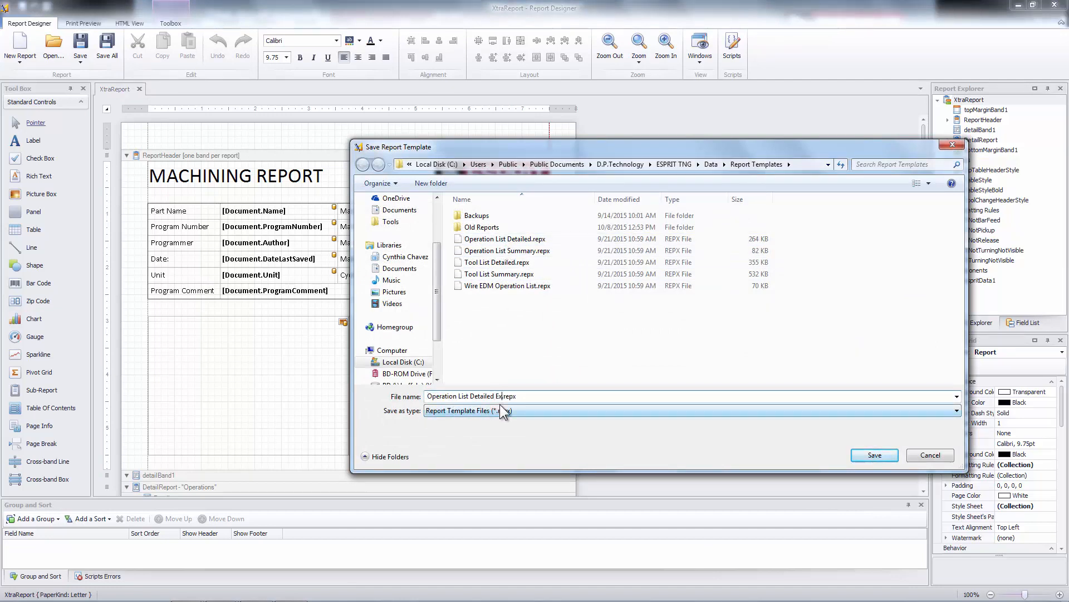
{"action": "left_click", "coordinate": [867, 457]}
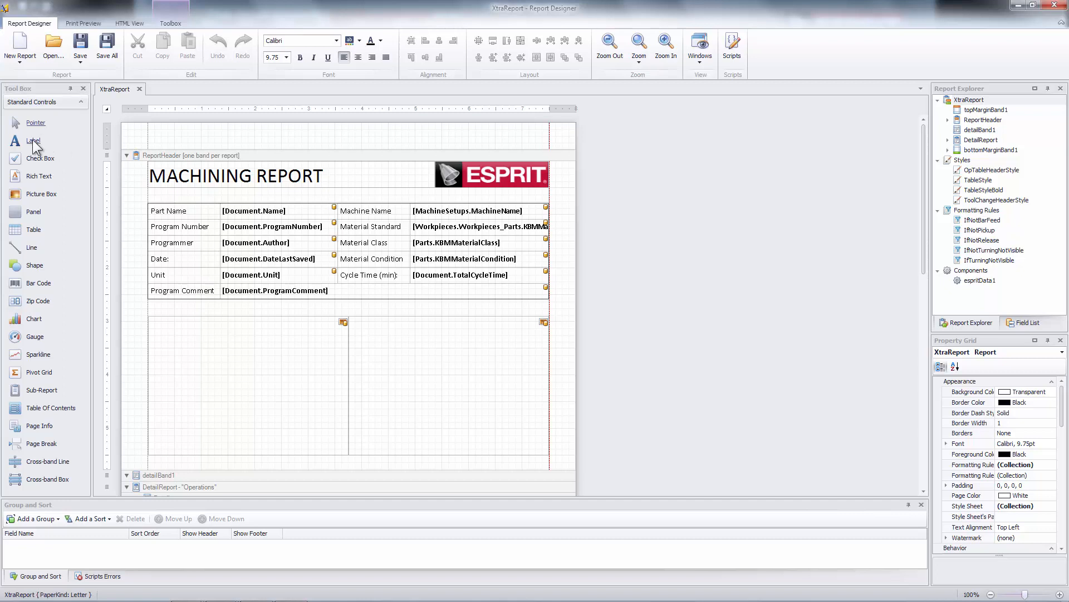
Try adding a label below the report header's data table, once at default size and once about 560 wide, undoing each.
{"action": "left_click_drag", "start_coordinate": [33, 143], "coordinate": [191, 304]}
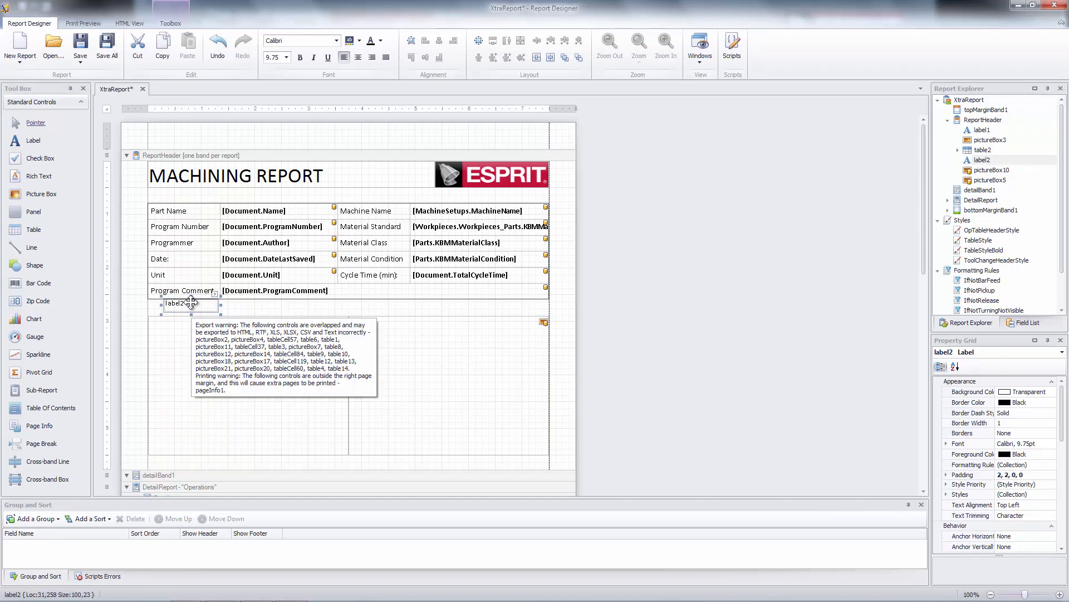
{"action": "key", "text": "ctrl+z"}
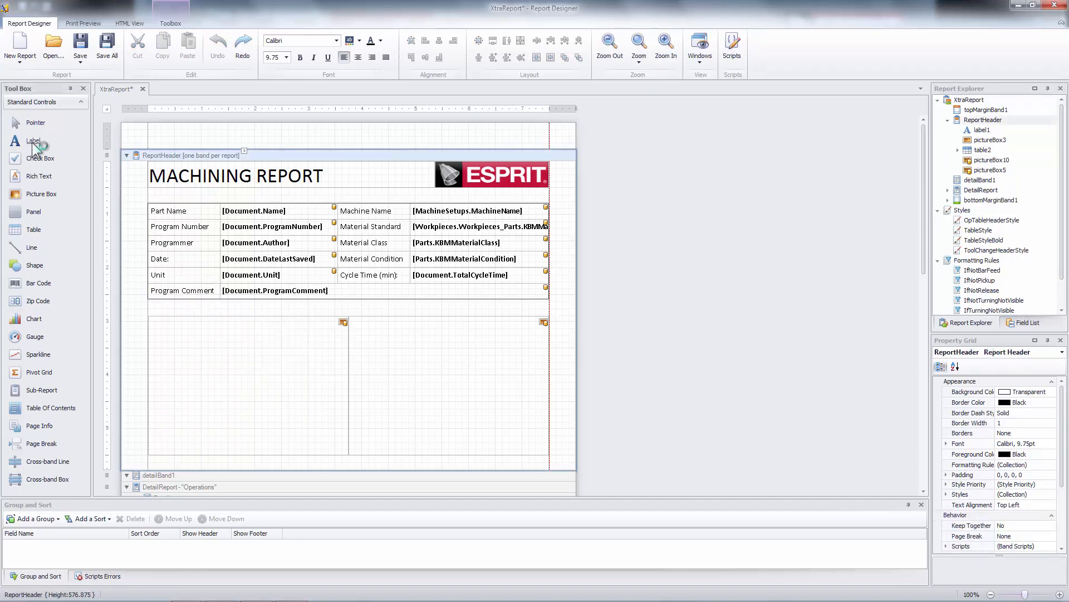
{"action": "left_click_drag", "start_coordinate": [165, 306], "coordinate": [468, 316]}
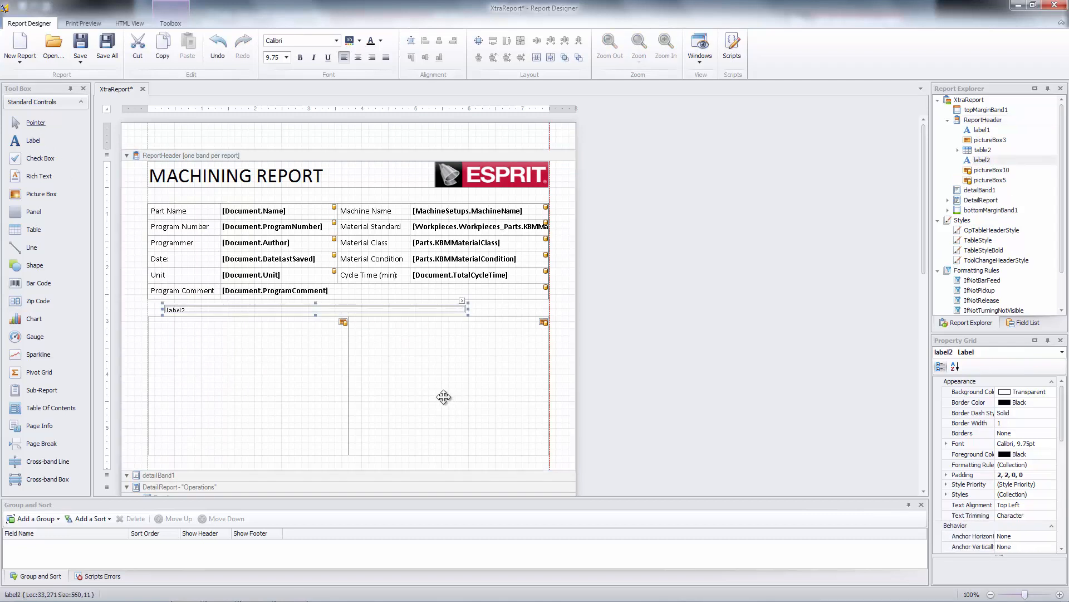
{"action": "key", "text": "ctrl+z"}
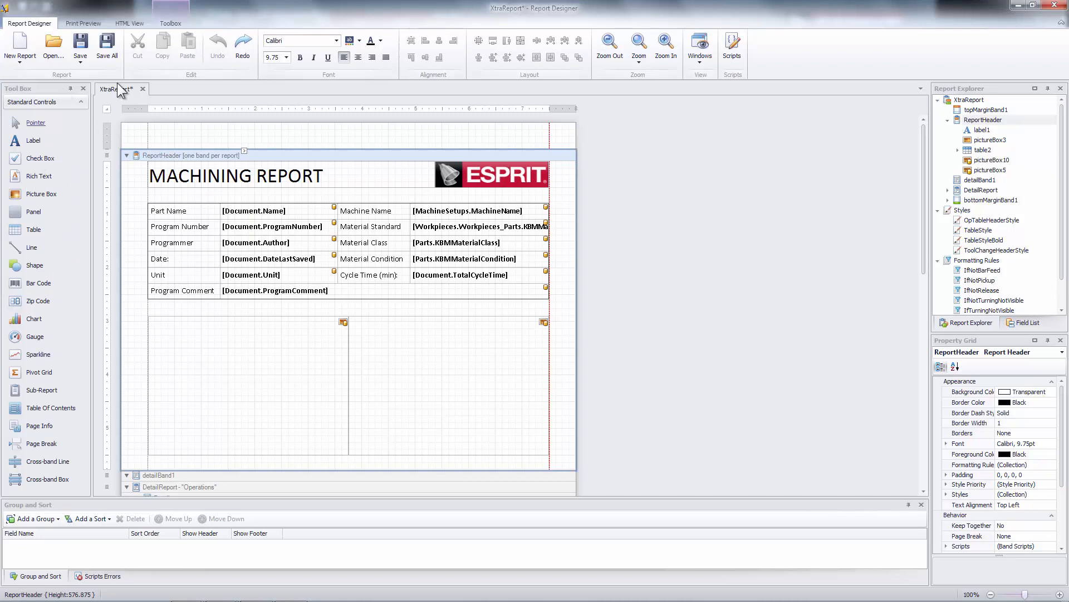
Preview the machining report, review the available export file formats, and return to the report design.
{"action": "left_click", "coordinate": [92, 24]}
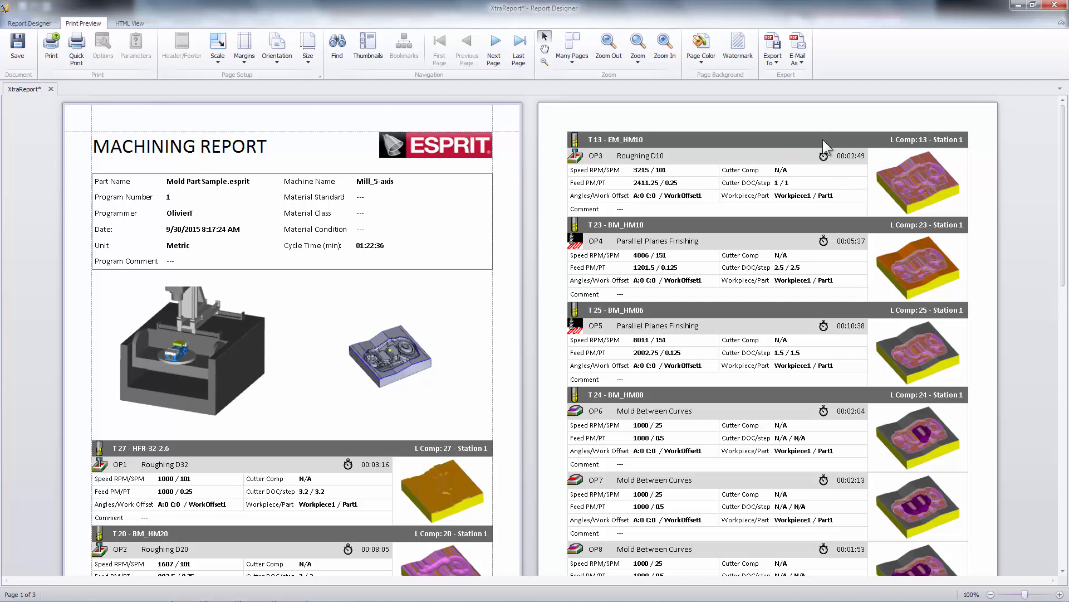
{"action": "left_click", "coordinate": [772, 61]}
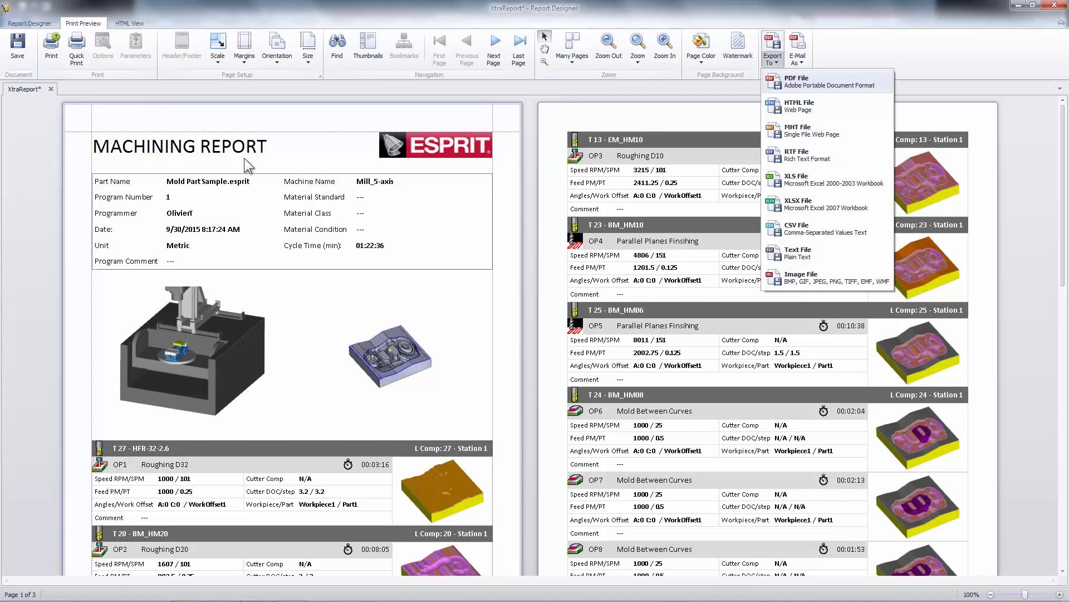
{"action": "left_click", "coordinate": [30, 25]}
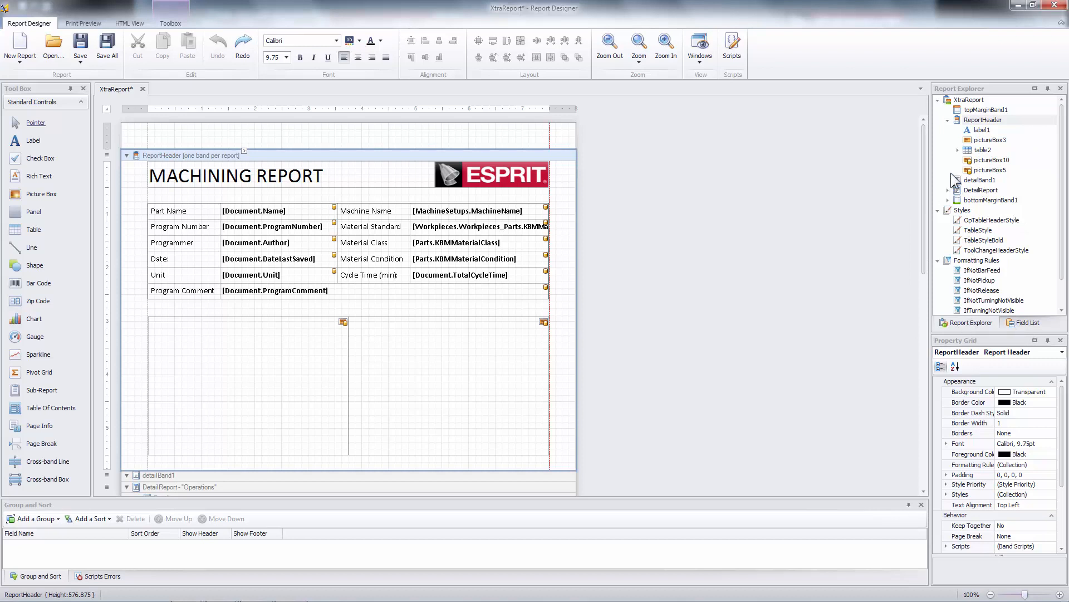
Examine the report's structure and the EspritData fields, expanding the Tools table down to its coolant and diameter fields.
{"action": "scroll", "coordinate": [975, 189], "scroll_direction": "down", "scroll_amount": 1}
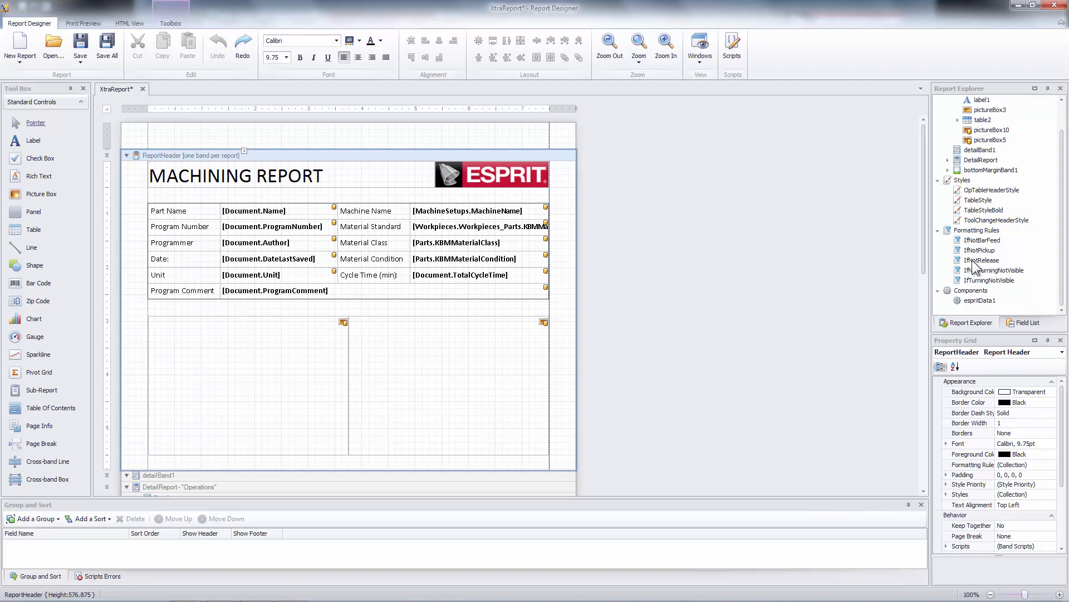
{"action": "left_click", "coordinate": [1014, 325]}
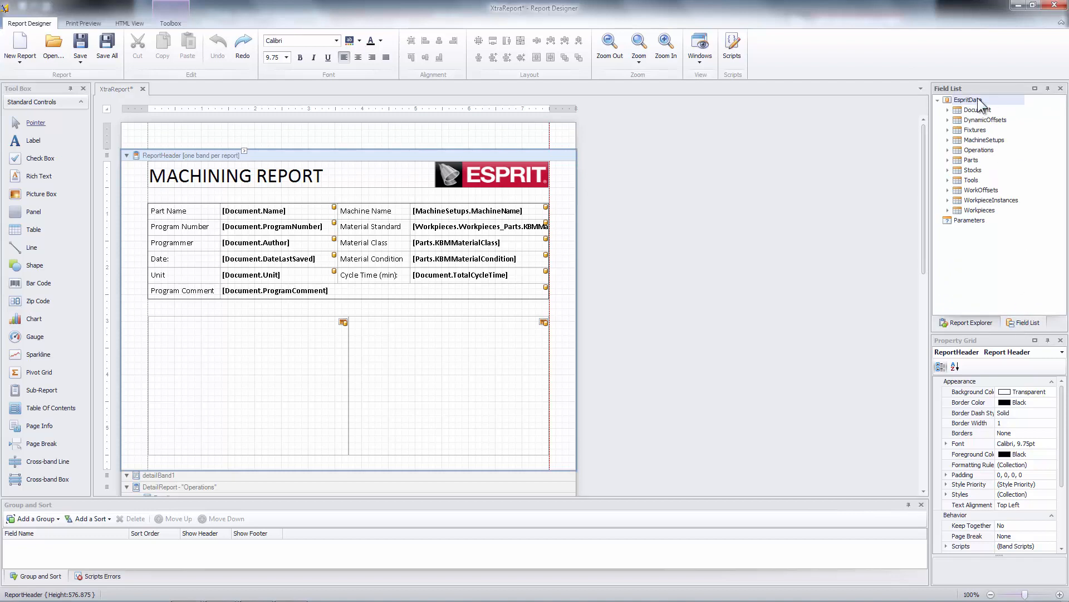
{"action": "mouse_move", "coordinate": [979, 105]}
{"action": "mouse_move", "coordinate": [1004, 153]}
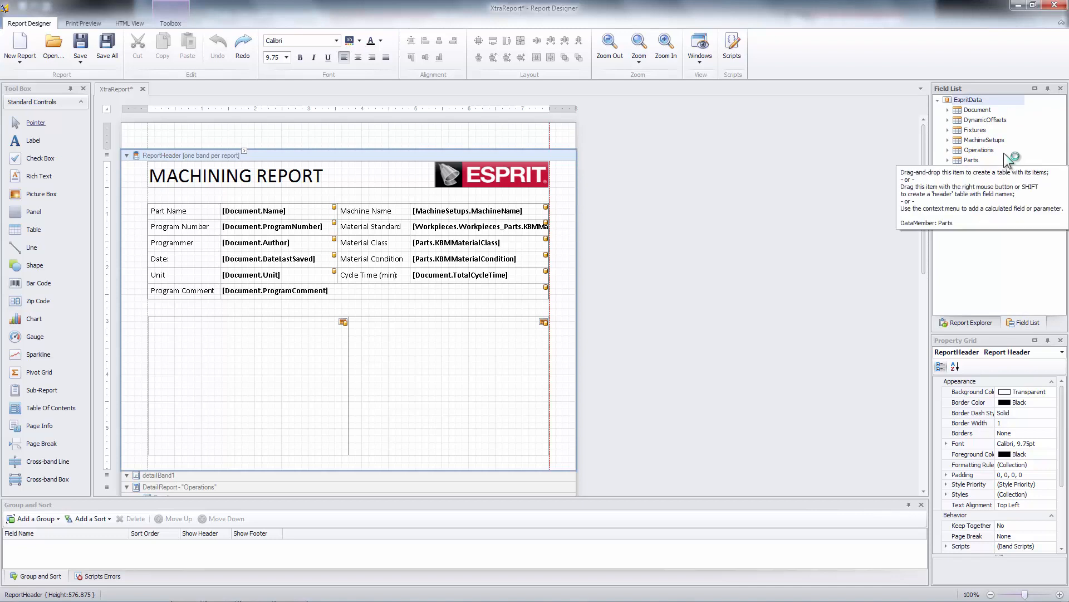
{"action": "left_click", "coordinate": [948, 180]}
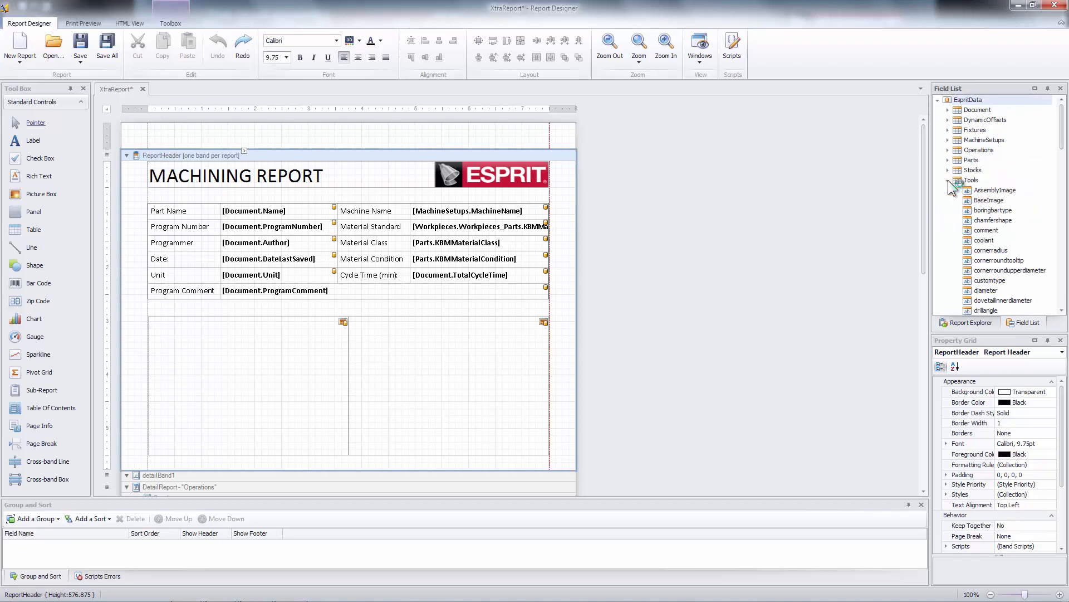
{"action": "left_click", "coordinate": [985, 241]}
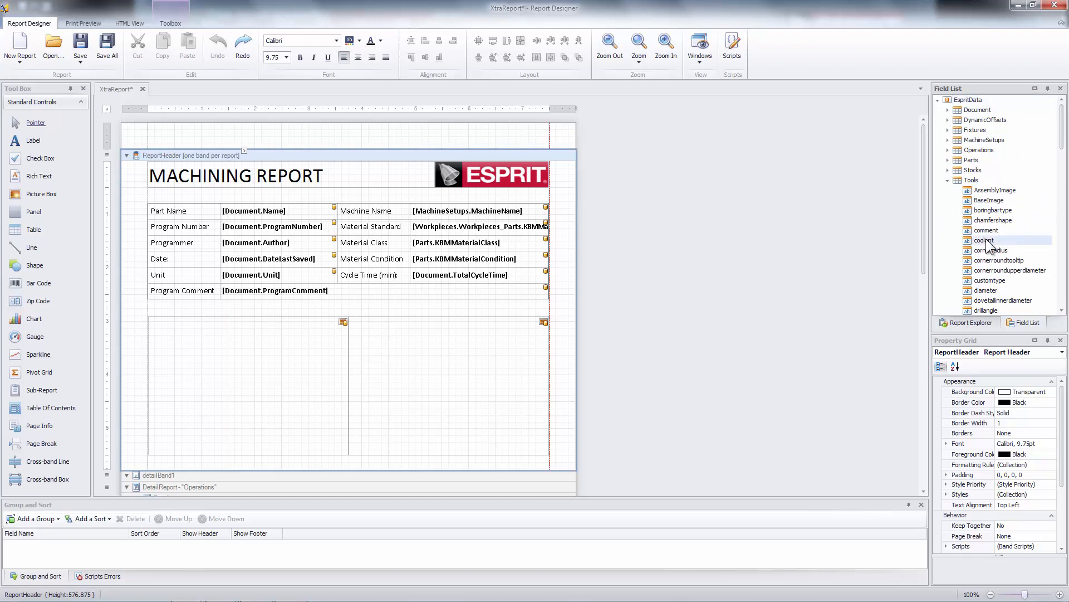
{"action": "left_click", "coordinate": [987, 292]}
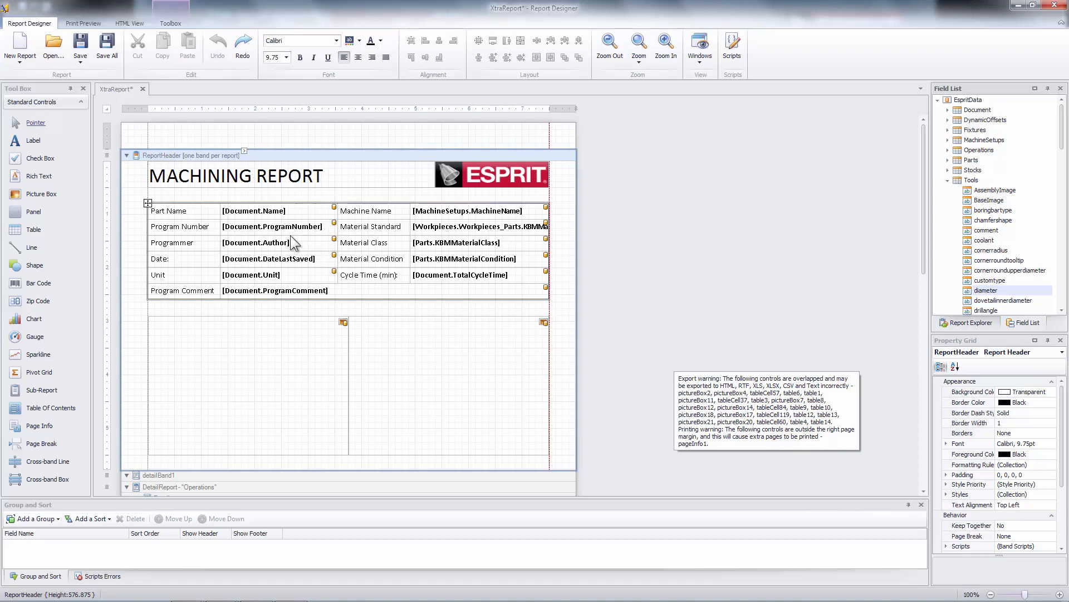
{"action": "left_click", "coordinate": [126, 155]}
{"action": "left_click", "coordinate": [126, 155]}
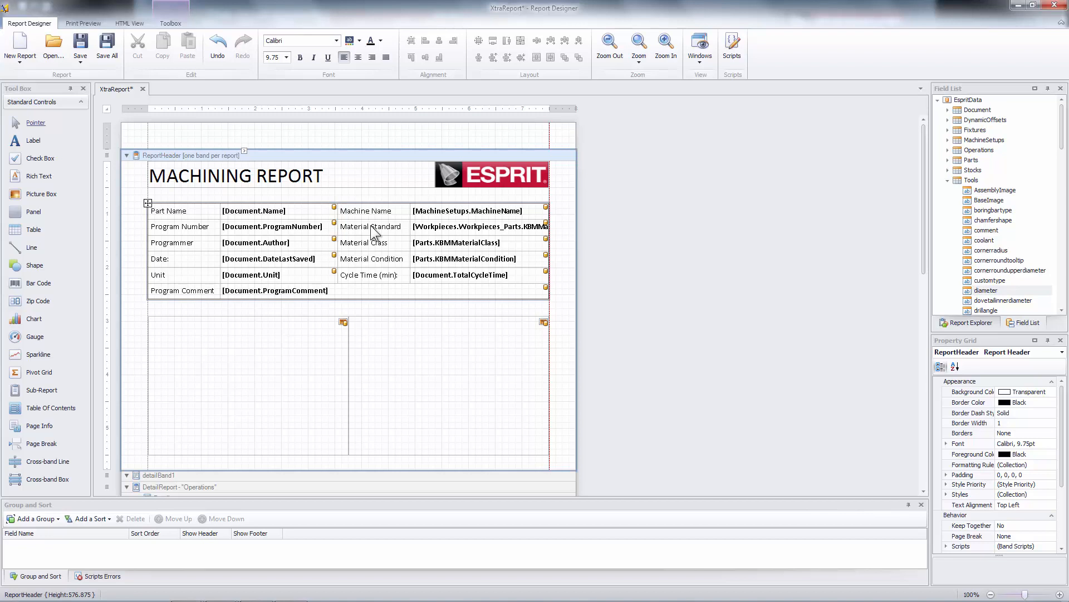
{"action": "left_click", "coordinate": [661, 308]}
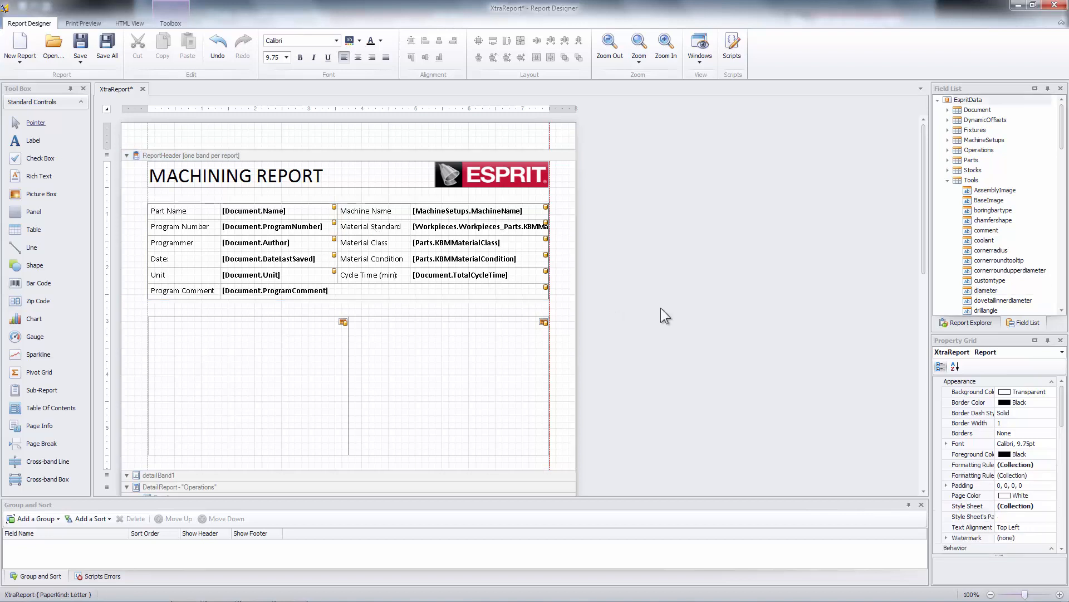
{"action": "scroll", "coordinate": [660, 308], "scroll_direction": "down", "scroll_amount": 10}
{"action": "scroll", "coordinate": [653, 308], "scroll_direction": "up", "scroll_amount": 3}
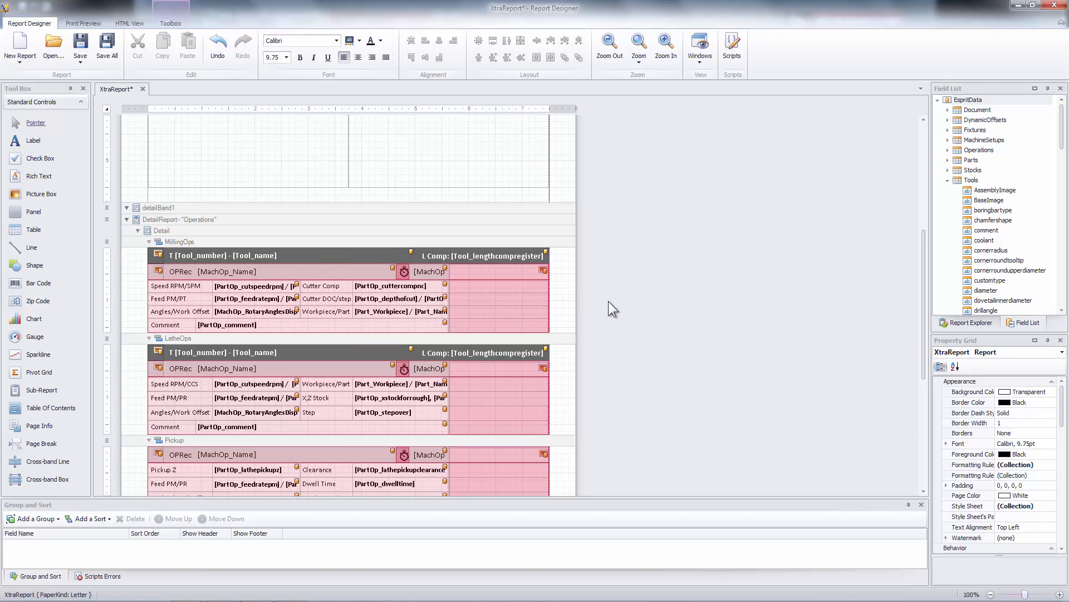
{"action": "scroll", "coordinate": [677, 334], "scroll_direction": "up", "scroll_amount": 5}
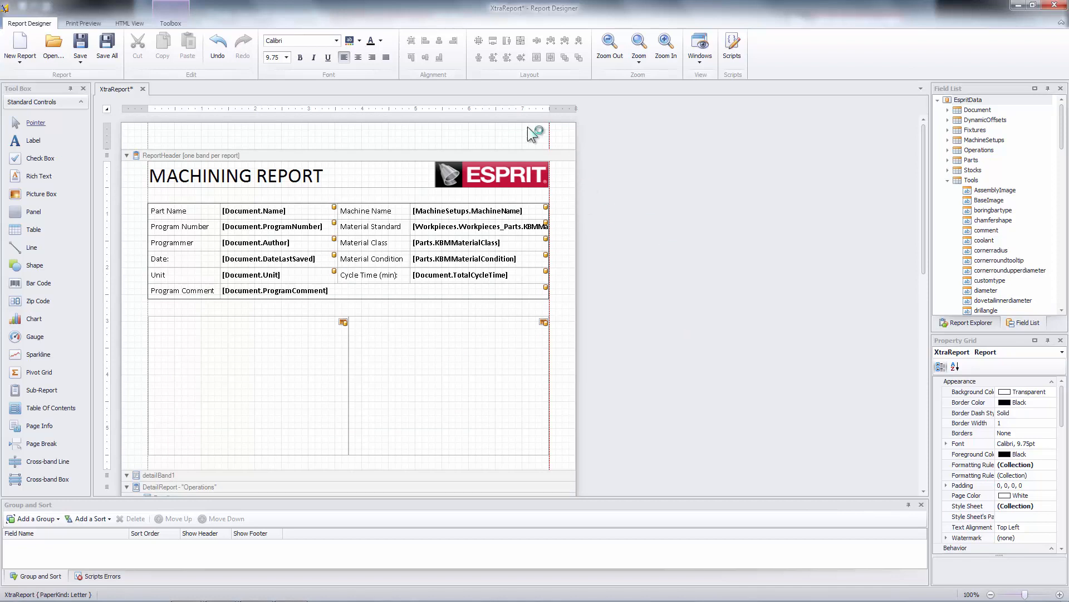
Replace the ESPRIT logo in the report header with GenericCompanyLogo.jpg from the Documents folder RD Files > Milestone 82.
{"action": "left_click", "coordinate": [478, 177]}
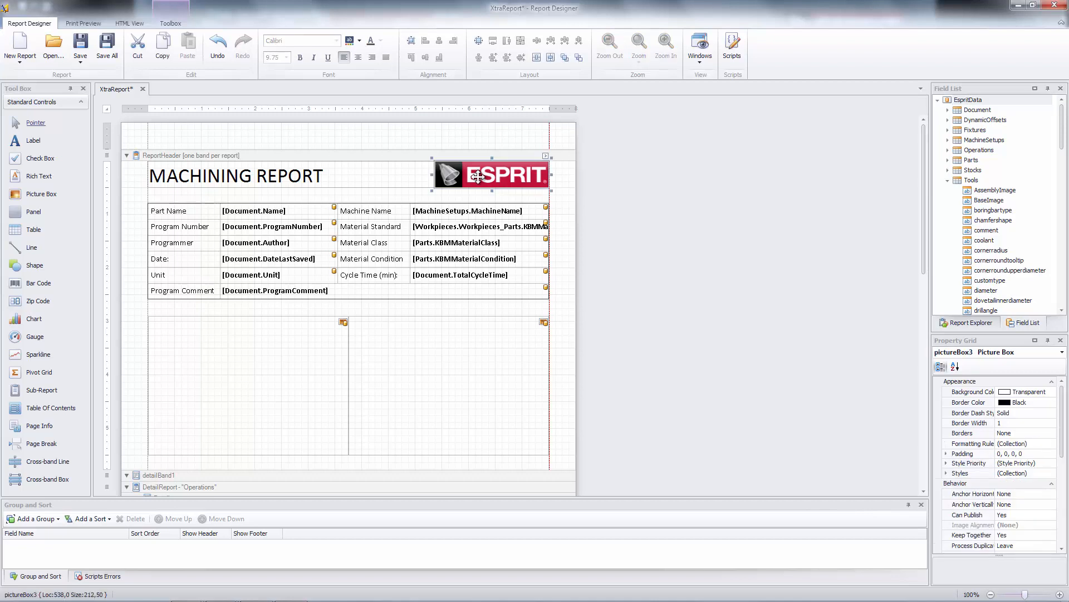
{"action": "left_click", "coordinate": [546, 156]}
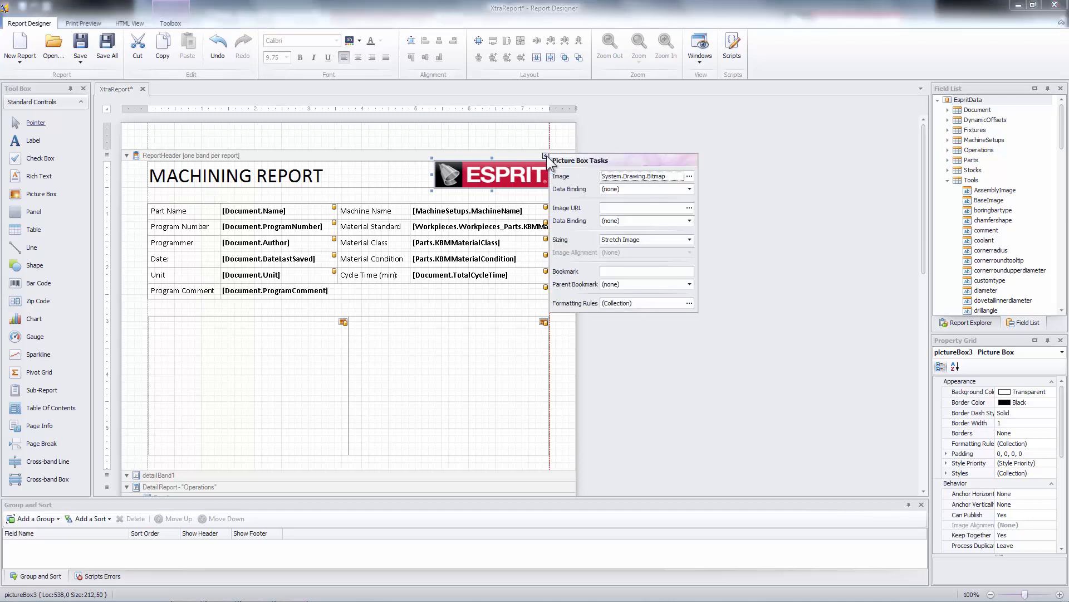
{"action": "left_click", "coordinate": [689, 177]}
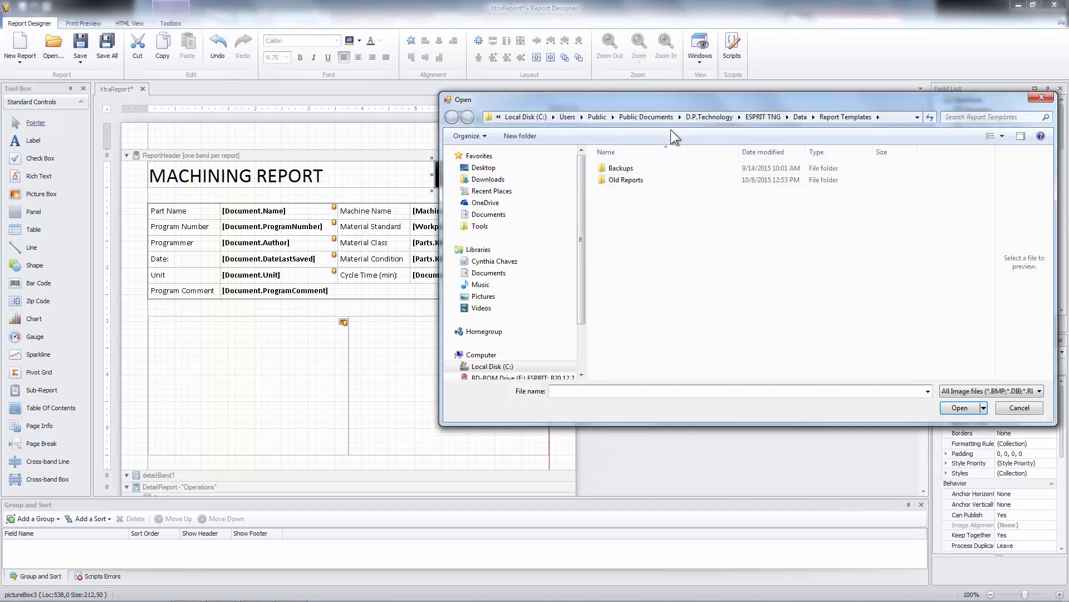
{"action": "left_click", "coordinate": [363, 282]}
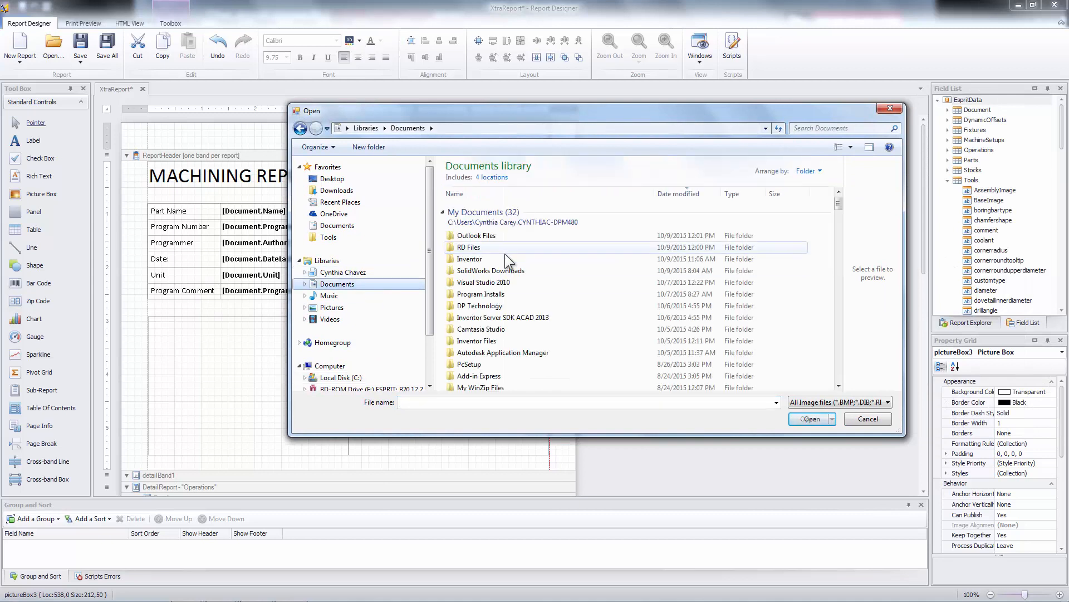
{"action": "double_click", "coordinate": [505, 252]}
{"action": "double_click", "coordinate": [519, 208]}
{"action": "left_click", "coordinate": [504, 210]}
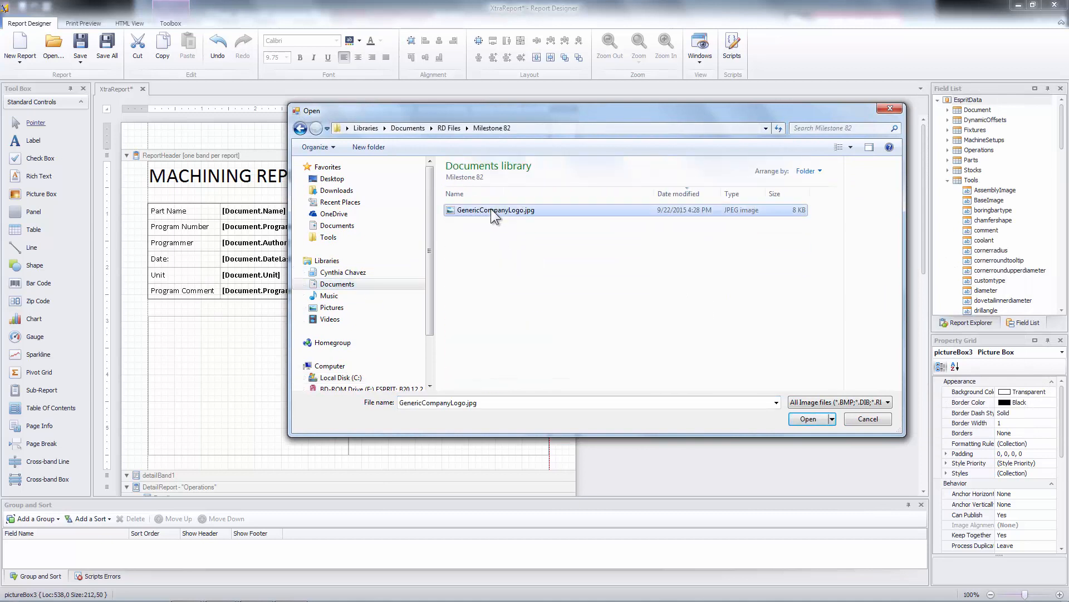
{"action": "left_click", "coordinate": [808, 419]}
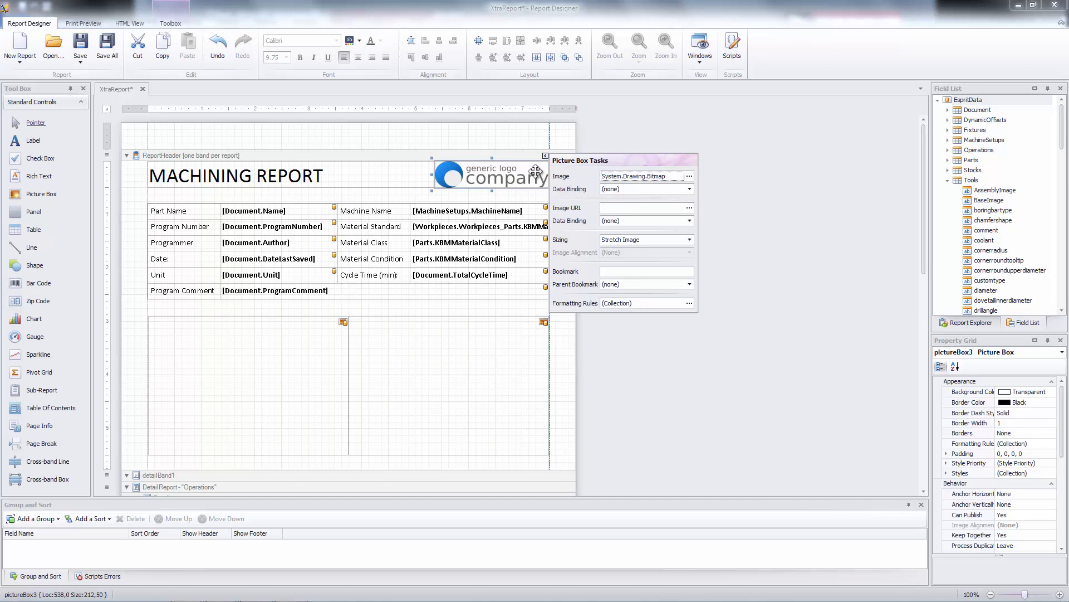
{"action": "left_click", "coordinate": [527, 173]}
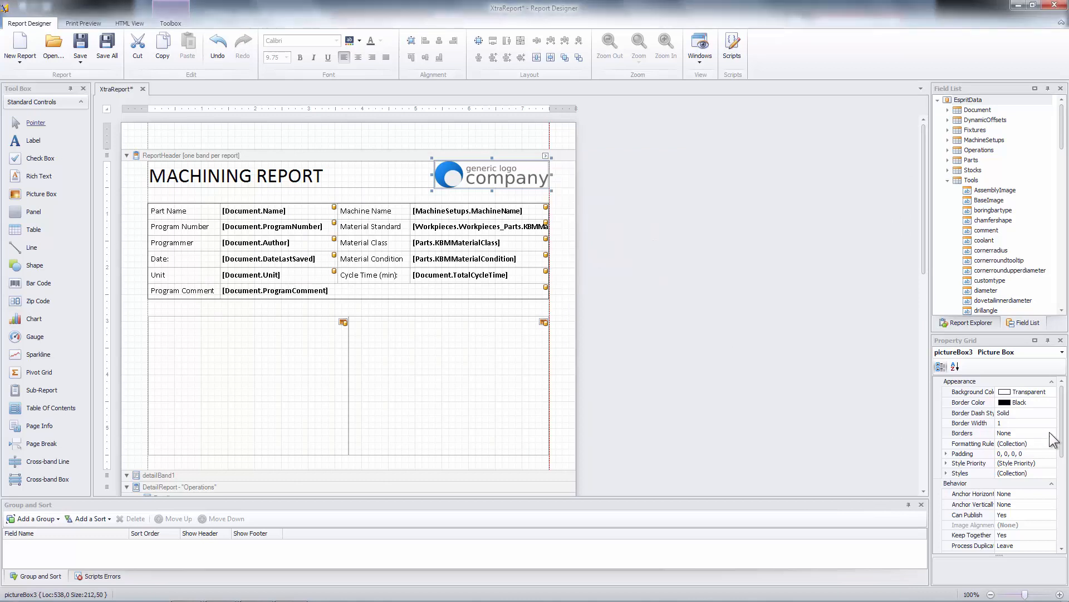
Examine the logo's properties, the appearance properties of the MillingOps tool header cells, and the report's styles and formatting rules.
{"action": "scroll", "coordinate": [1064, 430], "scroll_direction": "down", "scroll_amount": 1}
{"action": "mouse_move", "coordinate": [1064, 424]}
{"action": "left_mouse_down"}
{"action": "mouse_move", "coordinate": [1065, 506]}
{"action": "mouse_move", "coordinate": [1066, 404]}
{"action": "left_mouse_up"}
{"action": "scroll", "coordinate": [920, 294], "scroll_direction": "down", "scroll_amount": 3}
{"action": "scroll", "coordinate": [931, 289], "scroll_direction": "down", "scroll_amount": 5}
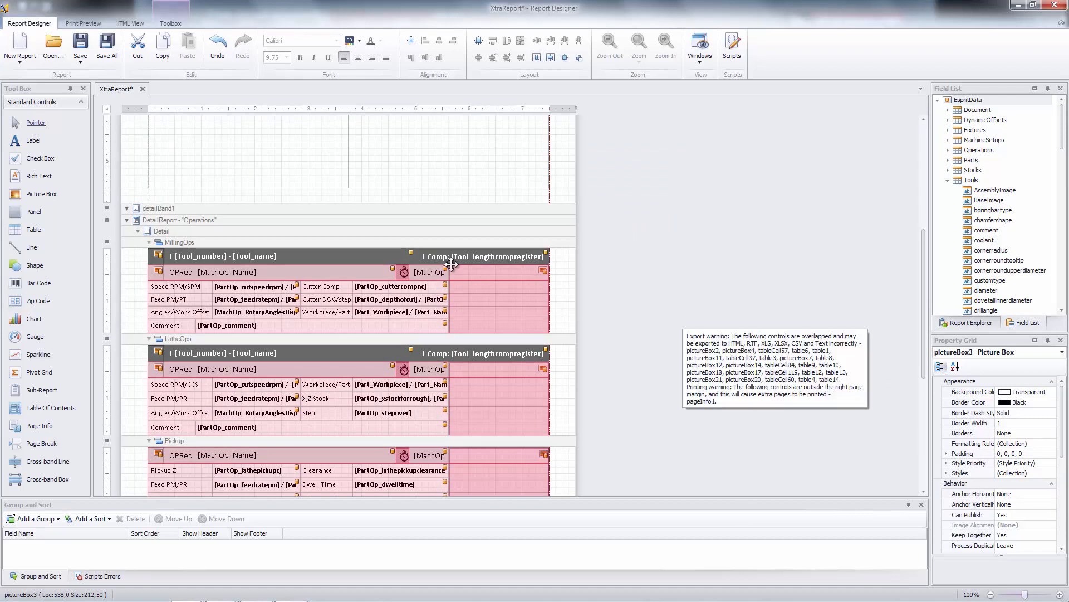
{"action": "left_click", "coordinate": [507, 257]}
{"action": "left_click", "coordinate": [385, 256]}
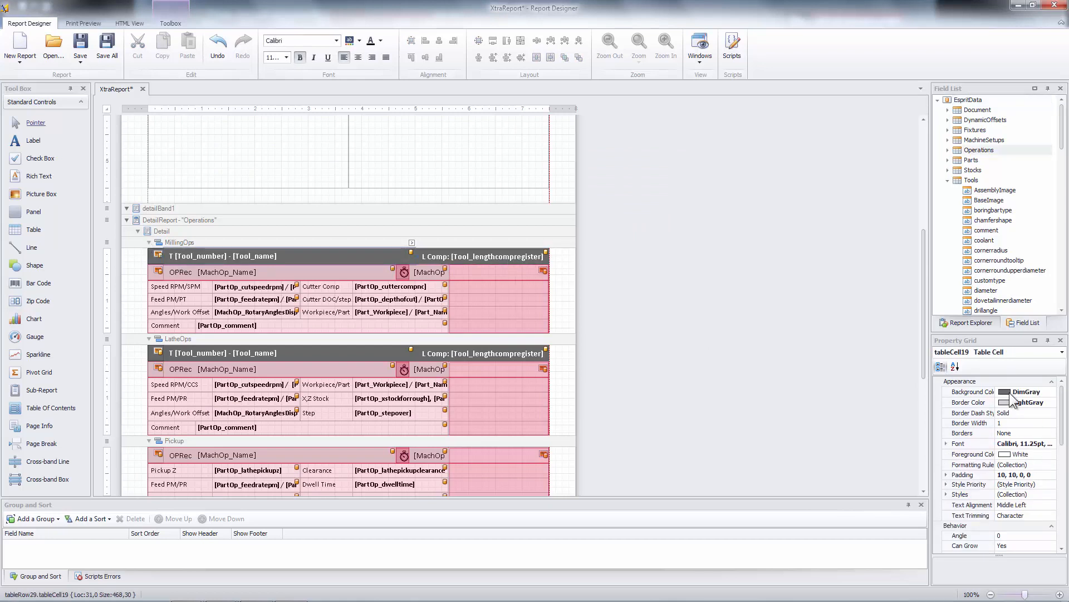
{"action": "mouse_move", "coordinate": [466, 256]}
{"action": "left_click", "coordinate": [988, 325]}
{"action": "left_click_drag", "start_coordinate": [1063, 187], "coordinate": [1063, 257]}
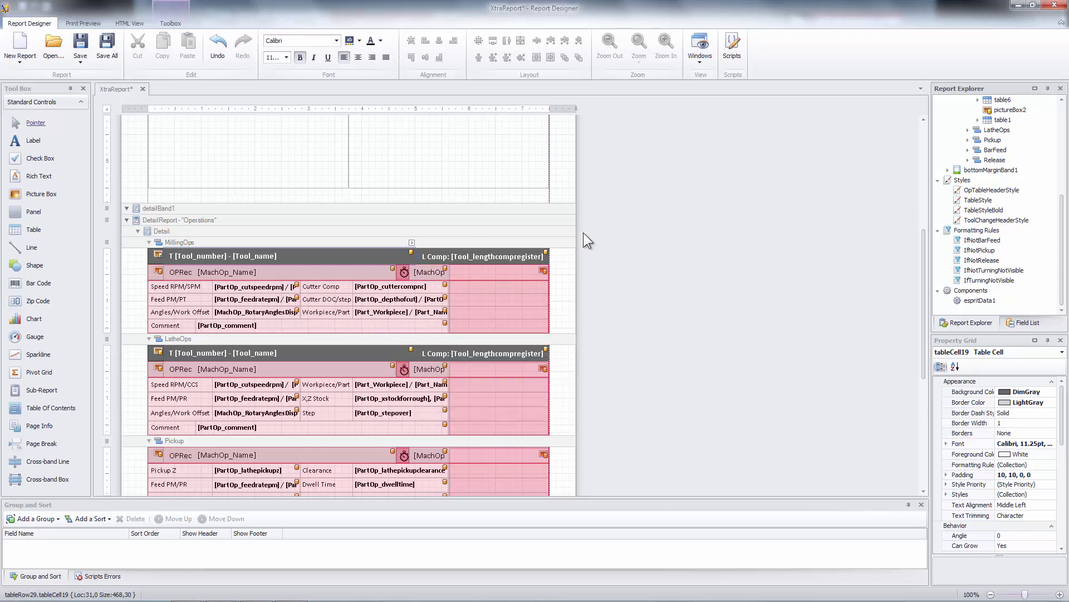
Set the ToolChangeHeaderStyle background color to ControlDark and its foreground color to Black.
{"action": "left_click", "coordinate": [841, 273]}
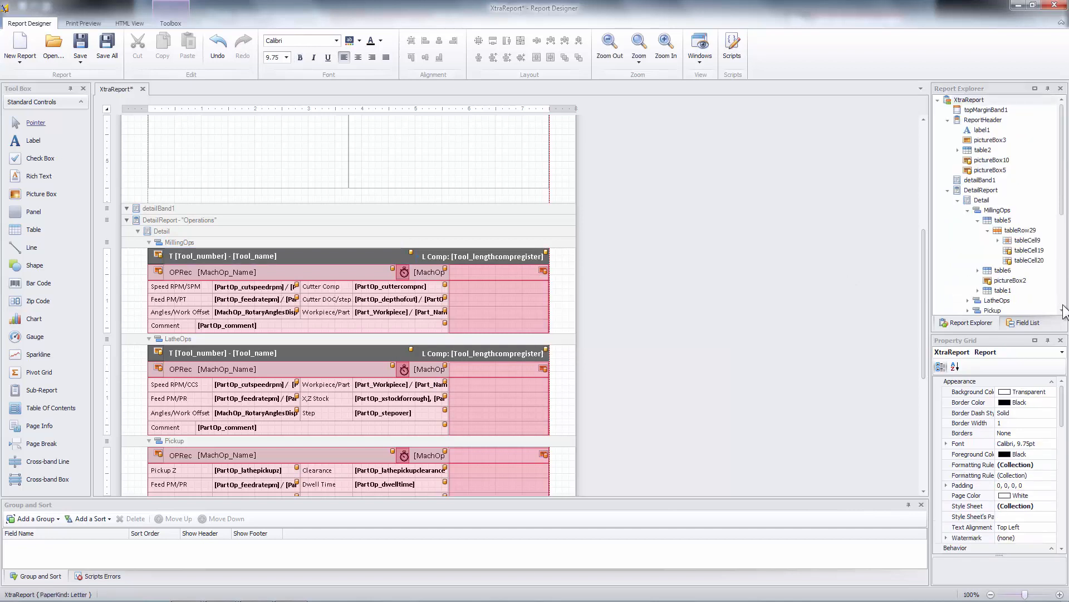
{"action": "scroll", "coordinate": [999, 184], "scroll_direction": "down", "scroll_amount": 6}
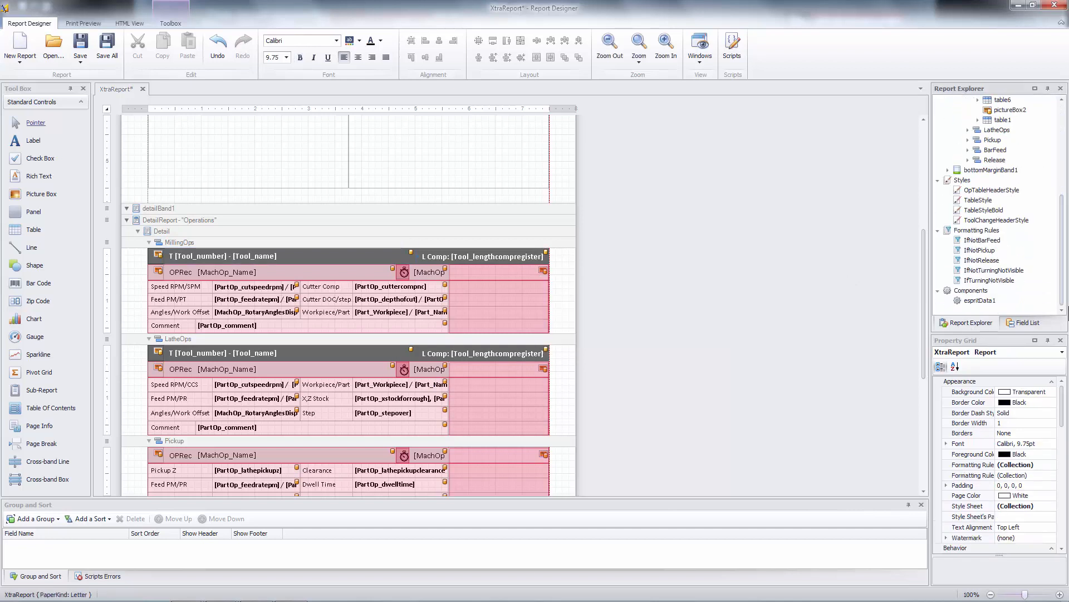
{"action": "left_click", "coordinate": [994, 219]}
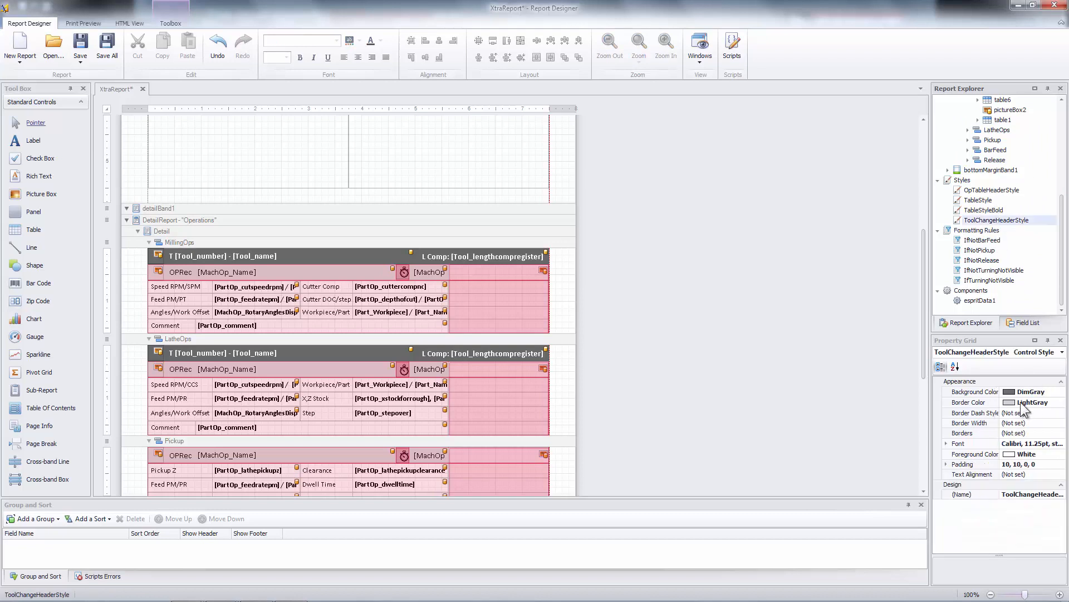
{"action": "left_click", "coordinate": [1050, 392]}
{"action": "left_click", "coordinate": [1060, 392]}
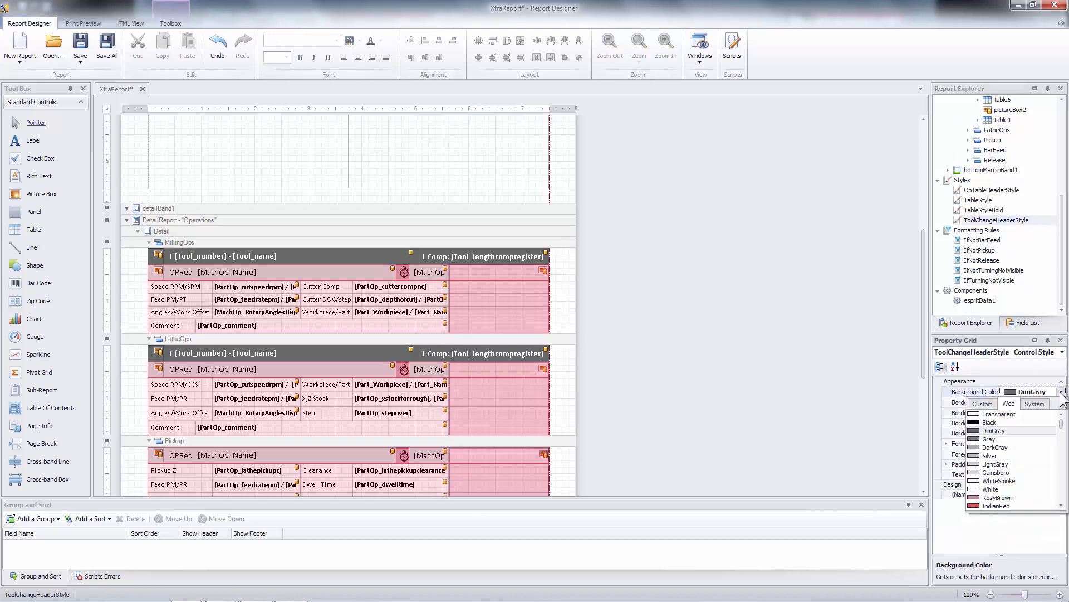
{"action": "left_click", "coordinate": [1034, 404]}
{"action": "left_click", "coordinate": [1011, 455]}
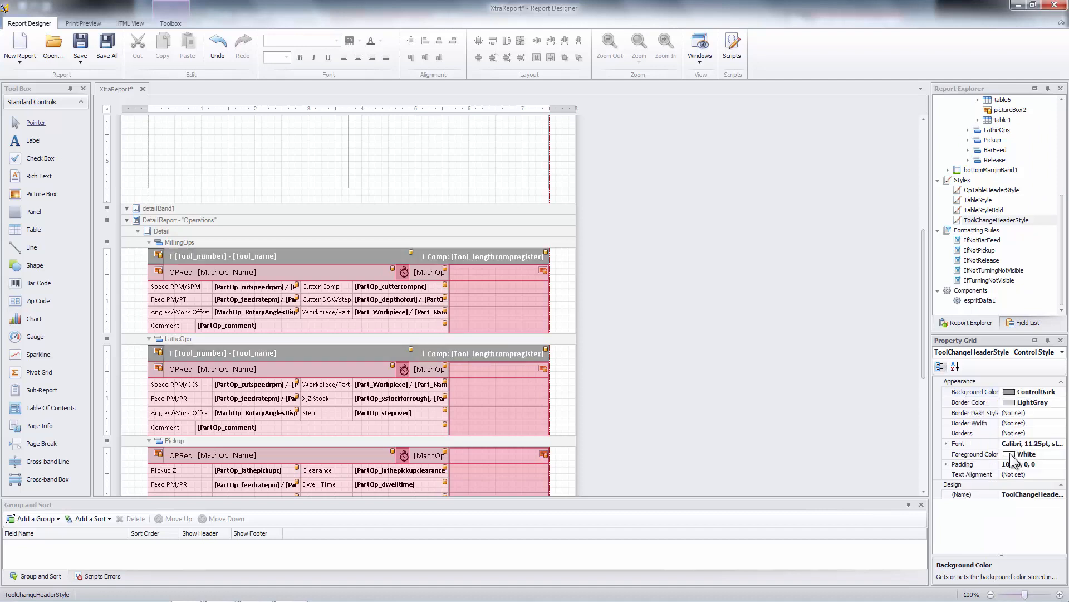
{"action": "left_click", "coordinate": [1051, 455]}
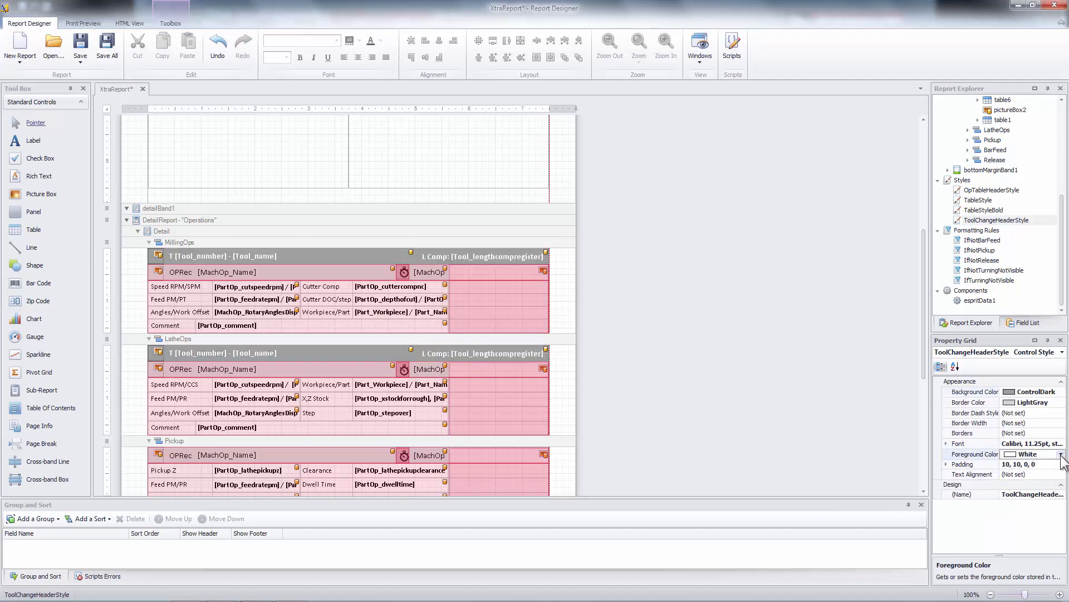
{"action": "left_click", "coordinate": [1061, 454]}
{"action": "left_click", "coordinate": [989, 485]}
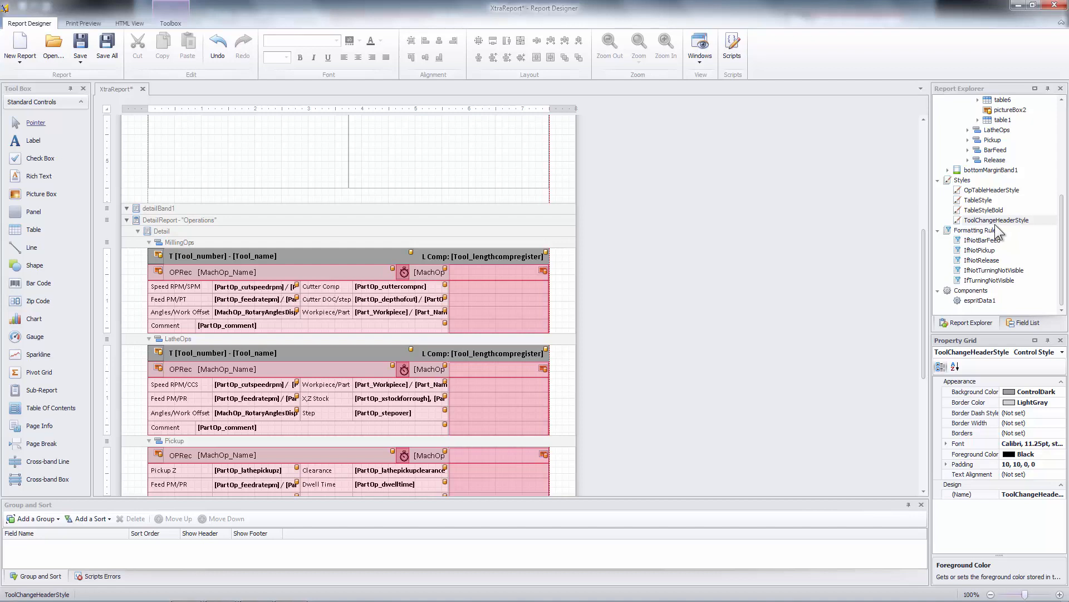
Check which style is assigned to the L Comp cell in the MillingOps tool header.
{"action": "left_click", "coordinate": [503, 256]}
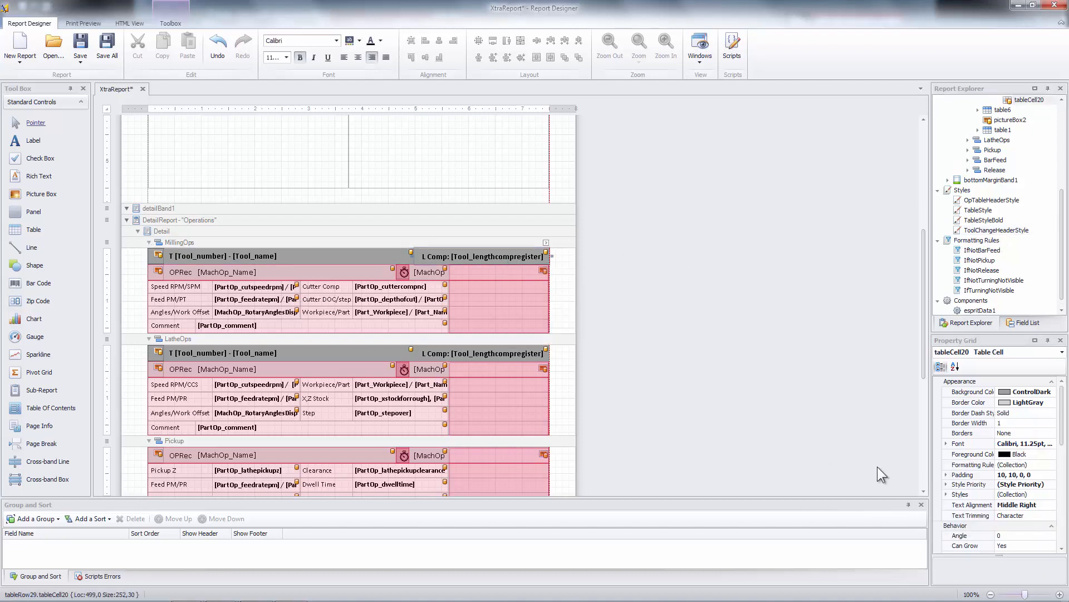
{"action": "left_click", "coordinate": [947, 495]}
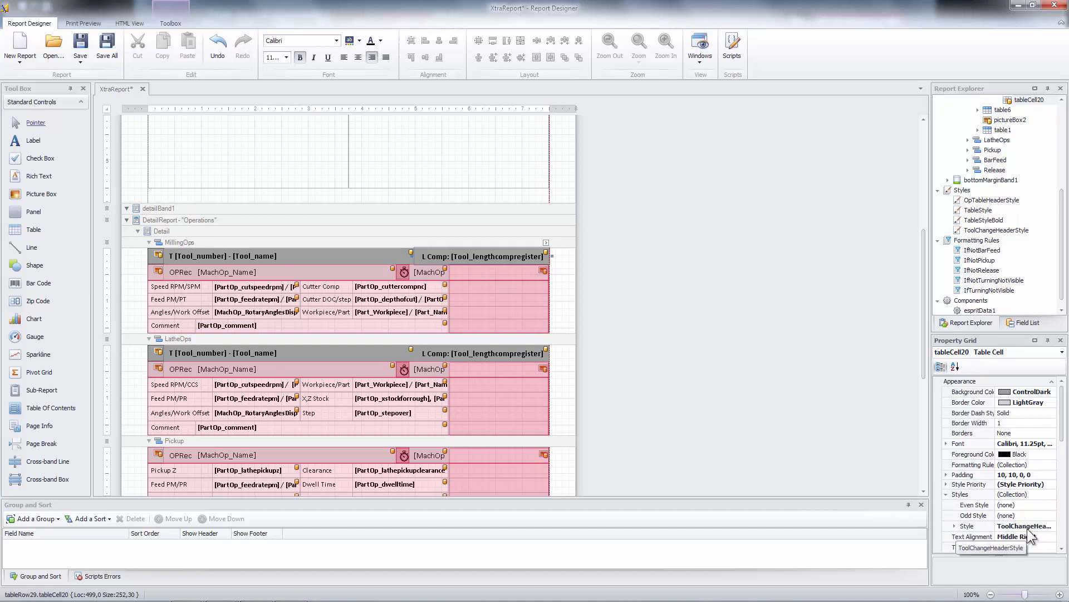
{"action": "left_click", "coordinate": [888, 418]}
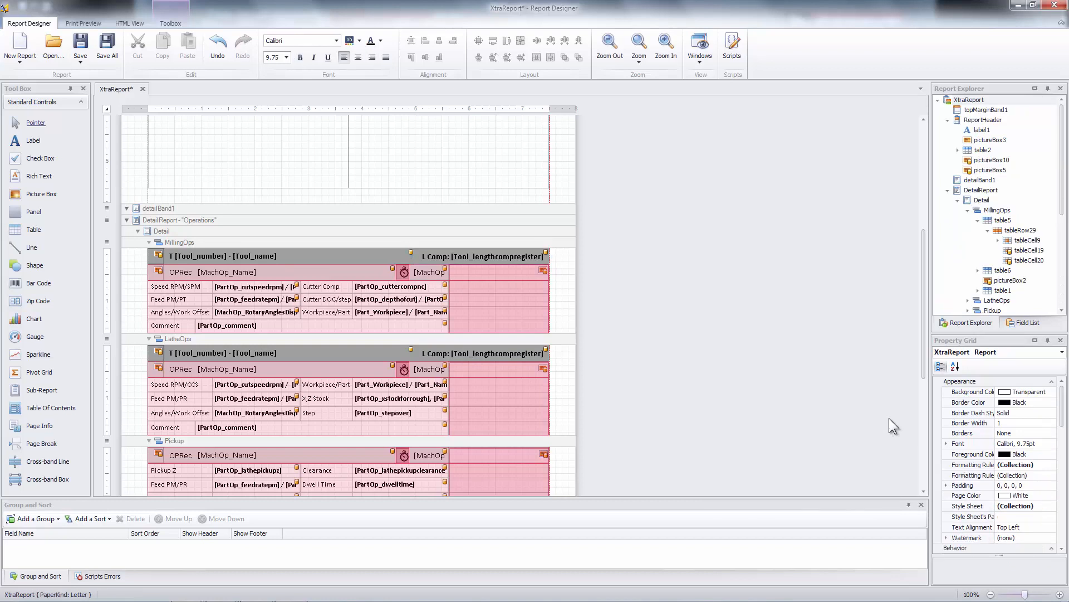
Inspect the cycle time cell in the MillingOps operation row and add a new formatting rule to the report.
{"action": "mouse_move", "coordinate": [797, 312]}
{"action": "left_click", "coordinate": [429, 275]}
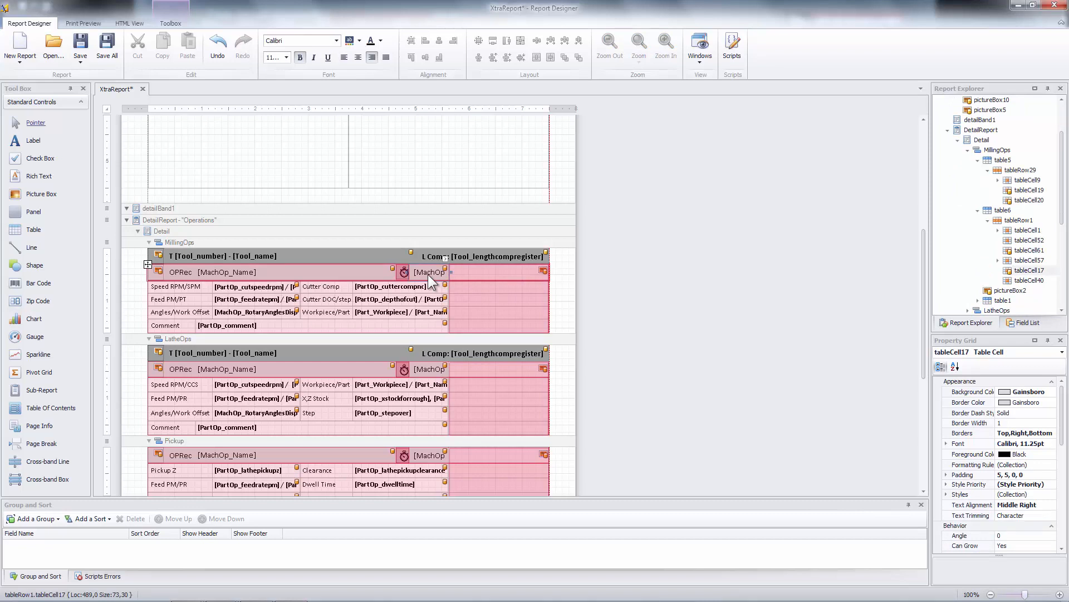
{"action": "left_click_drag", "start_coordinate": [1064, 219], "coordinate": [1065, 304]}
{"action": "left_click", "coordinate": [984, 230]}
{"action": "right_click", "coordinate": [978, 232]}
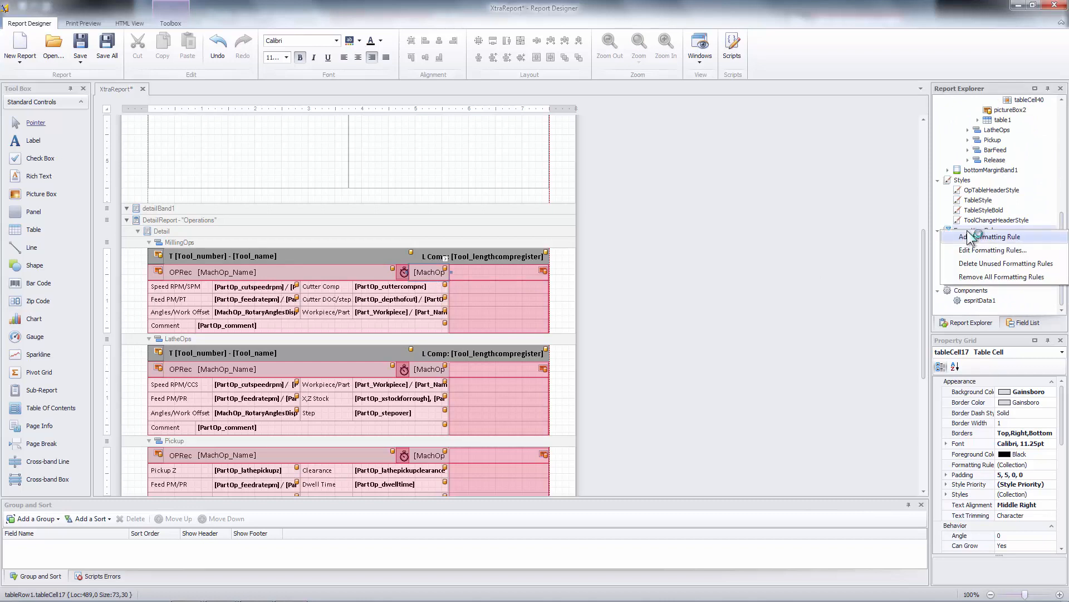
{"action": "left_click", "coordinate": [984, 236]}
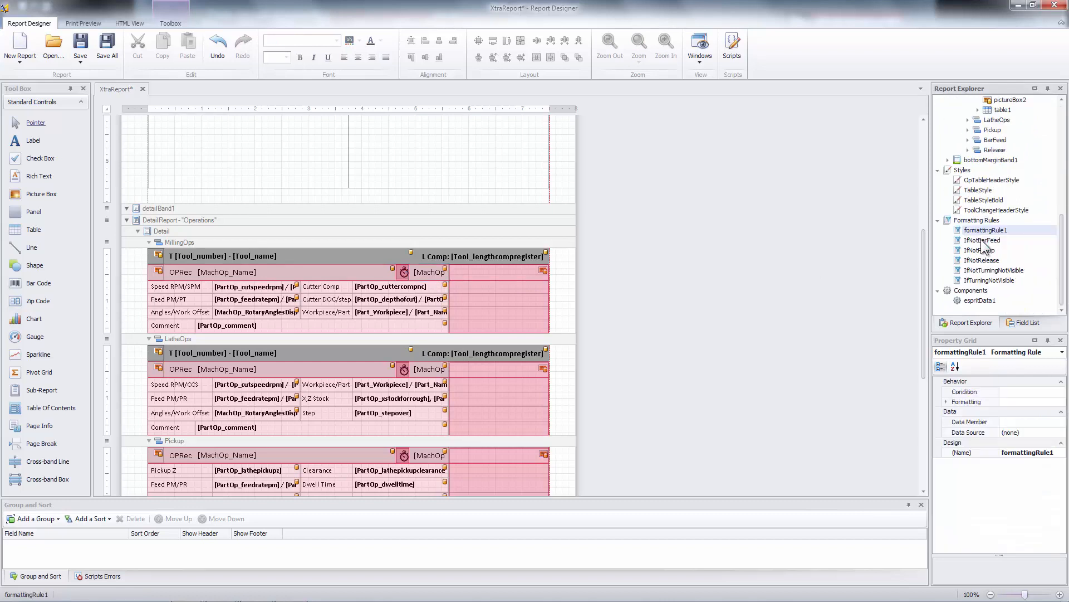
Name the new formatting rule RedCycleTime and set its data member to Operations.
{"action": "left_click", "coordinate": [1048, 452]}
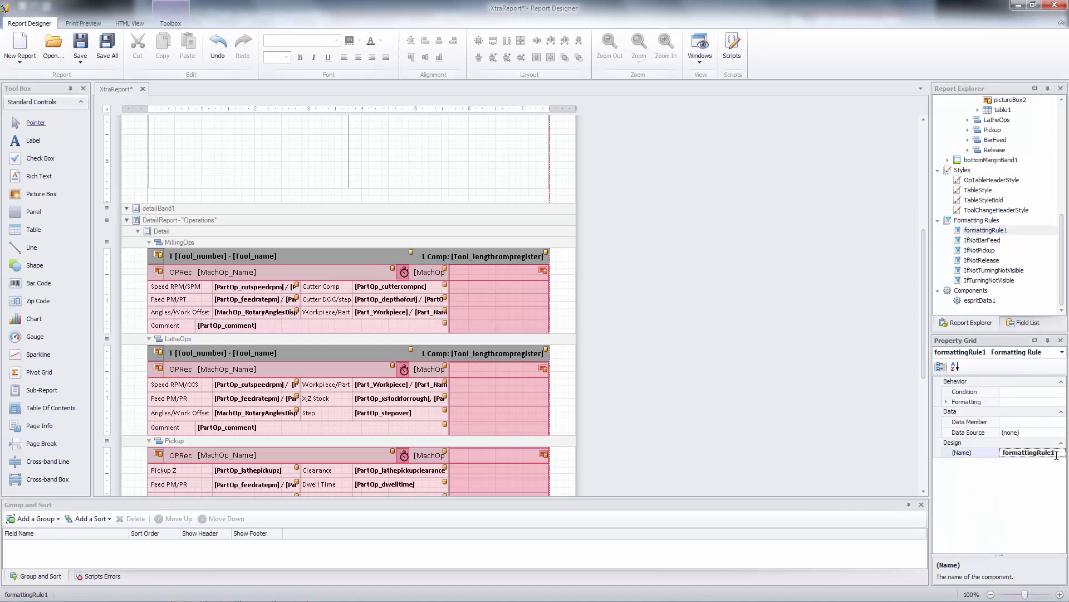
{"action": "left_click_drag", "start_coordinate": [1059, 453], "coordinate": [993, 453]}
{"action": "type", "text": "RedCycleTime"}
{"action": "key", "text": "Return"}
{"action": "left_click", "coordinate": [1041, 423]}
{"action": "left_click", "coordinate": [1061, 423]}
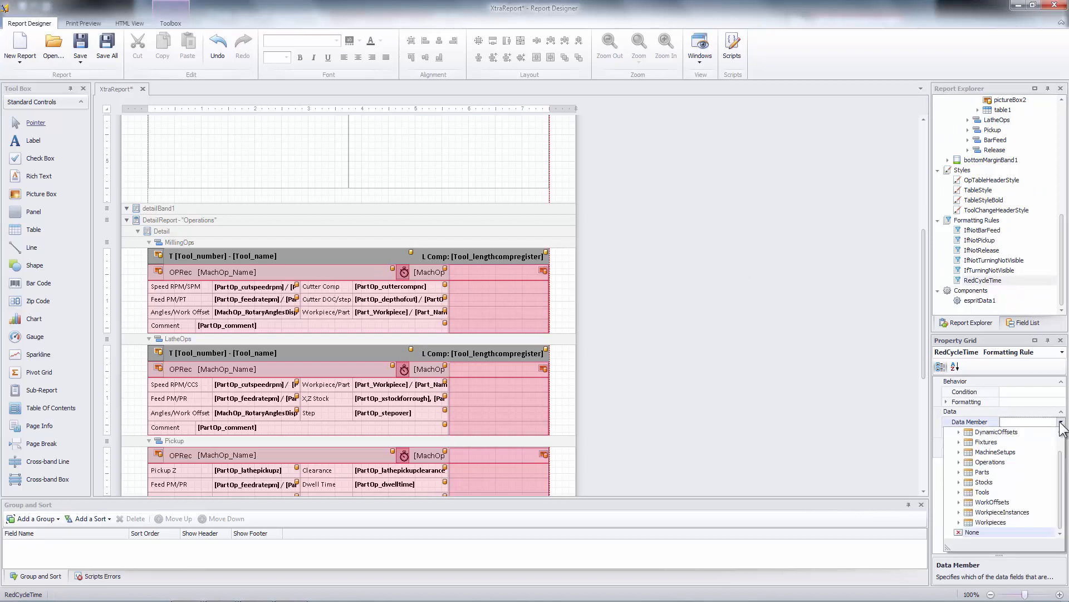
{"action": "left_click", "coordinate": [996, 461]}
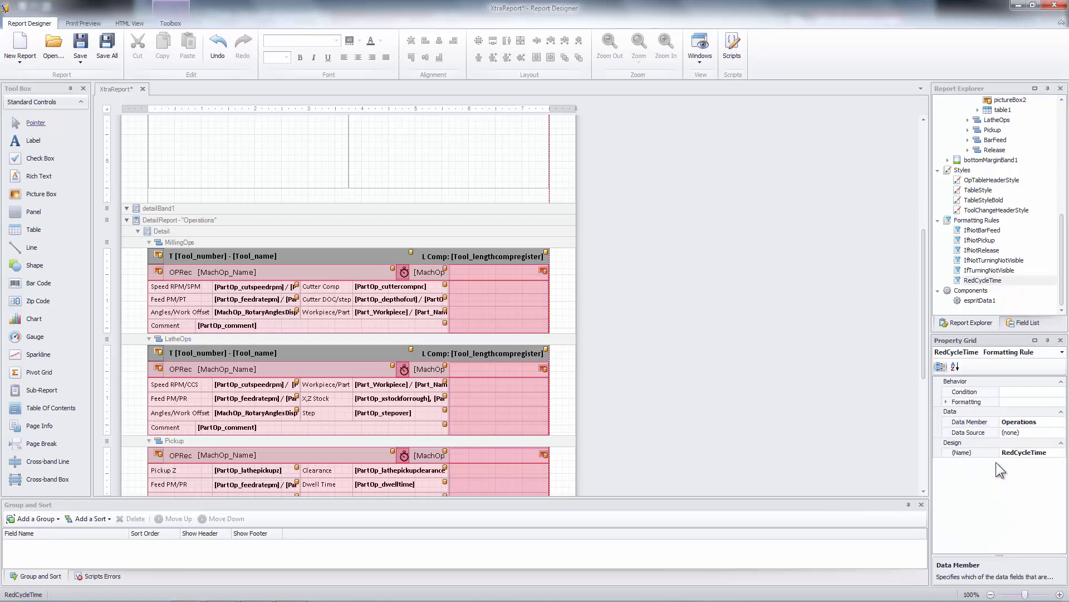
Define the RedCycleTime rule's condition by comparing the MachOp_CycleTime field with 300.
{"action": "left_click", "coordinate": [1058, 392]}
{"action": "left_click", "coordinate": [1061, 392]}
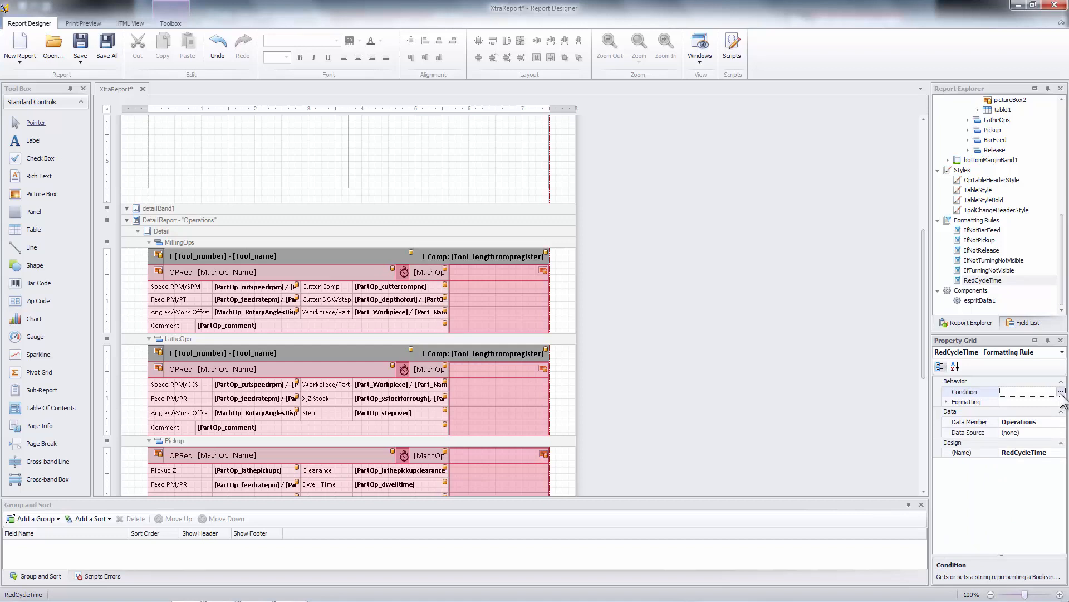
{"action": "left_click", "coordinate": [428, 212]}
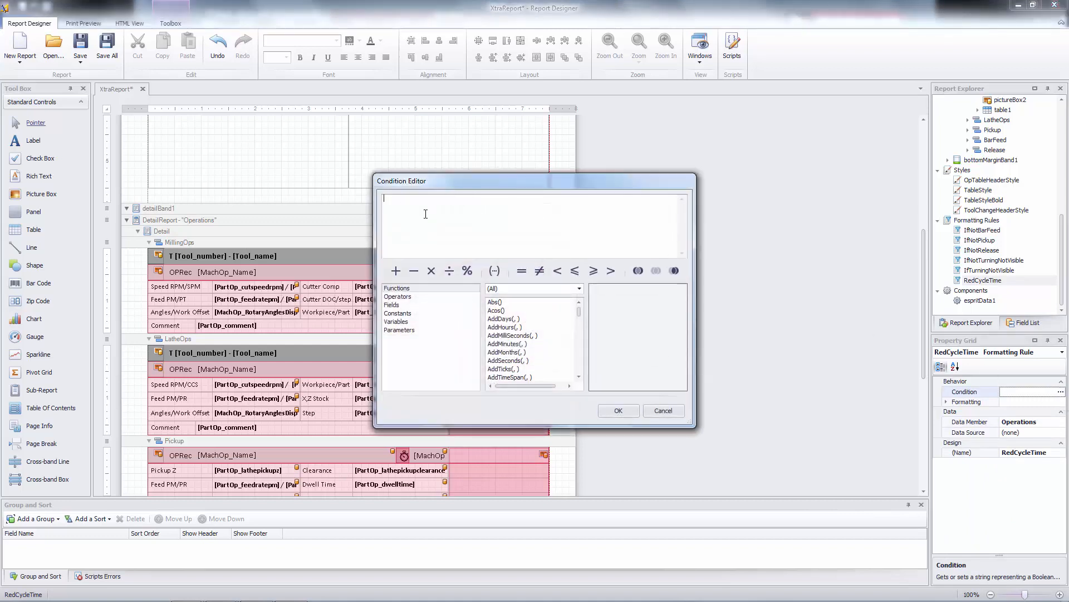
{"action": "left_click", "coordinate": [394, 305]}
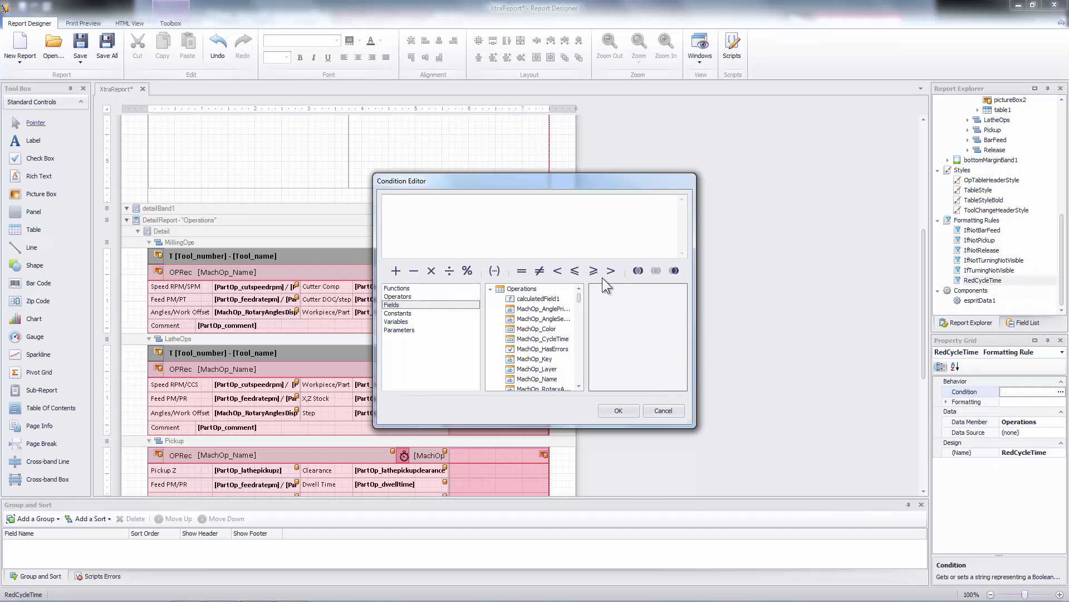
{"action": "left_click", "coordinate": [548, 340]}
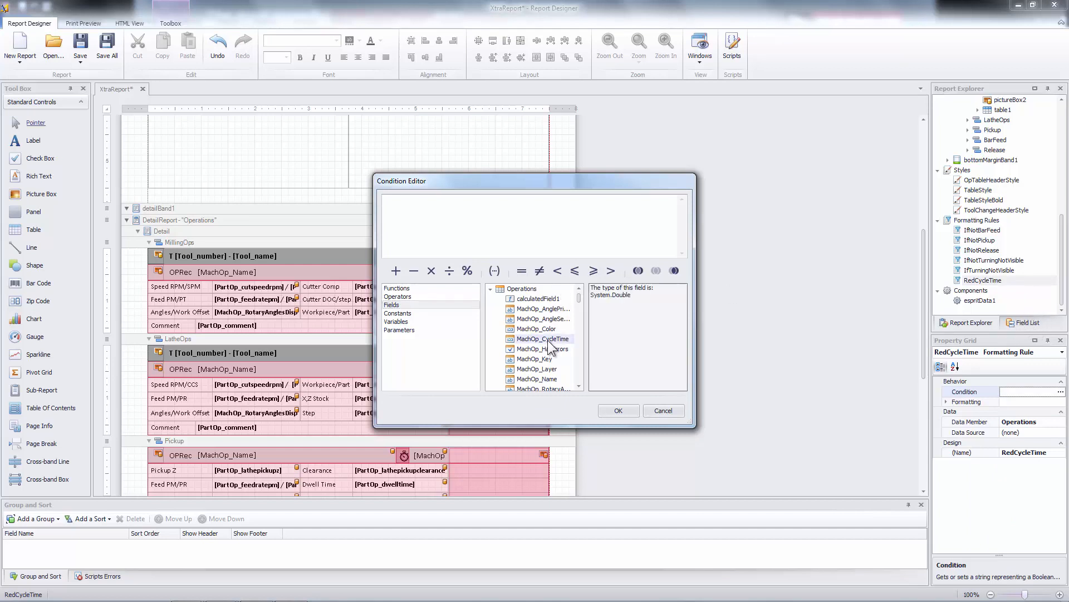
{"action": "double_click", "coordinate": [548, 340]}
{"action": "type", "text": "300"}
{"action": "left_click", "coordinate": [627, 414]}
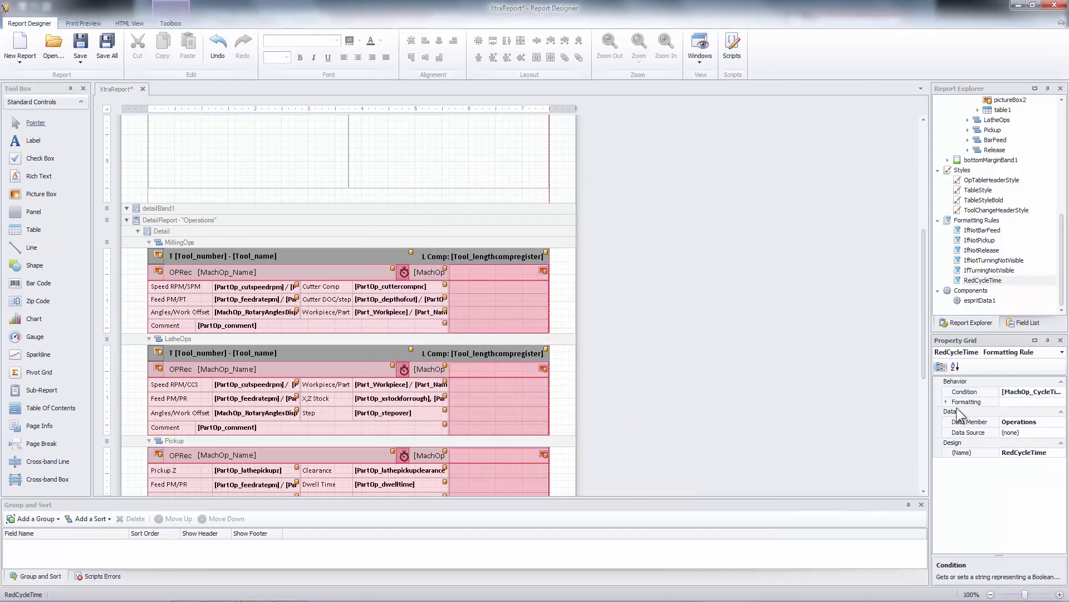
Set the RedCycleTime rule's foreground color to Red.
{"action": "left_click", "coordinate": [947, 402]}
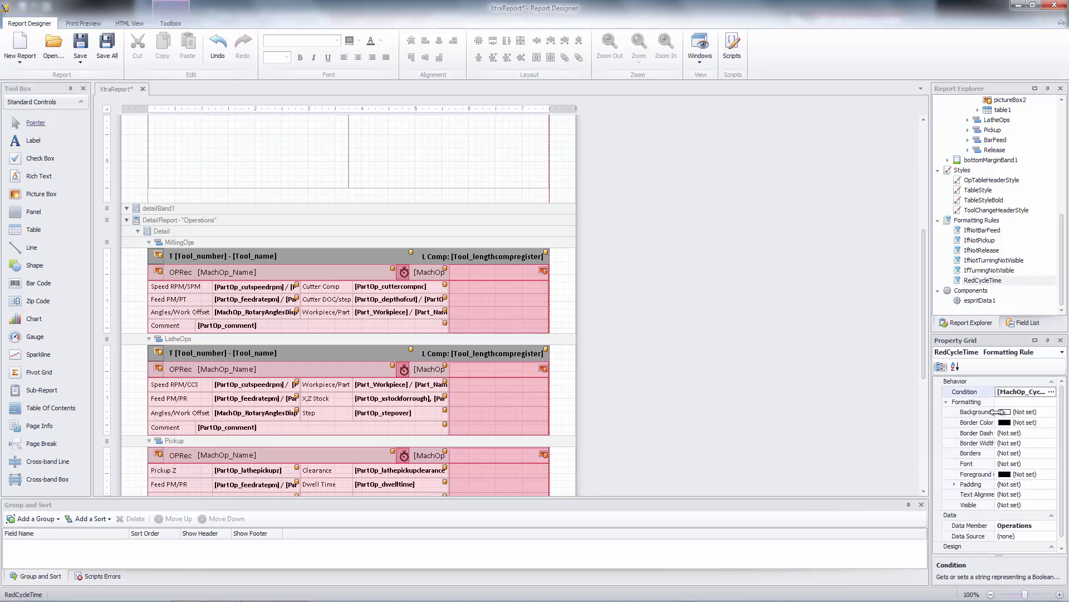
{"action": "left_click", "coordinate": [1051, 474]}
{"action": "left_click", "coordinate": [1052, 475]}
{"action": "left_click_drag", "start_coordinate": [1062, 509], "coordinate": [1062, 513]}
{"action": "left_click", "coordinate": [999, 580]}
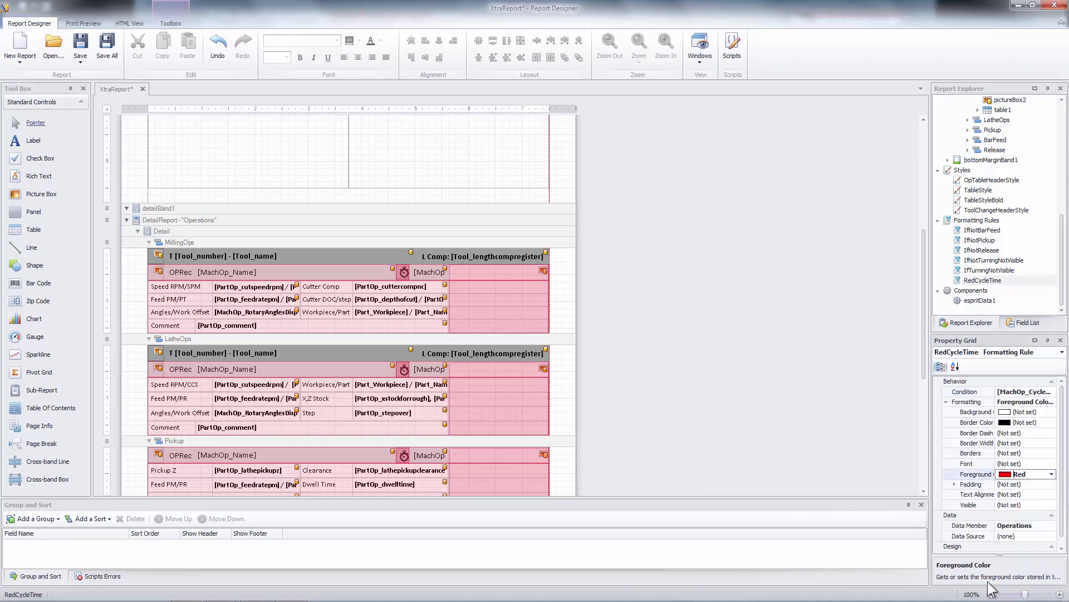
{"action": "left_click", "coordinate": [801, 381]}
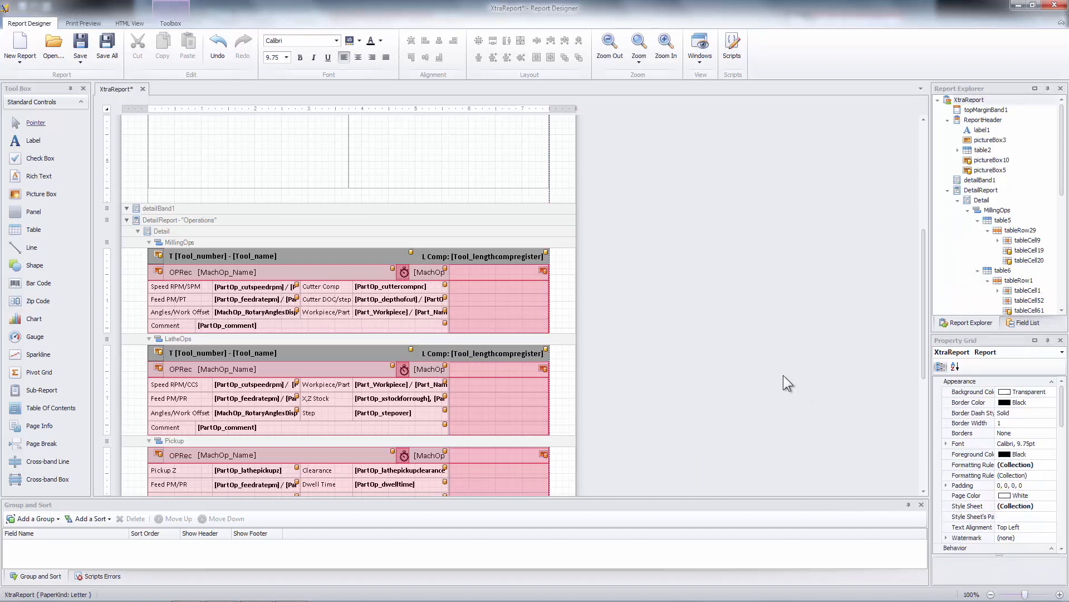
Apply the RedCycleTime formatting rule to the cycle time cell in the MillingOps operation row and check it in the print preview.
{"action": "left_click", "coordinate": [433, 276]}
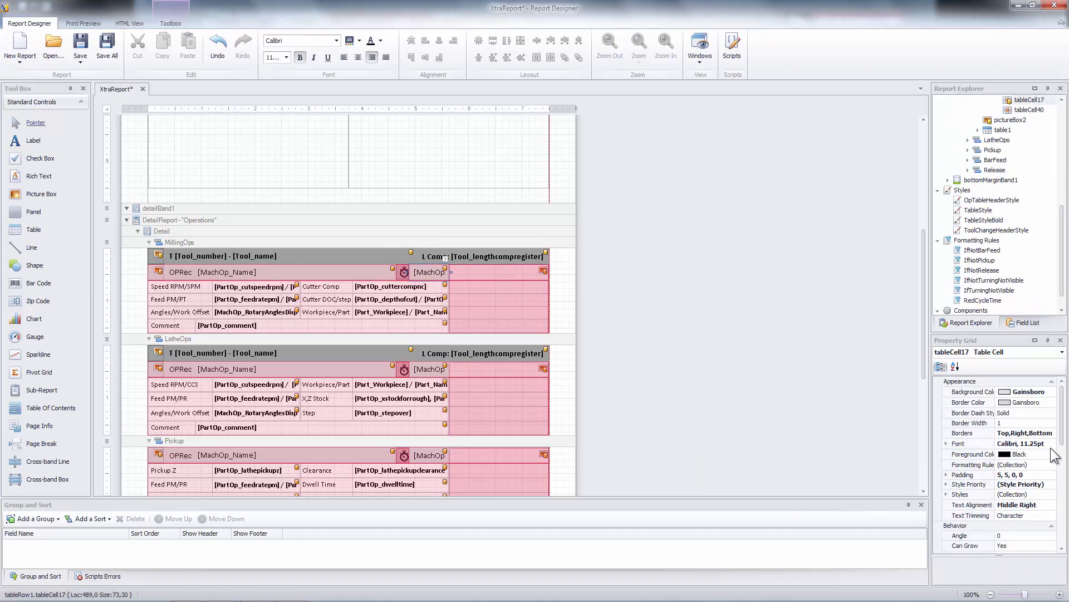
{"action": "left_click", "coordinate": [1025, 466]}
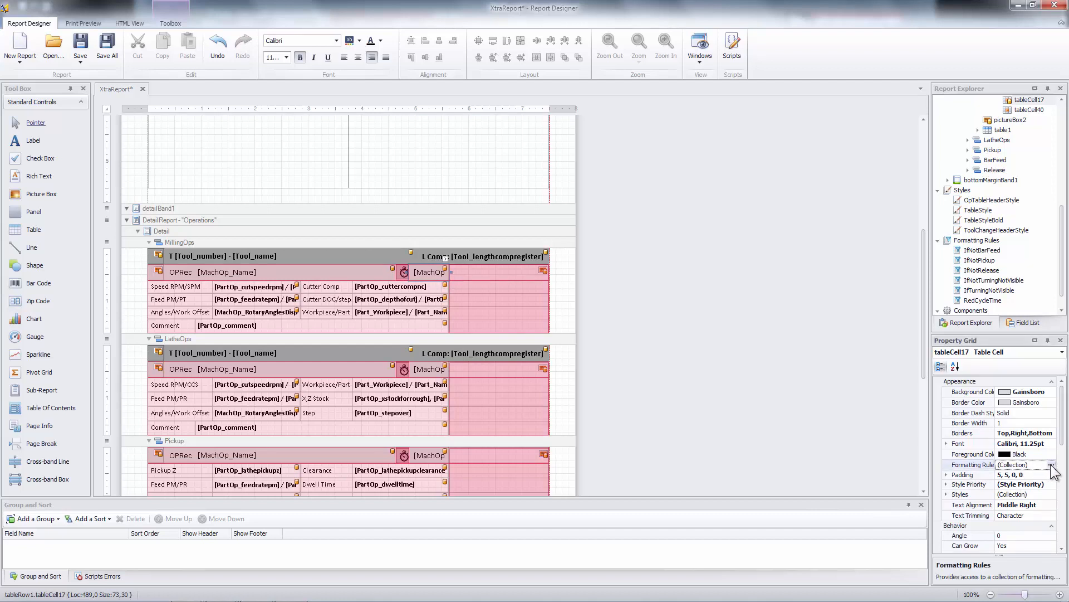
{"action": "left_click", "coordinate": [1051, 464]}
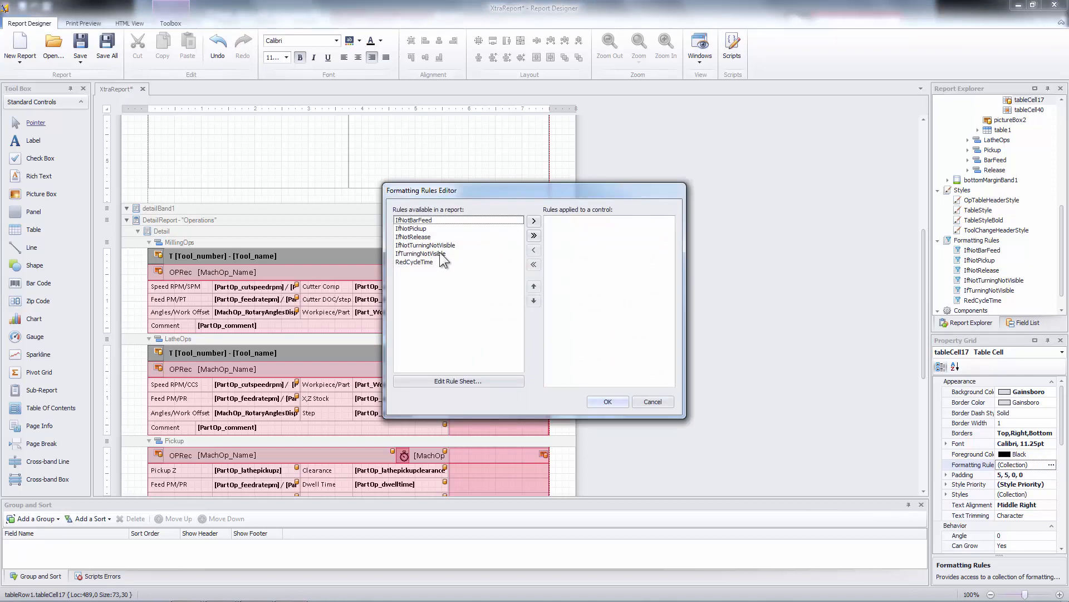
{"action": "left_click", "coordinate": [420, 261]}
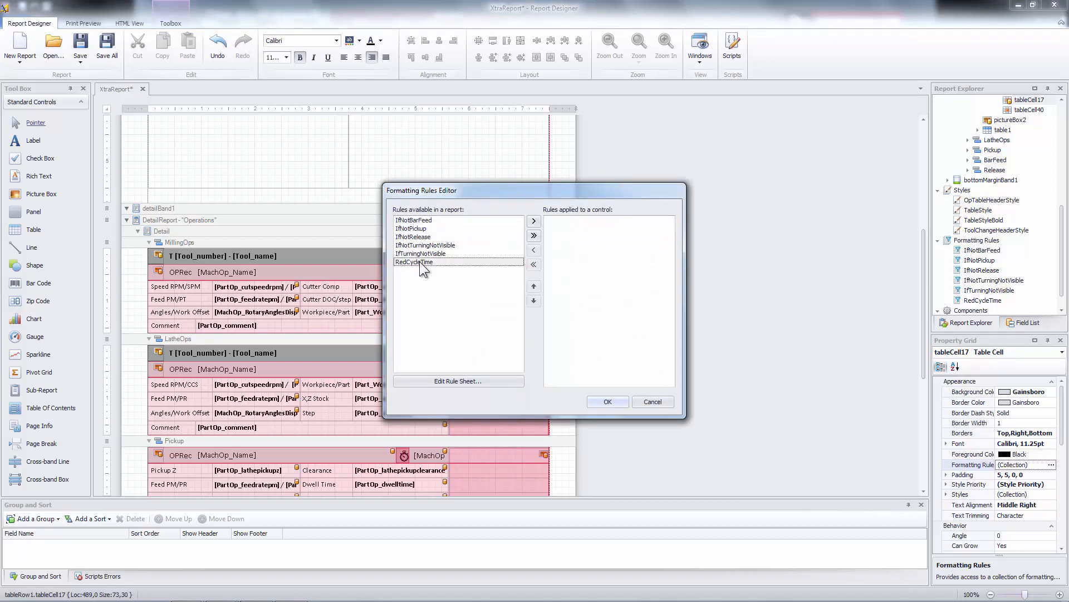
{"action": "left_click", "coordinate": [533, 221]}
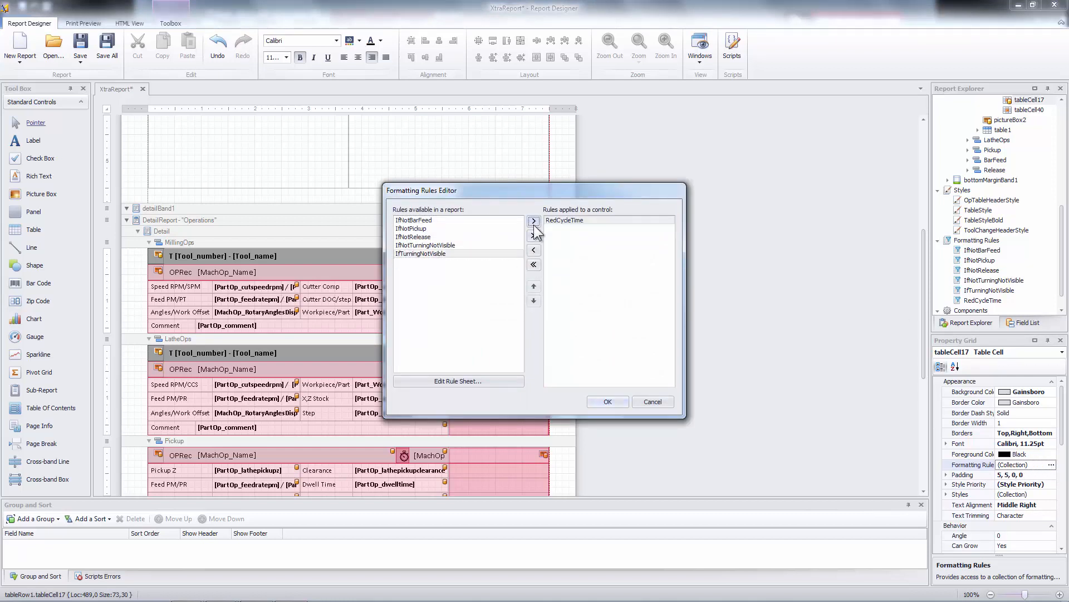
{"action": "left_click", "coordinate": [608, 401]}
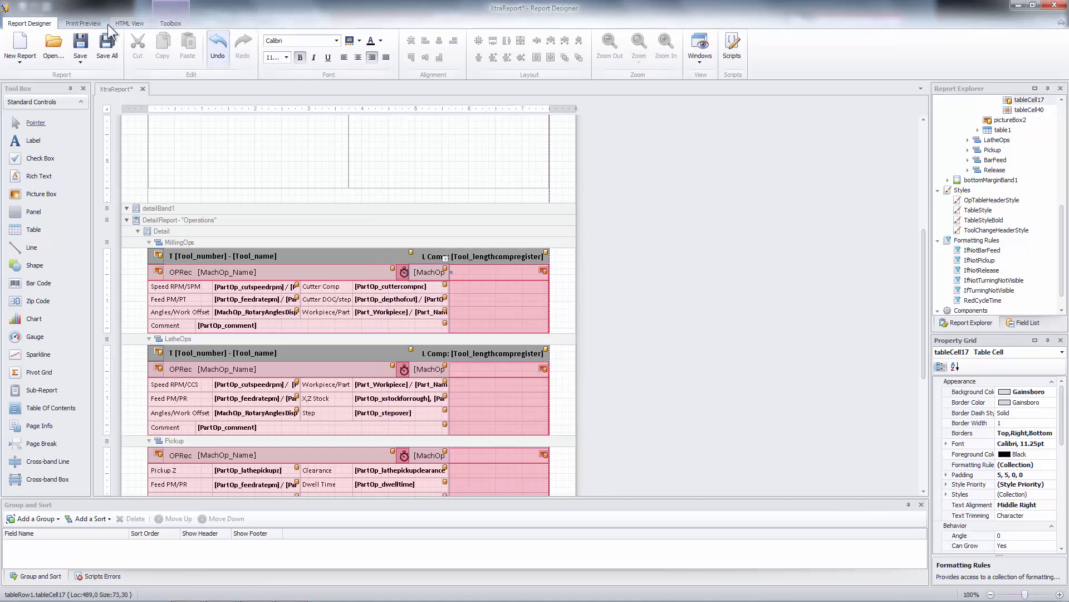
{"action": "left_click", "coordinate": [82, 20]}
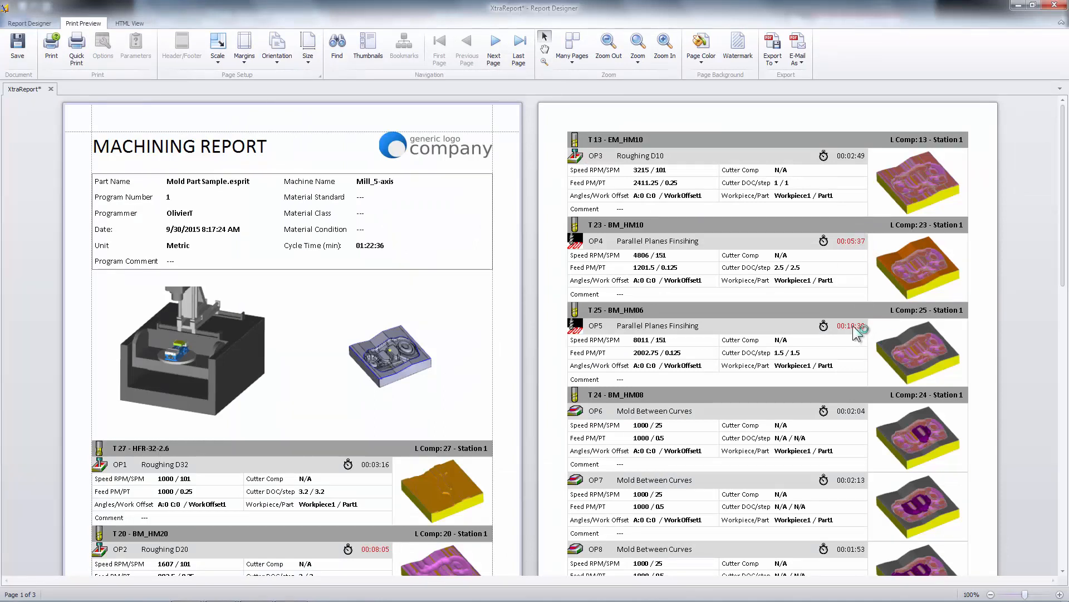
{"action": "left_click", "coordinate": [33, 22]}
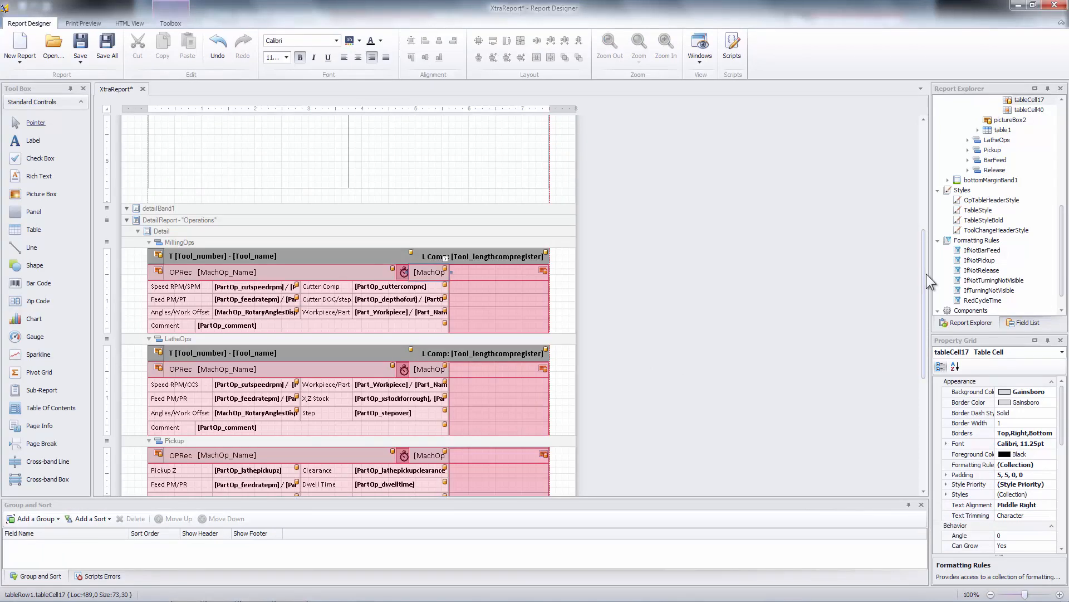
Insert a row below the Angles/Work Offset row in the MillingOps table and label its first cell Feed Length.
{"action": "left_click", "coordinate": [176, 313]}
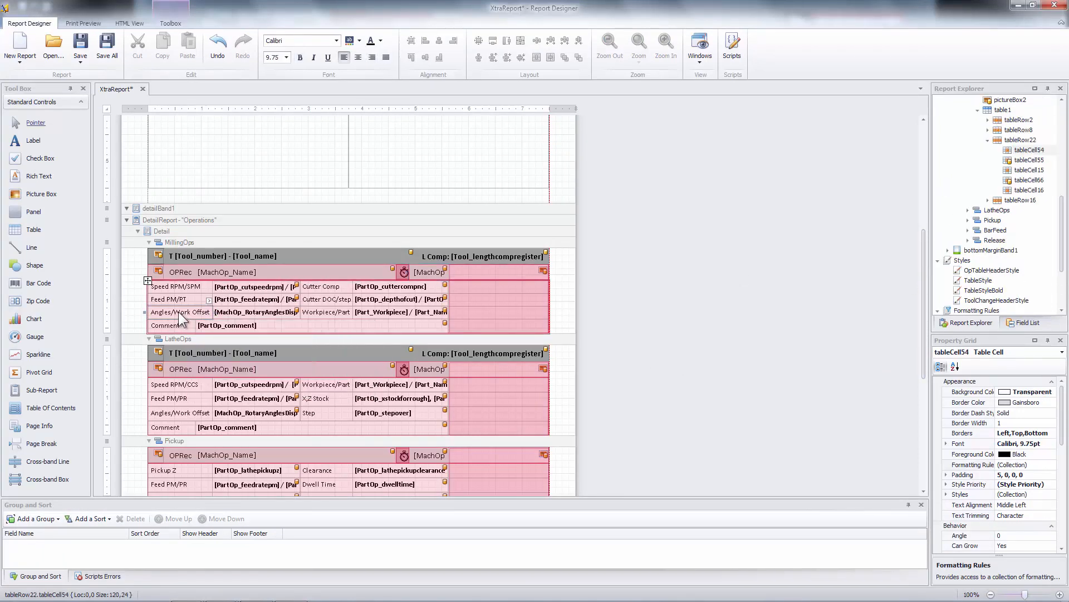
{"action": "right_click", "coordinate": [167, 313]}
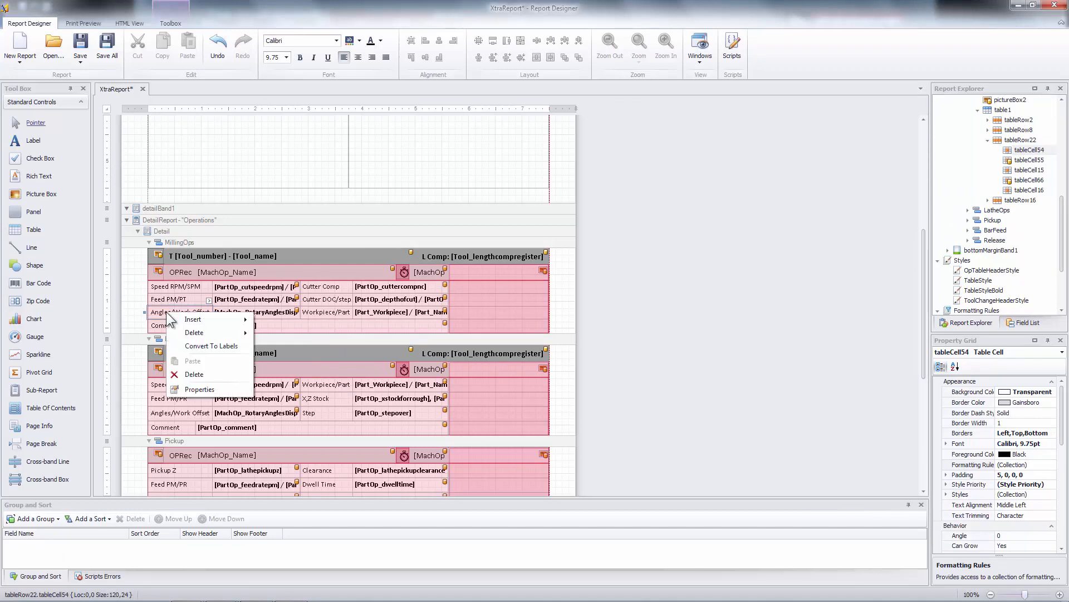
{"action": "mouse_move", "coordinate": [245, 321]}
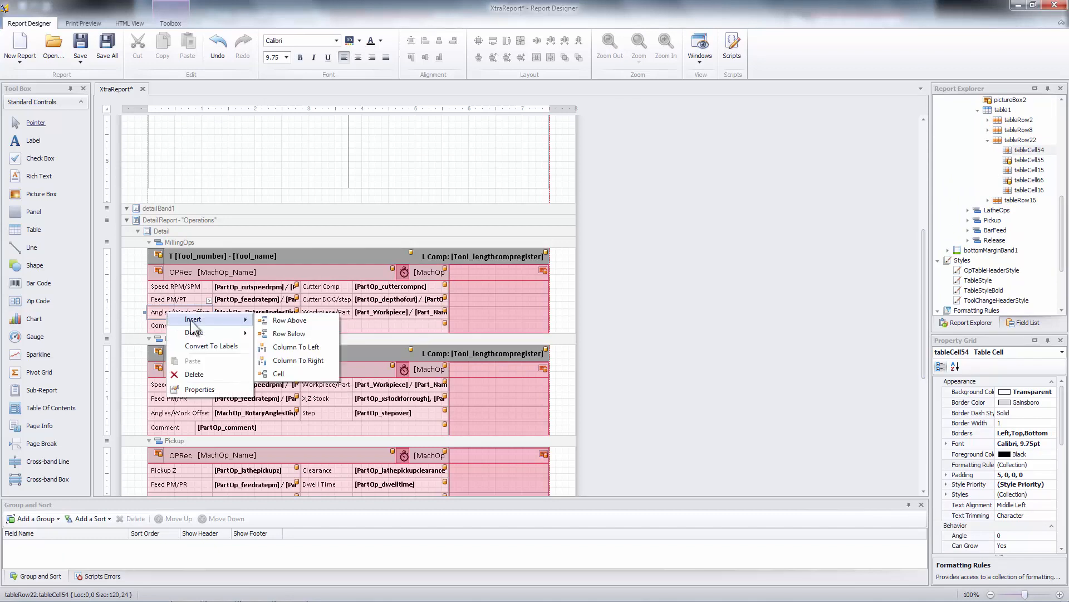
{"action": "left_click", "coordinate": [289, 333]}
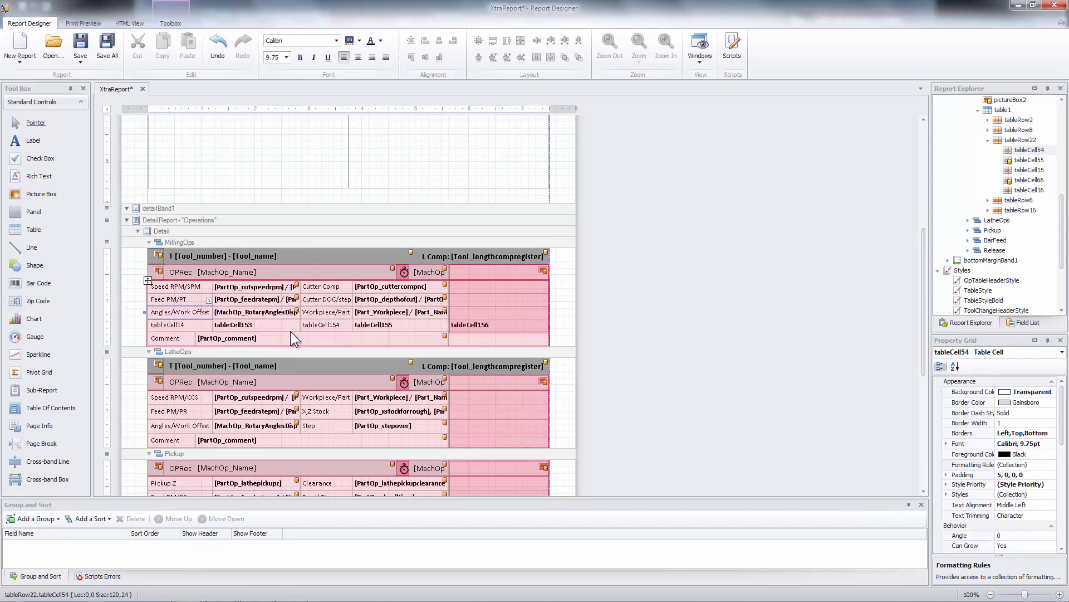
{"action": "double_click", "coordinate": [196, 323]}
{"action": "type", "text": "Feed Length"}
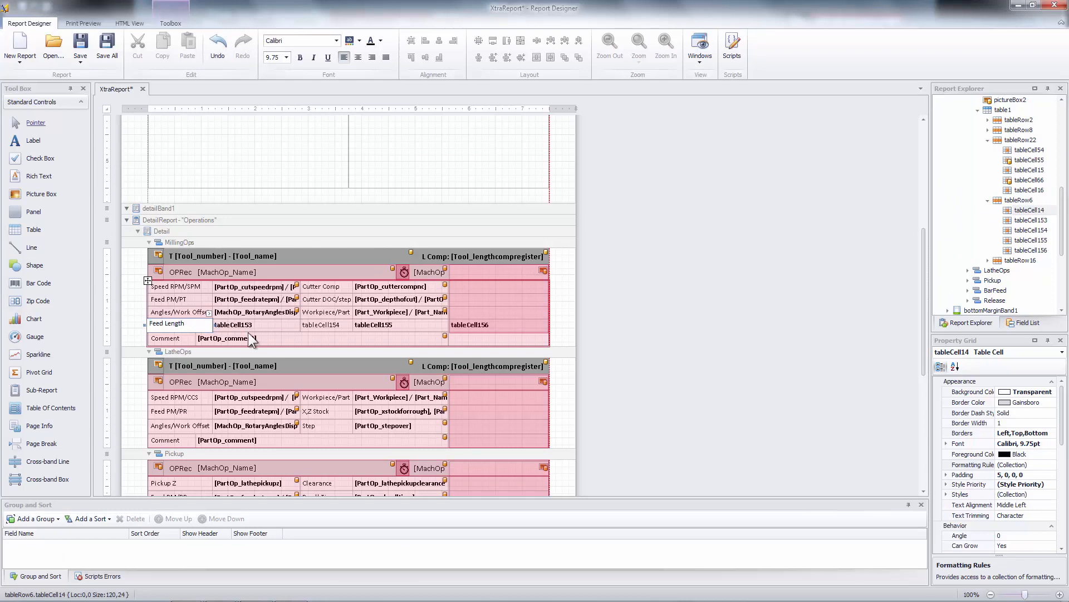
Bind the cell beside the Feed Length label to the PartOp_LengthOfFeed field of Operations.
{"action": "double_click", "coordinate": [262, 326]}
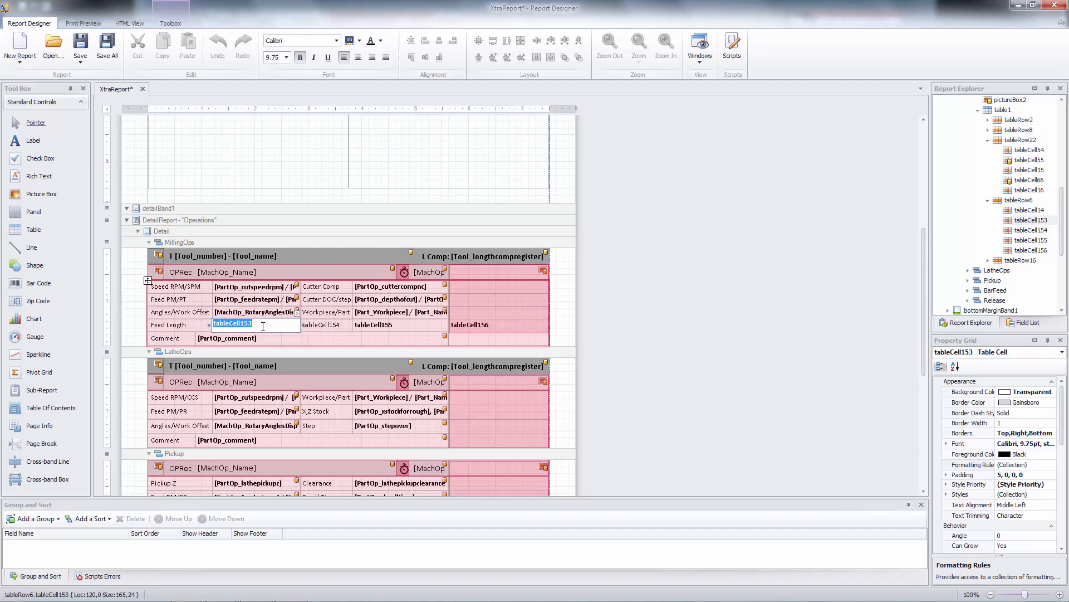
{"action": "left_click", "coordinate": [298, 315]}
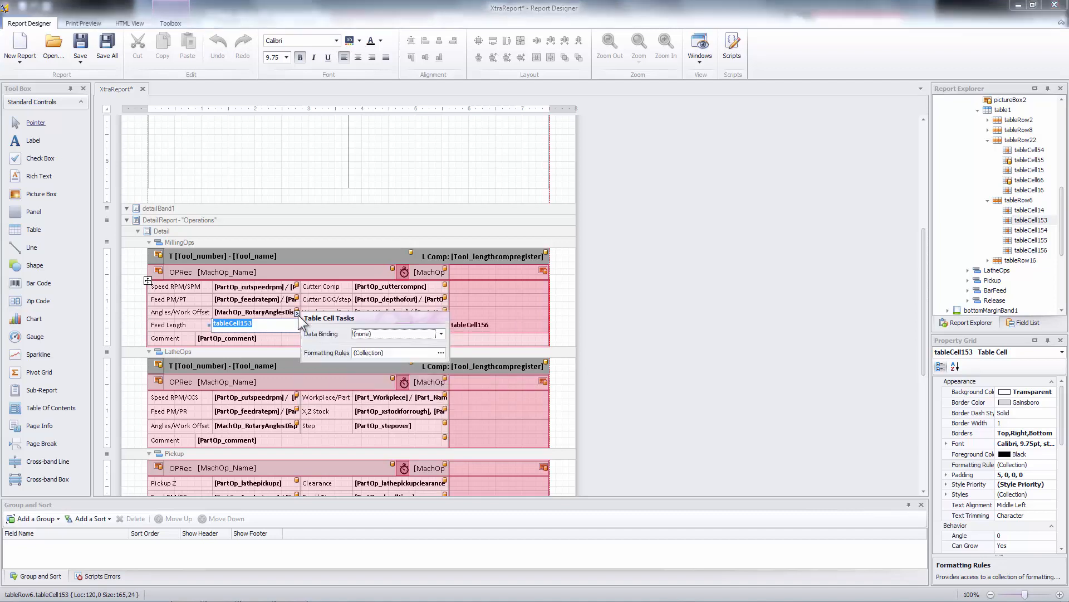
{"action": "left_click", "coordinate": [442, 333]}
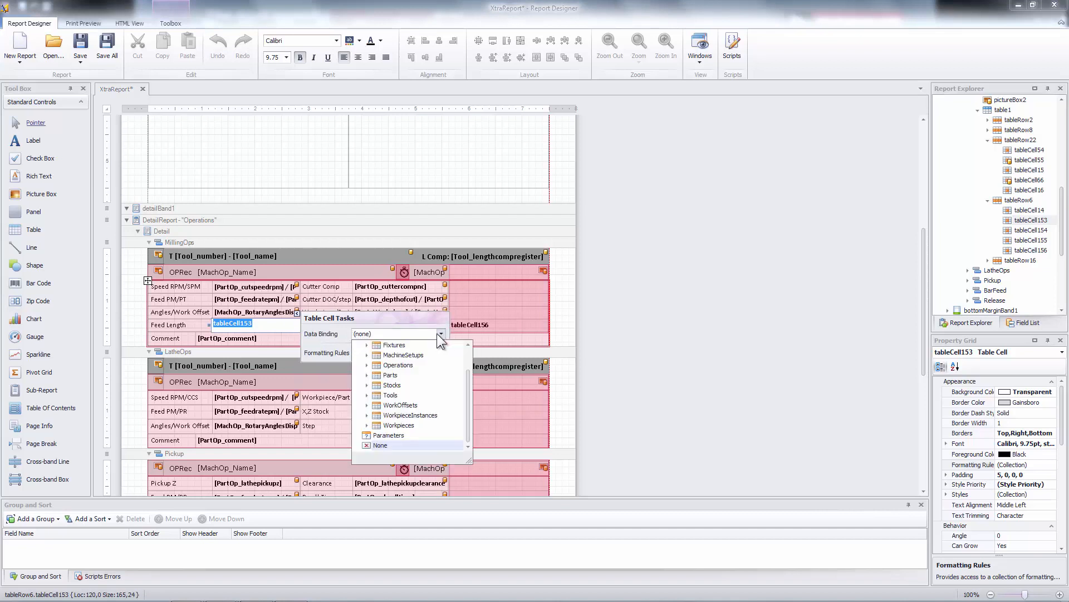
{"action": "left_click", "coordinate": [369, 365]}
{"action": "left_click_drag", "start_coordinate": [470, 358], "coordinate": [469, 384]}
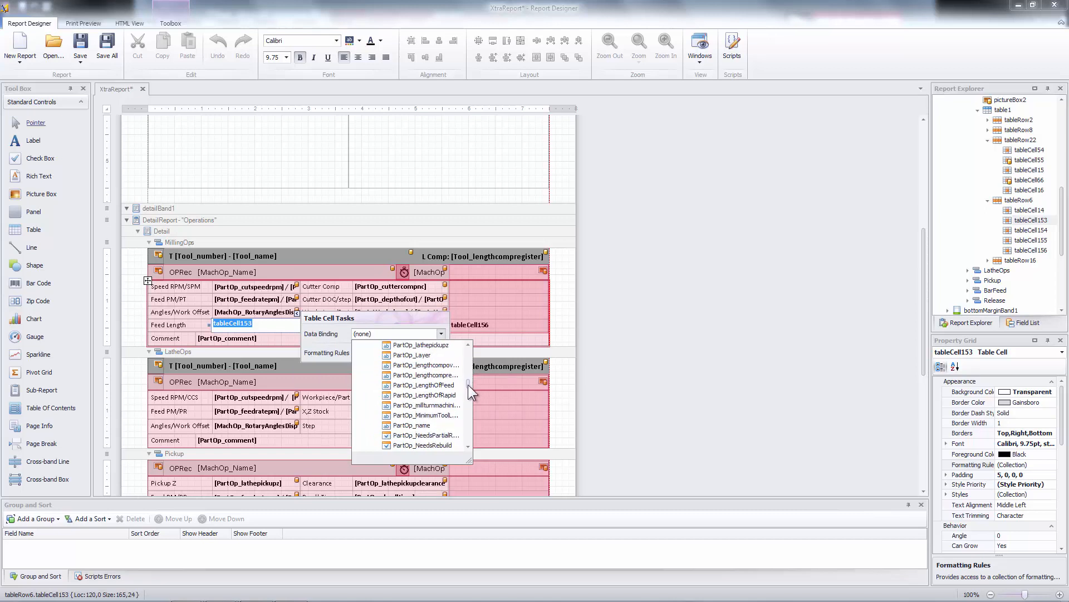
{"action": "left_click", "coordinate": [432, 385]}
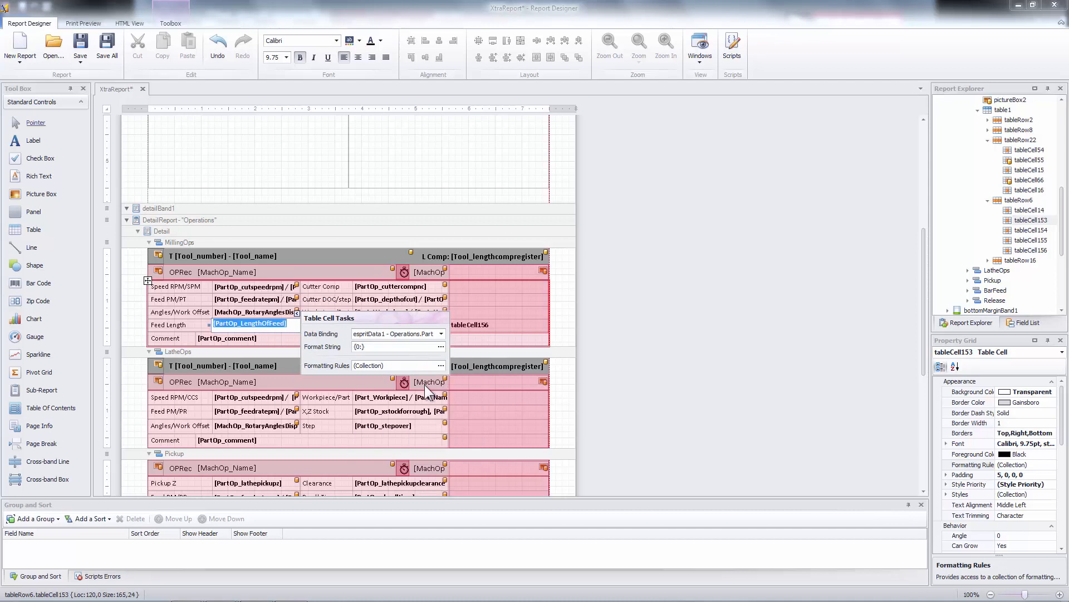
{"action": "left_click", "coordinate": [626, 312]}
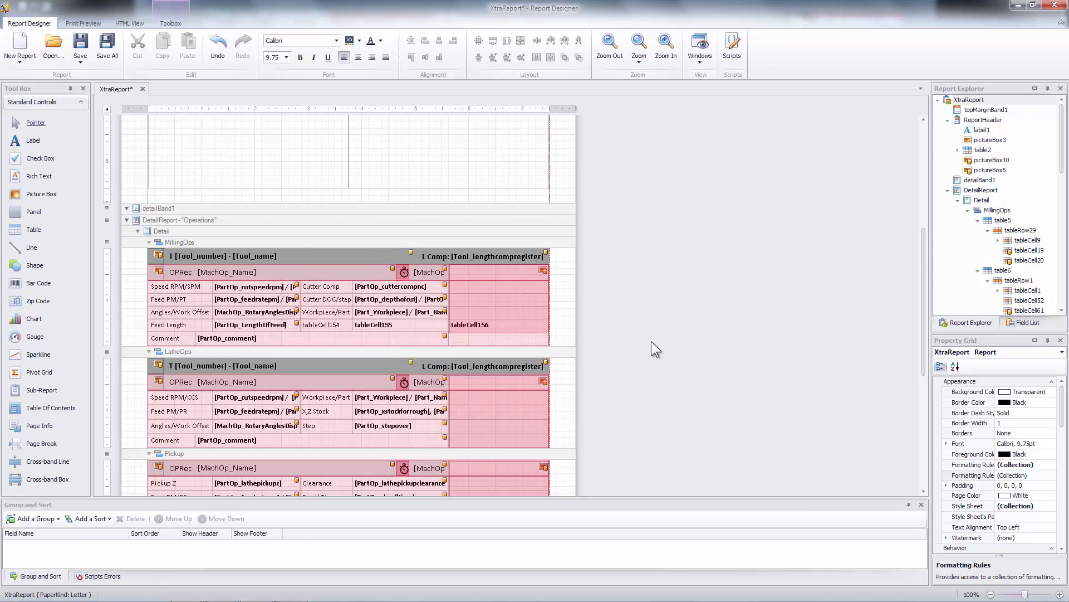
Clear the placeholder text from the remaining three cells of the Feed Length row.
{"action": "double_click", "coordinate": [341, 327]}
{"action": "key", "text": "Delete"}
{"action": "double_click", "coordinate": [374, 326]}
{"action": "key", "text": "Delete"}
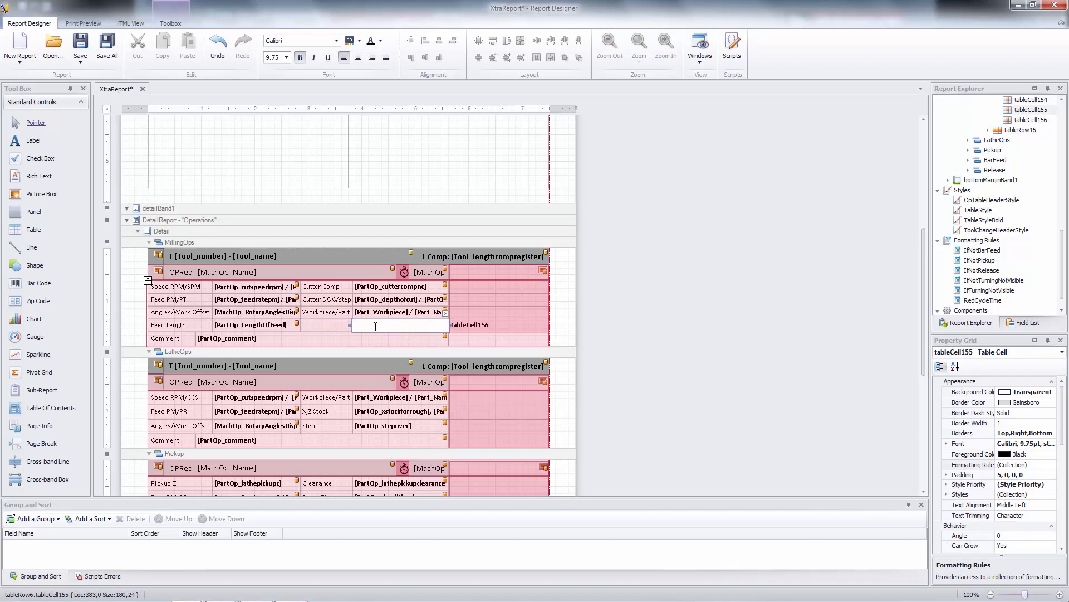
{"action": "left_click", "coordinate": [384, 314]}
{"action": "left_click", "coordinate": [386, 323]}
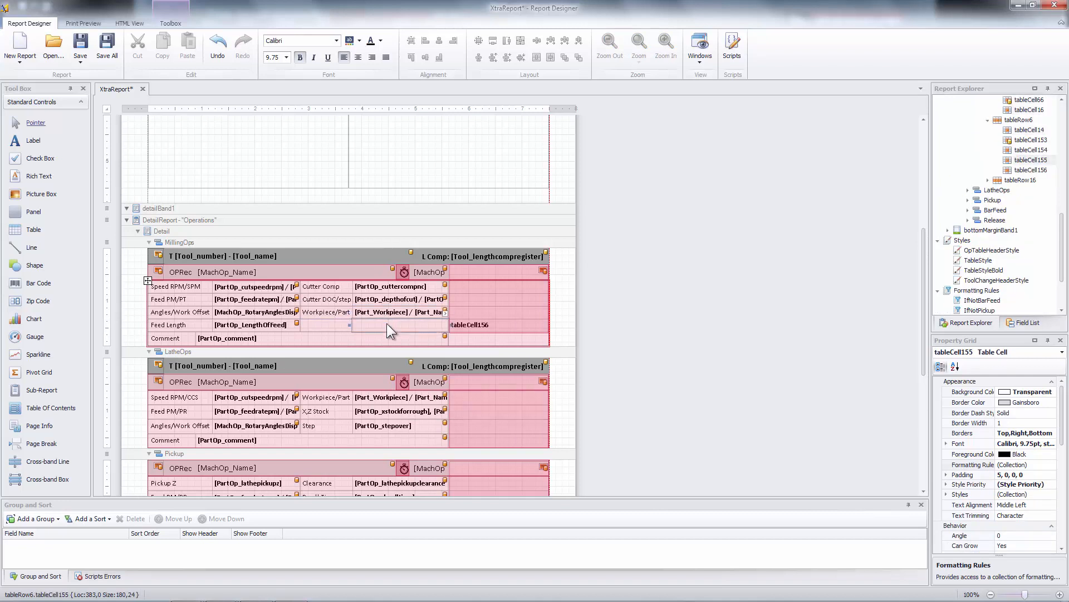
{"action": "key", "text": "Tab"}
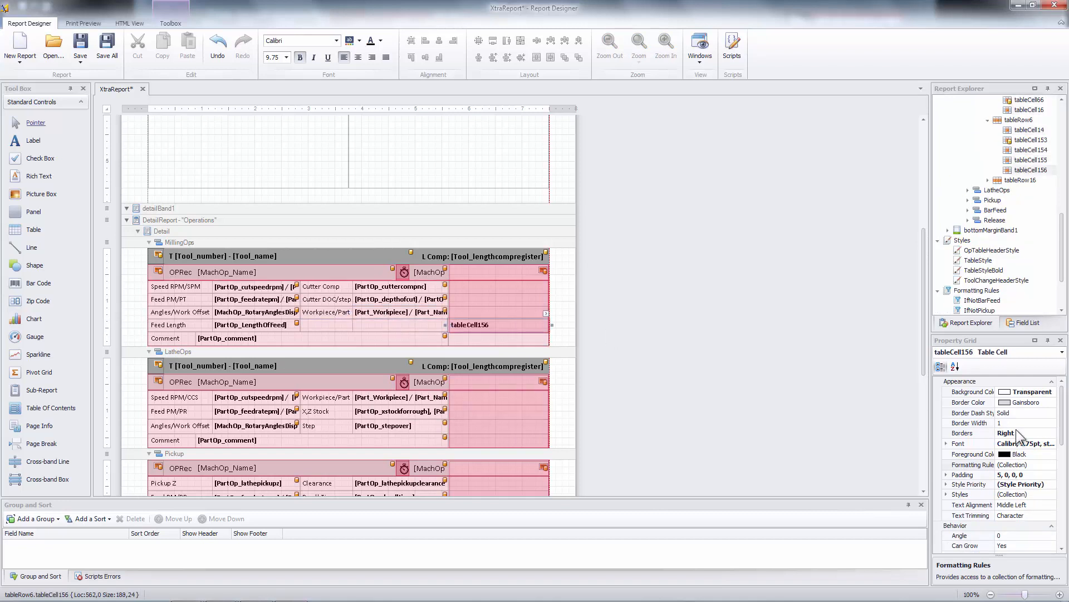
{"action": "left_click_drag", "start_coordinate": [1063, 423], "coordinate": [1056, 493]}
{"action": "left_click", "coordinate": [1030, 456]}
{"action": "left_click", "coordinate": [825, 389]}
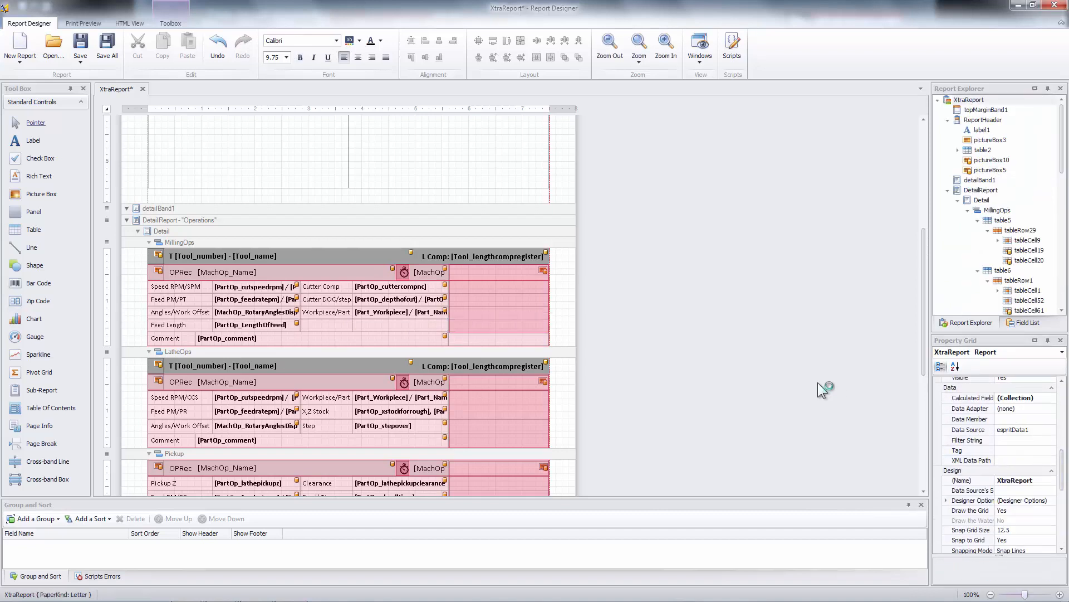
Extend the MillingOps operation picture box downward to the bottom edge of the enlarged table.
{"action": "left_click", "coordinate": [507, 317]}
{"action": "left_click_drag", "start_coordinate": [500, 335], "coordinate": [500, 349]}
{"action": "left_click", "coordinate": [689, 279]}
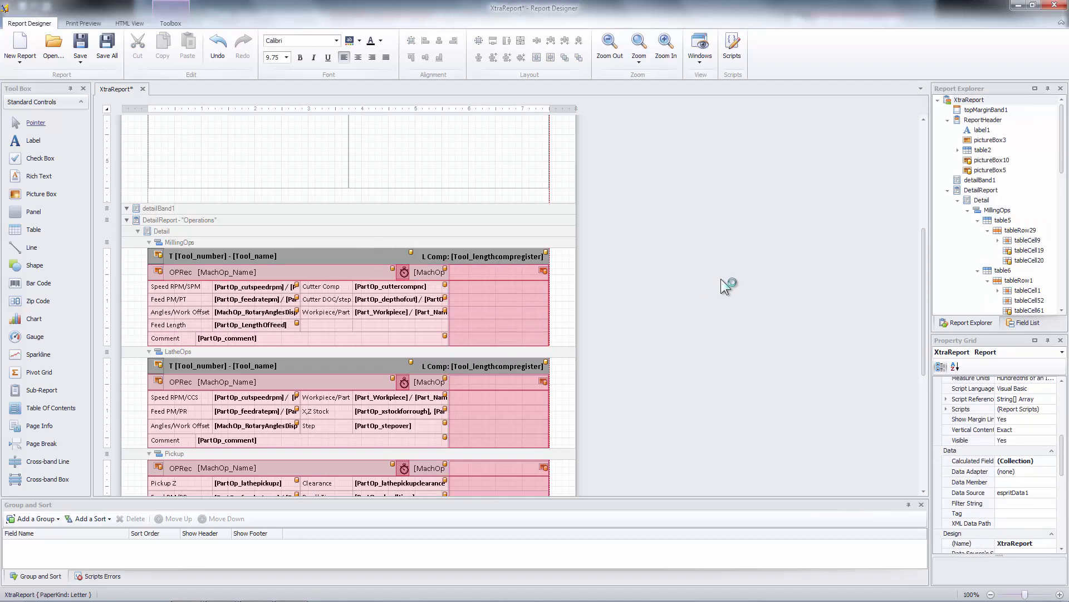
Change the data binding of the Date value cell in the report header to the Document's DateCreated field.
{"action": "scroll", "coordinate": [721, 279], "scroll_direction": "up", "scroll_amount": 5}
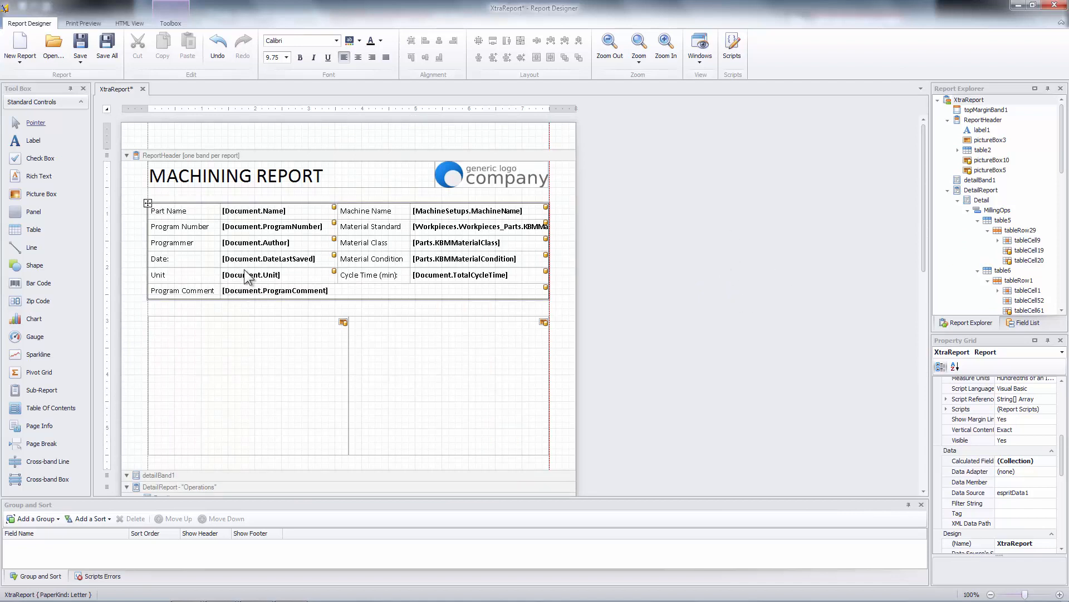
{"action": "left_click", "coordinate": [284, 263]}
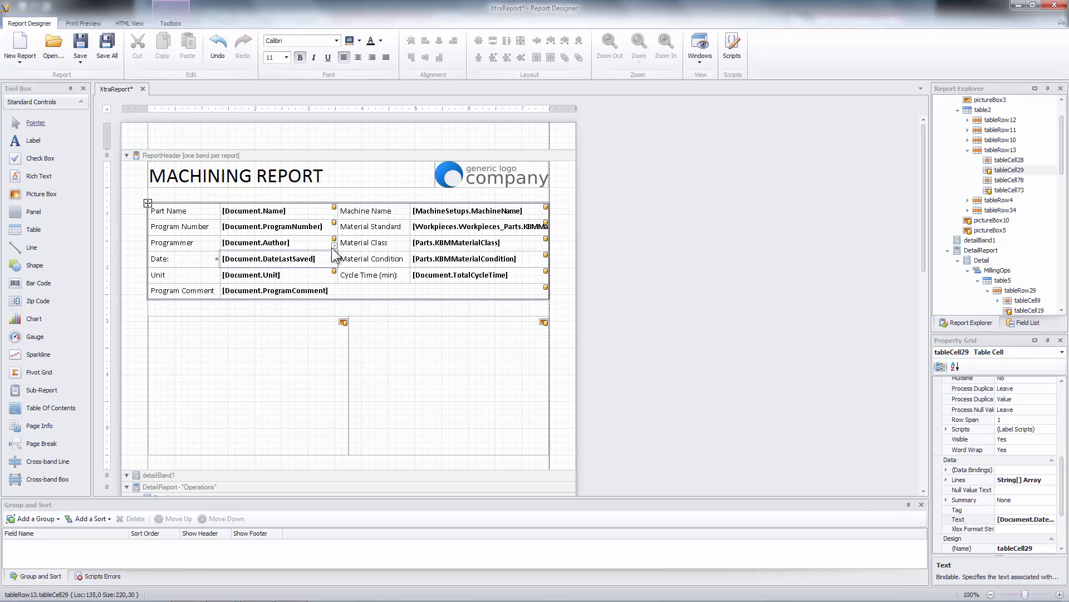
{"action": "double_click", "coordinate": [301, 256]}
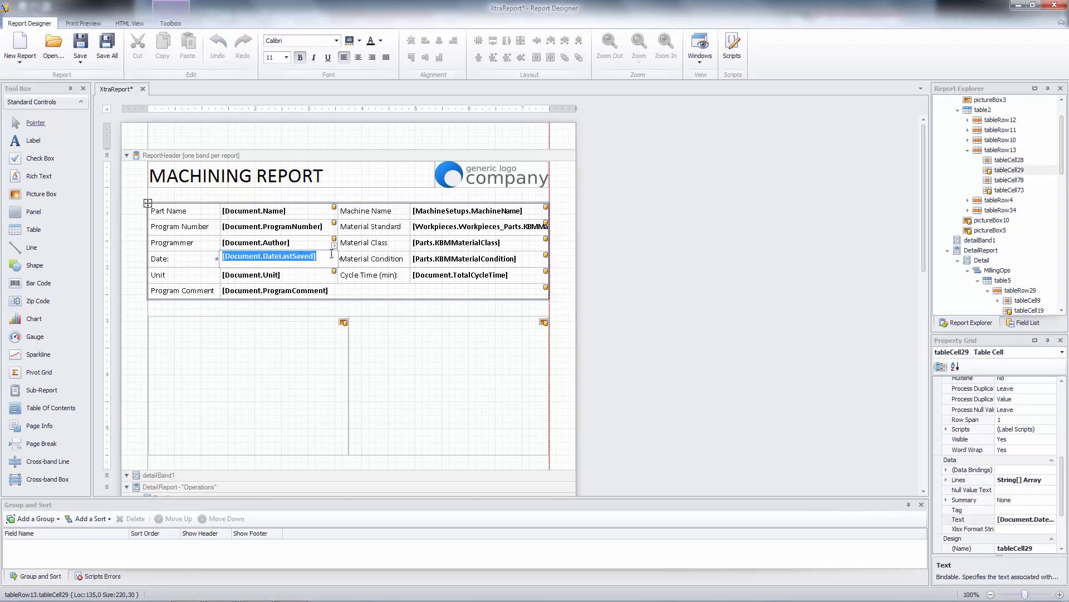
{"action": "left_click", "coordinate": [335, 246]}
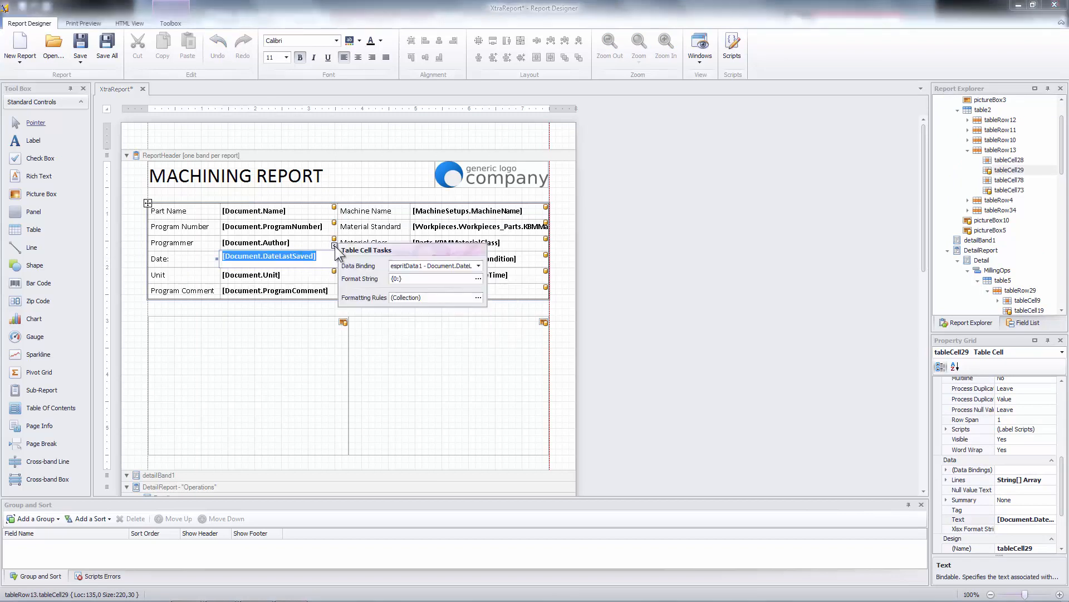
{"action": "left_click", "coordinate": [479, 265]}
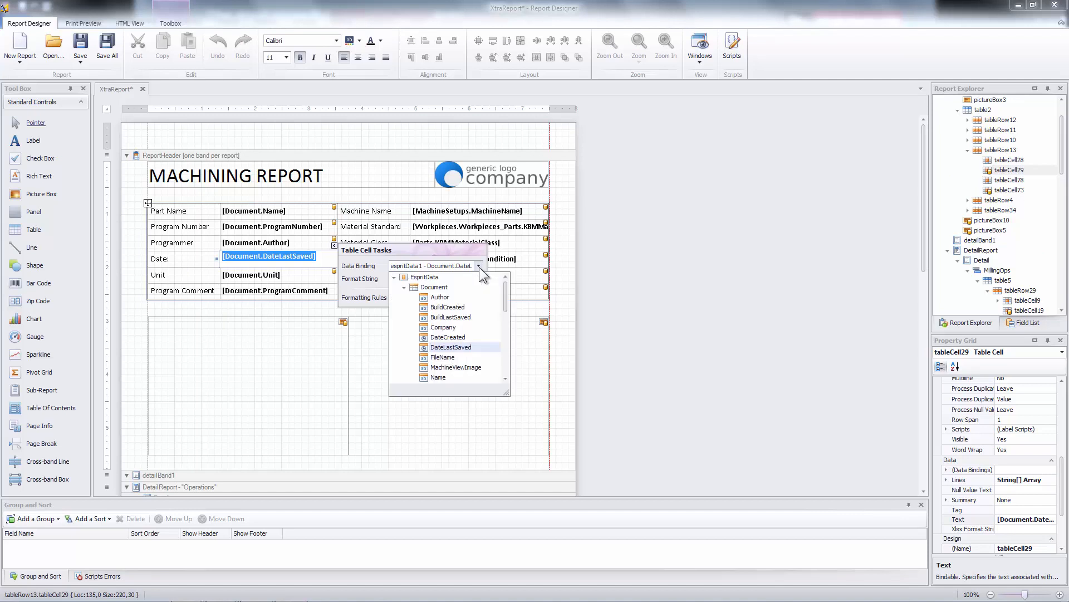
{"action": "left_click", "coordinate": [445, 337]}
{"action": "left_click", "coordinate": [630, 313]}
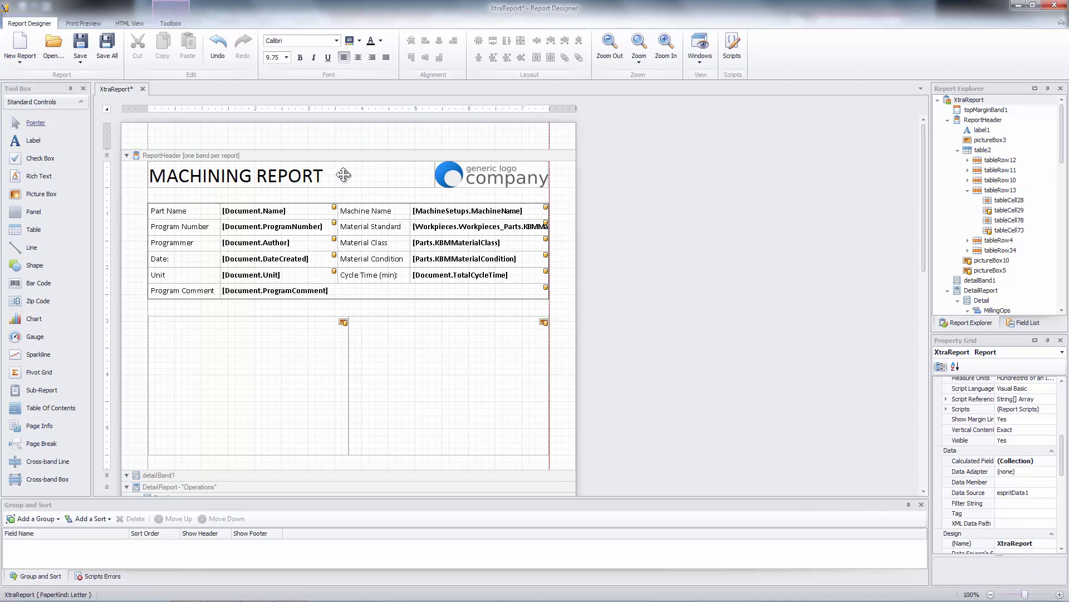
Narrow the MACHINING REPORT title label to a width of about 342 so it ends just after its text.
{"action": "left_click", "coordinate": [364, 176]}
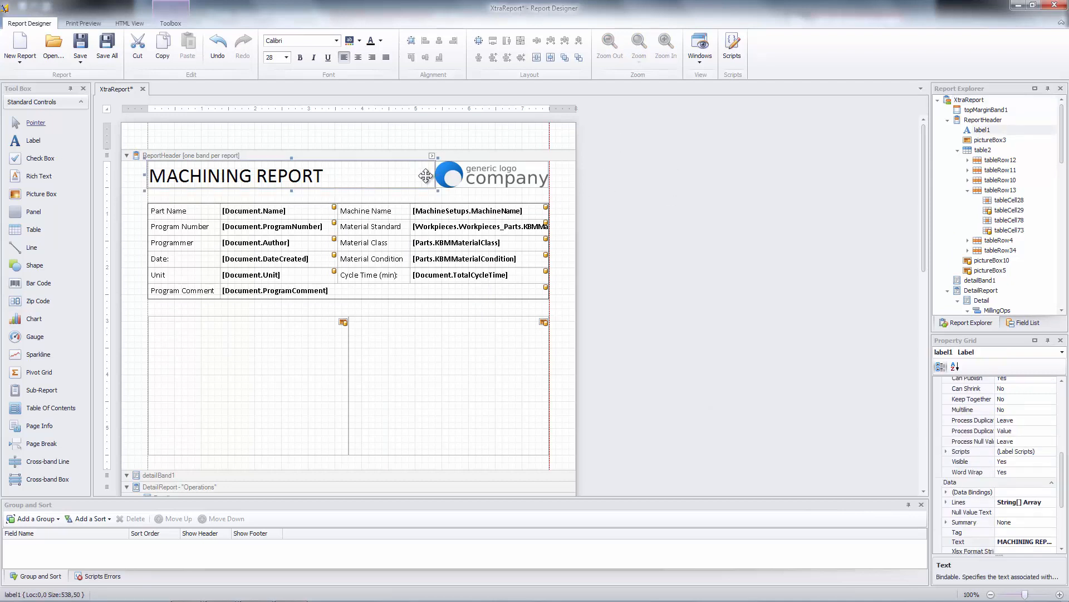
{"action": "left_click_drag", "start_coordinate": [437, 175], "coordinate": [333, 176]}
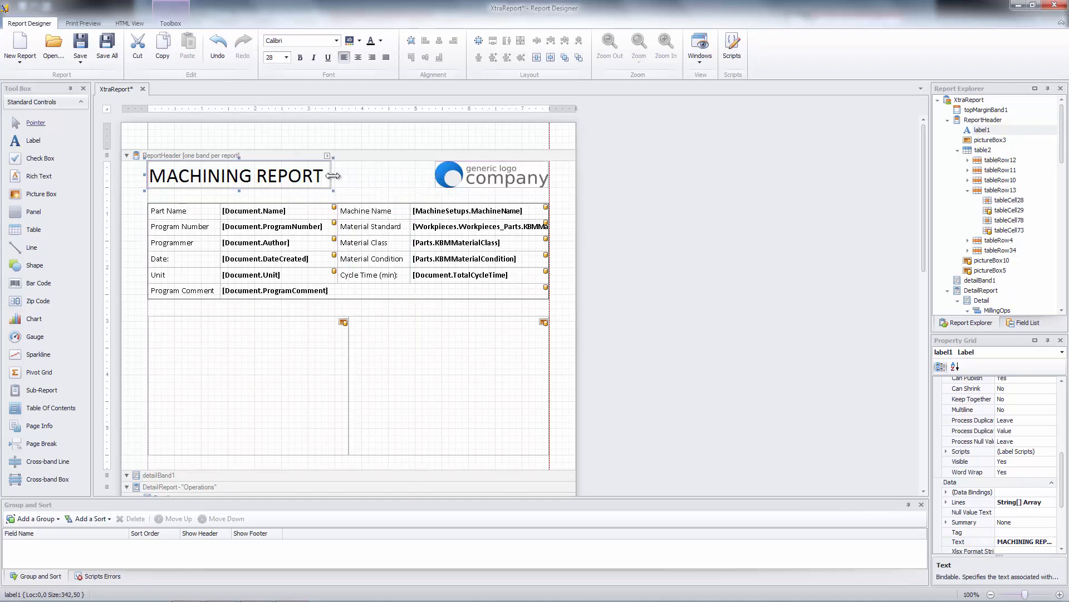
Place a bar code control in the report header between the MACHINING REPORT title and the company logo.
{"action": "left_click", "coordinate": [631, 180]}
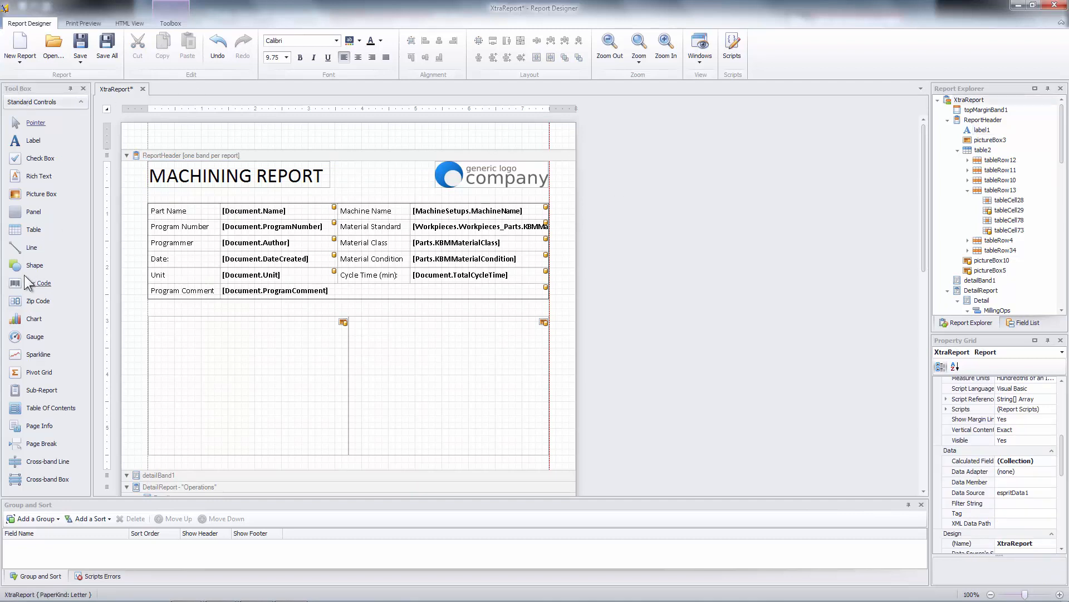
{"action": "left_click_drag", "start_coordinate": [32, 287], "coordinate": [380, 195]}
{"action": "left_click", "coordinate": [607, 193]}
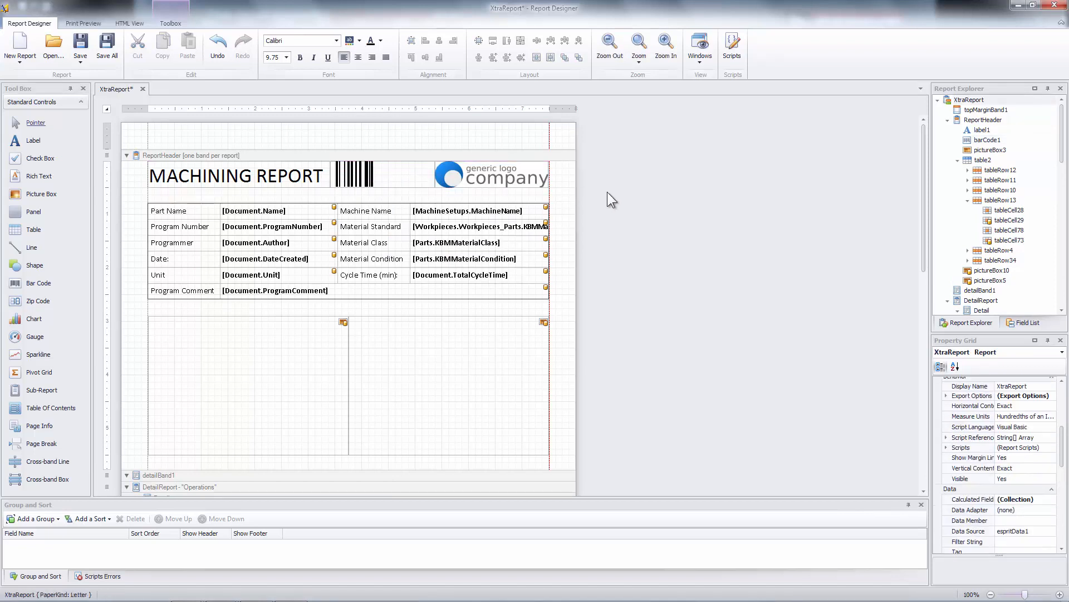
{"action": "left_click", "coordinate": [404, 182]}
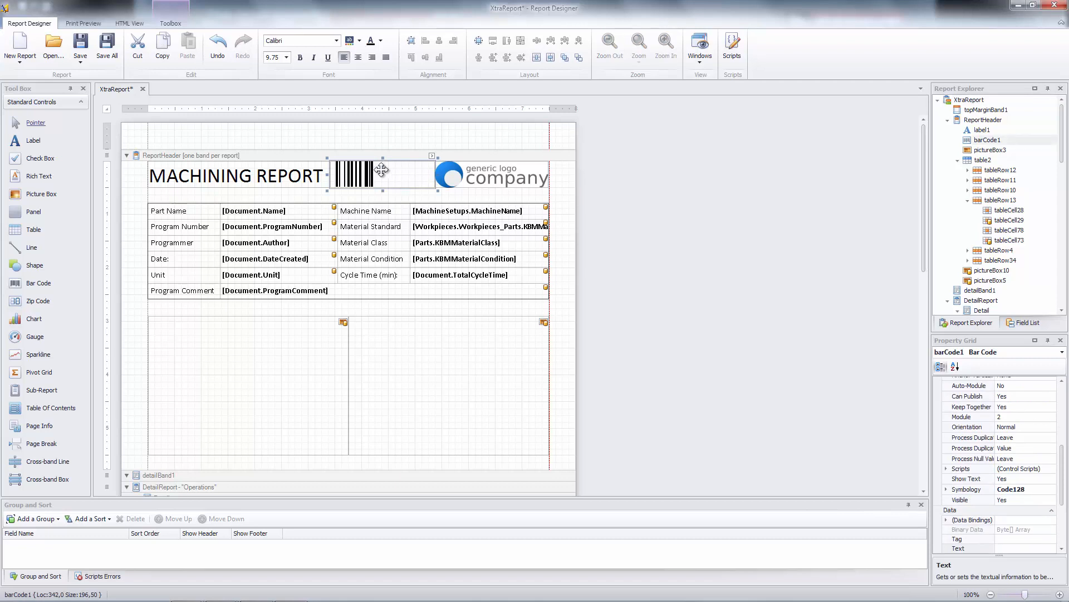
{"action": "left_click", "coordinate": [432, 158]}
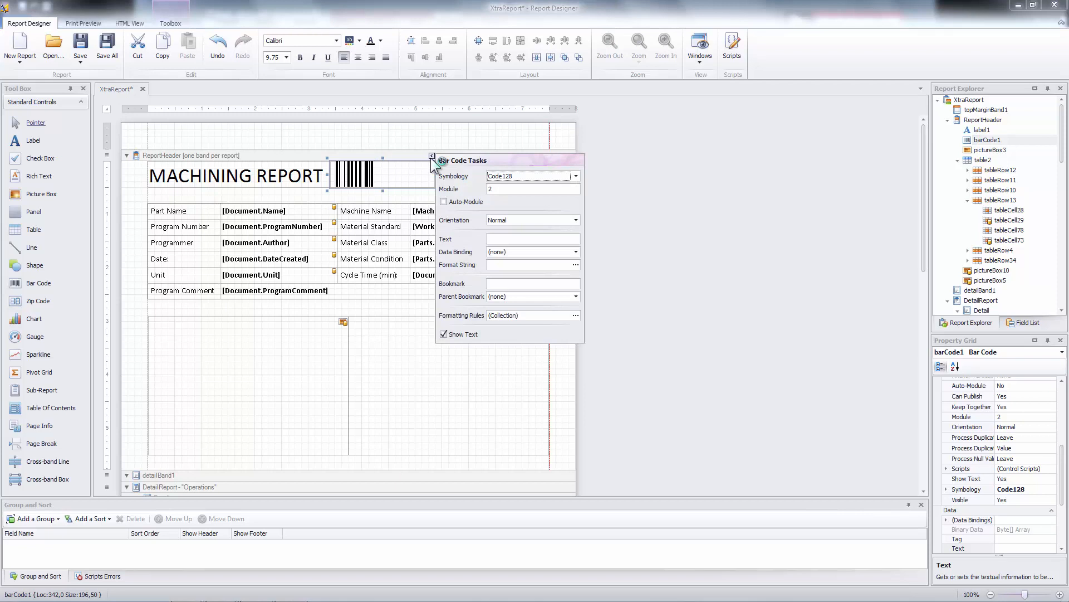
{"action": "left_click", "coordinate": [513, 175]}
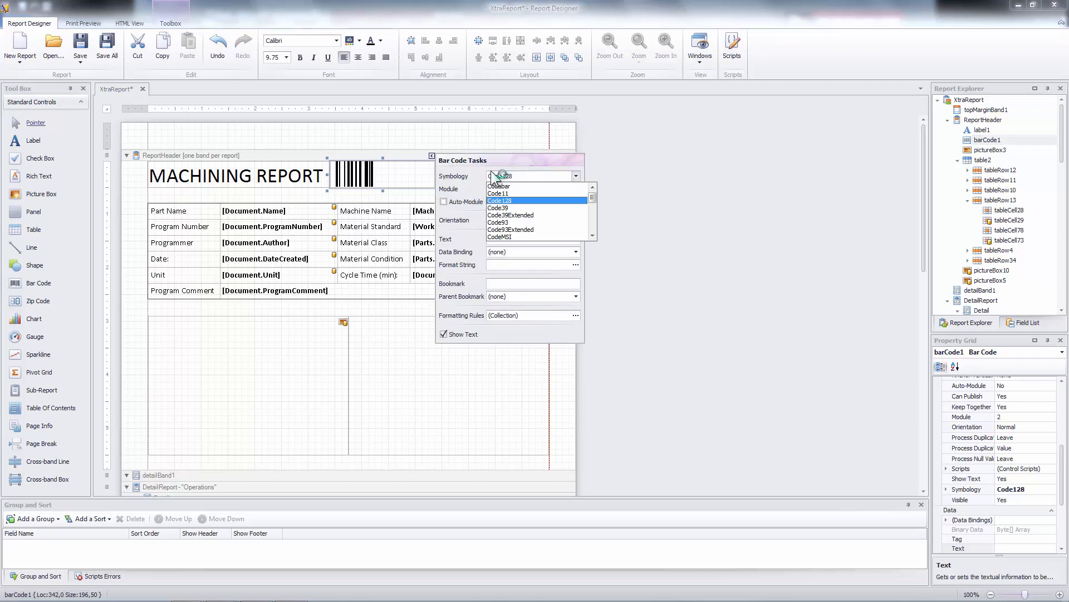
{"action": "left_click", "coordinate": [470, 172]}
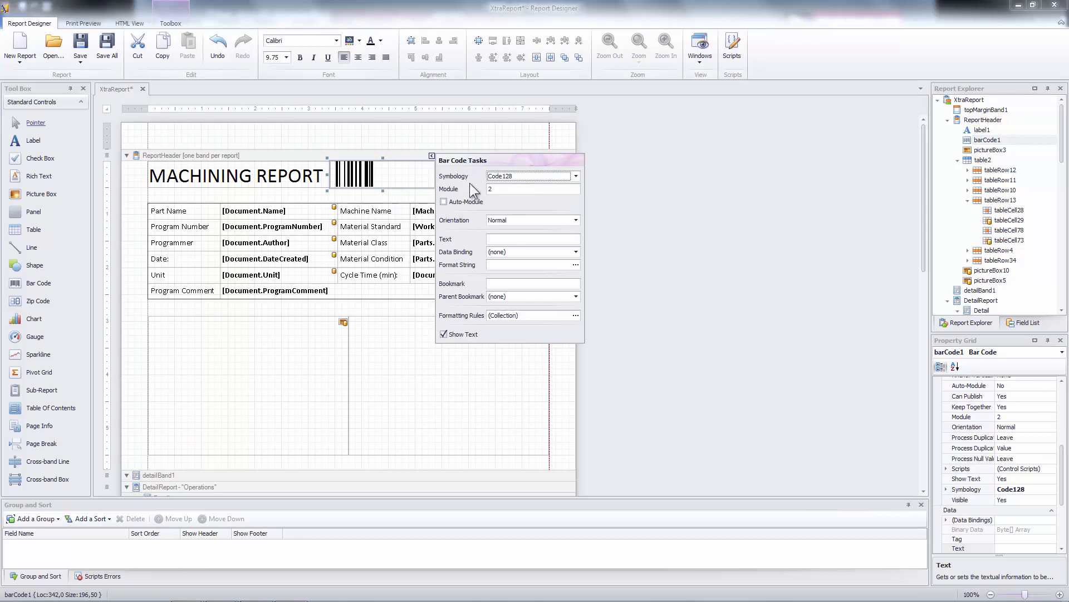
{"action": "left_click", "coordinate": [462, 203]}
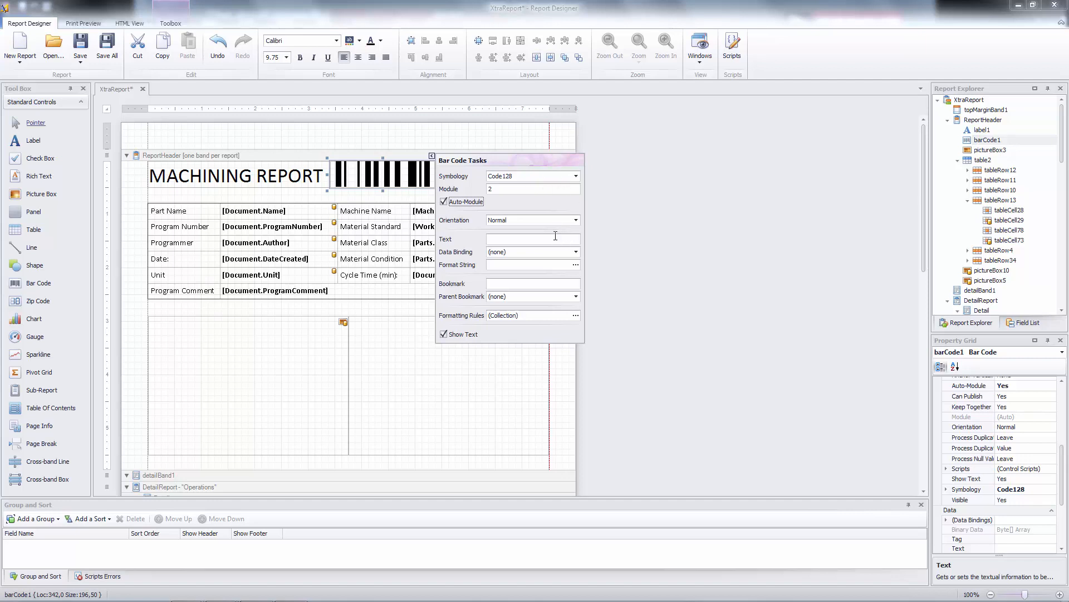
{"action": "left_click", "coordinate": [501, 240]}
{"action": "type", "text": "1234567890123456789621"}
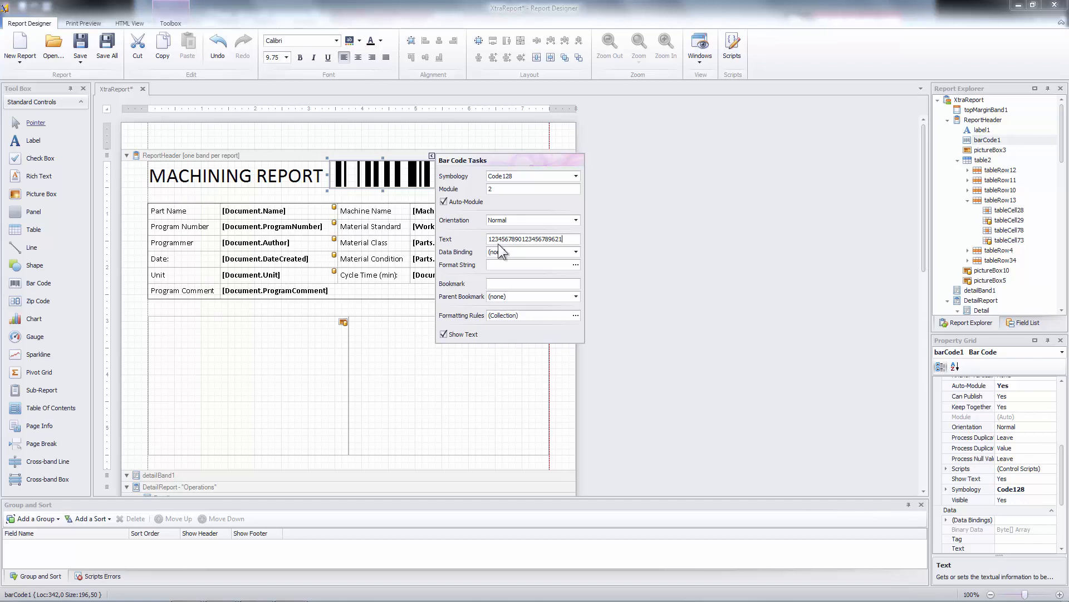
{"action": "left_click", "coordinate": [502, 283]}
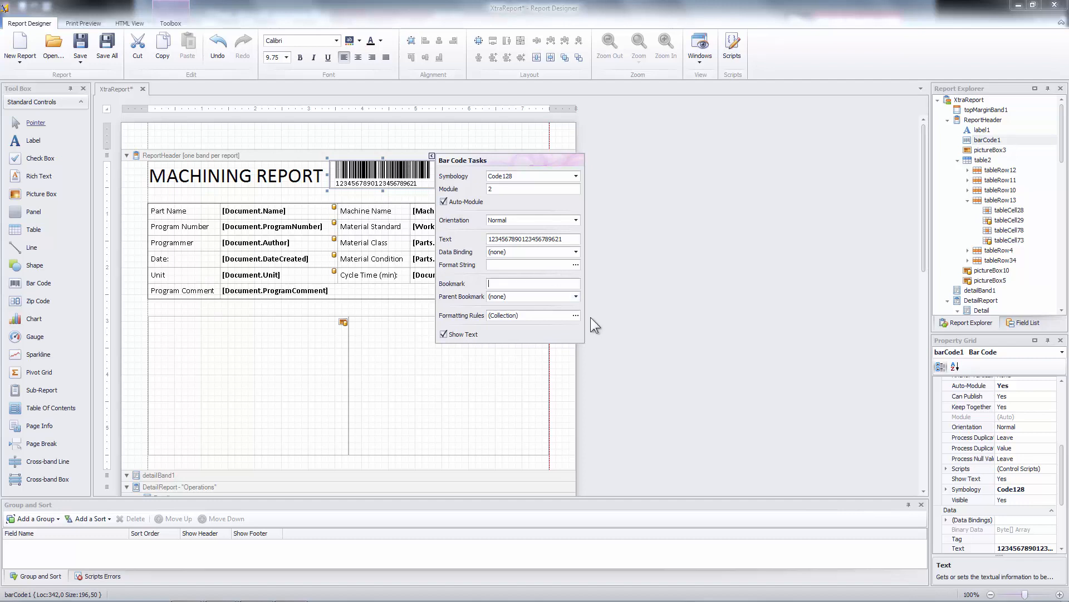
Turn the bar code's Show Text option off and back on.
{"action": "left_click", "coordinate": [446, 335]}
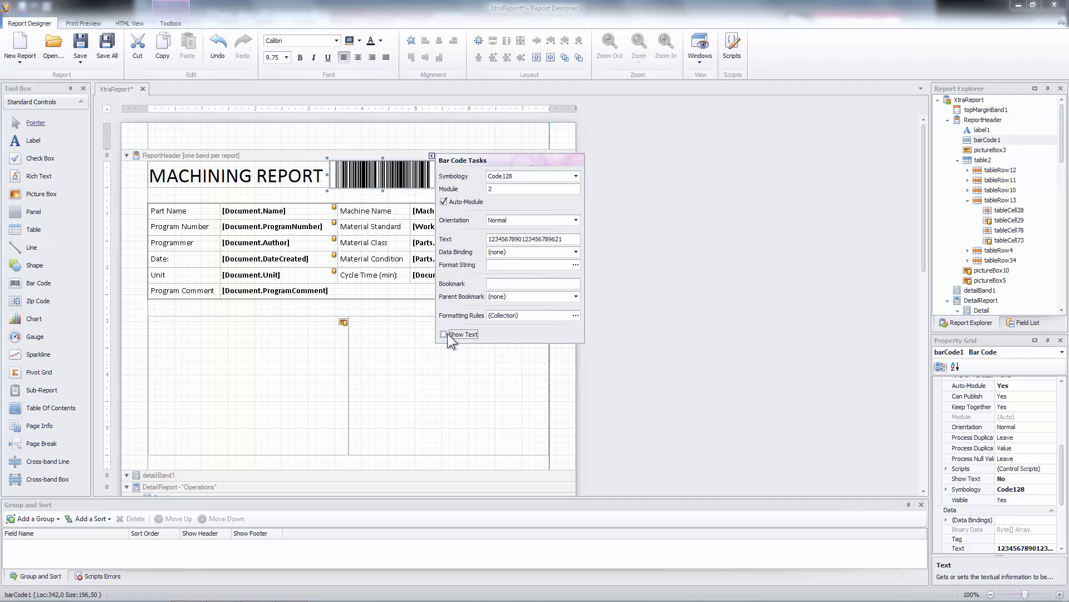
{"action": "left_click", "coordinate": [445, 334]}
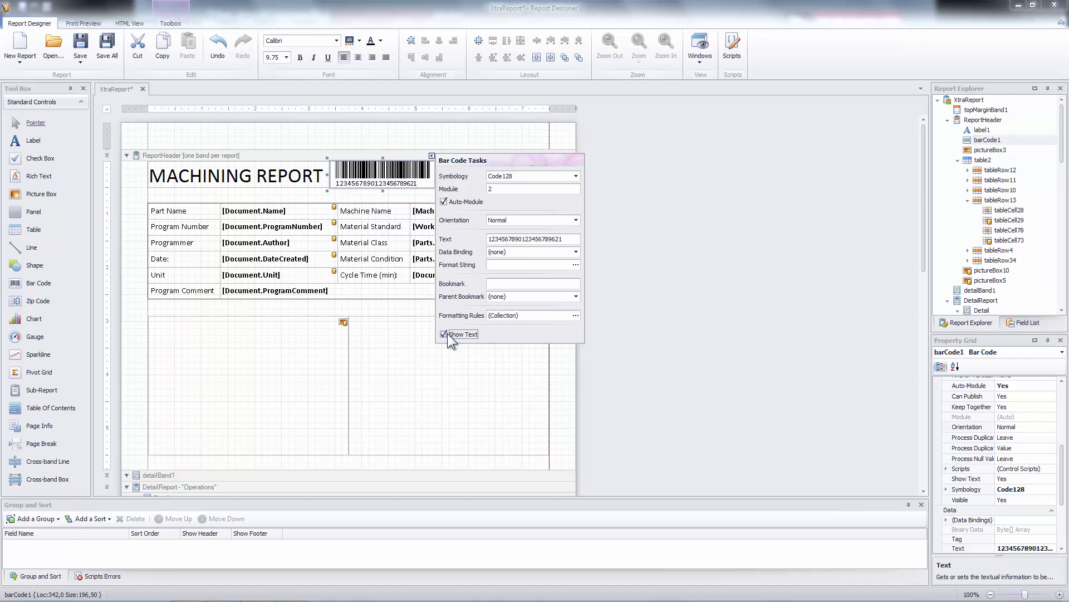
Save the modified report template and close the Report Designer.
{"action": "left_click", "coordinate": [682, 323]}
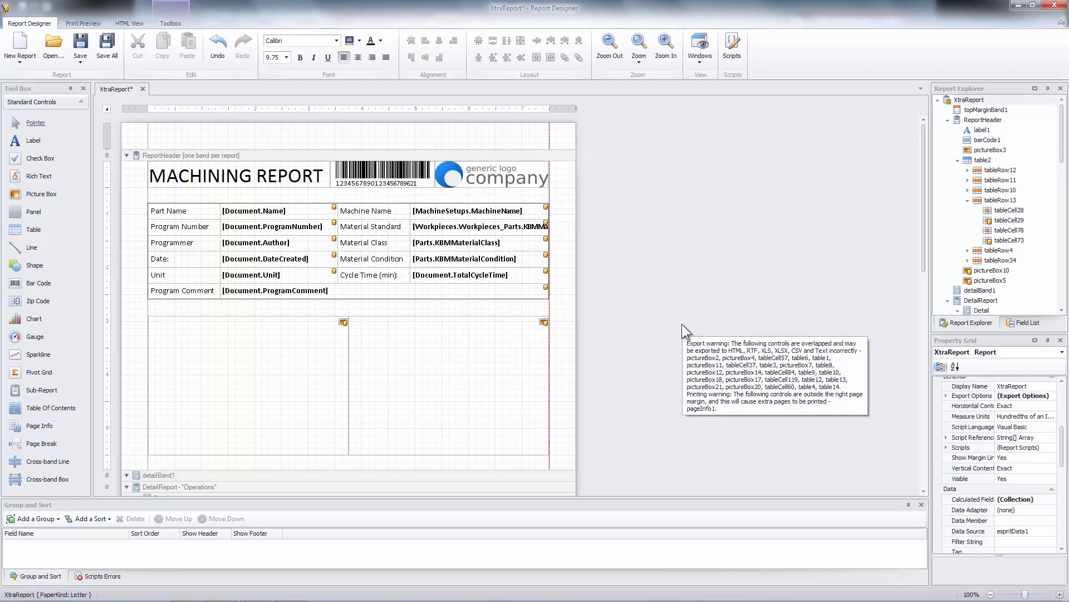
{"action": "left_click", "coordinate": [82, 48]}
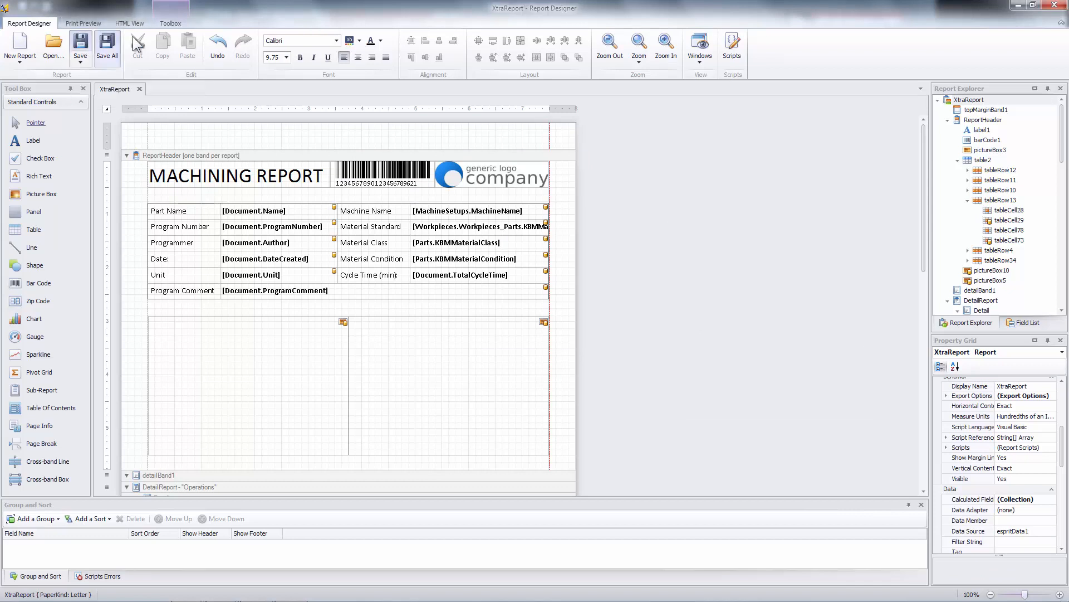
{"action": "left_click", "coordinate": [1058, 5]}
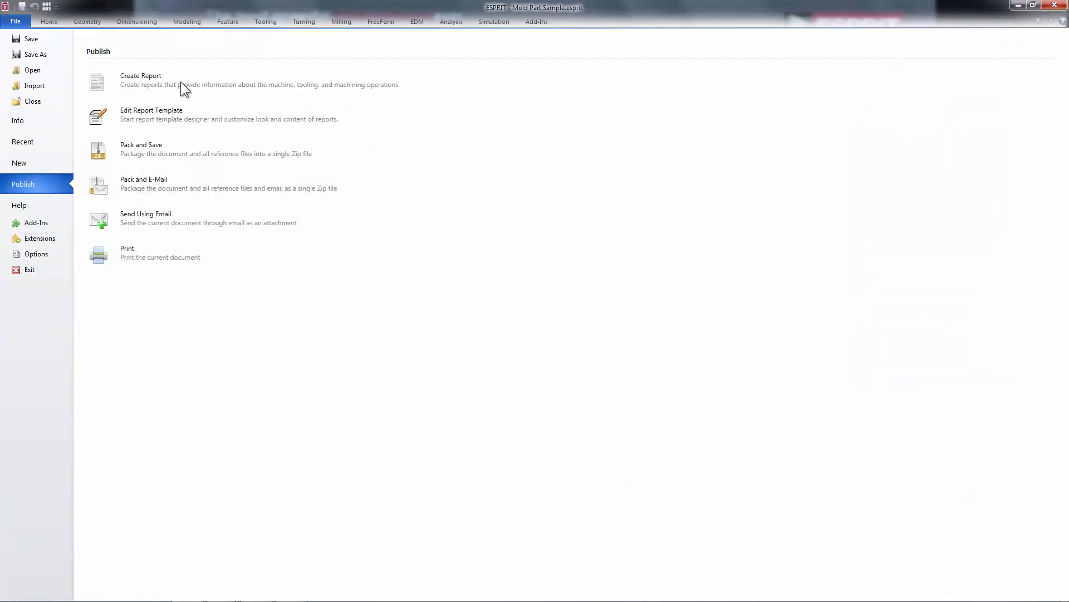
Open the report configuration of the Operation List Detailed Ex template.
{"action": "left_click", "coordinate": [159, 112]}
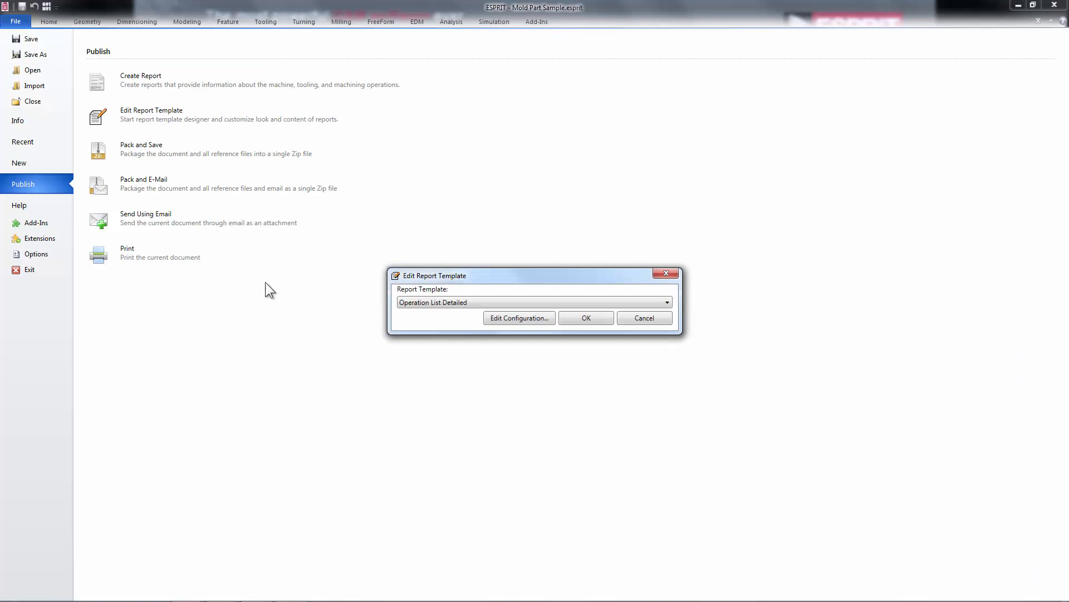
{"action": "left_click_drag", "start_coordinate": [549, 276], "coordinate": [530, 264]}
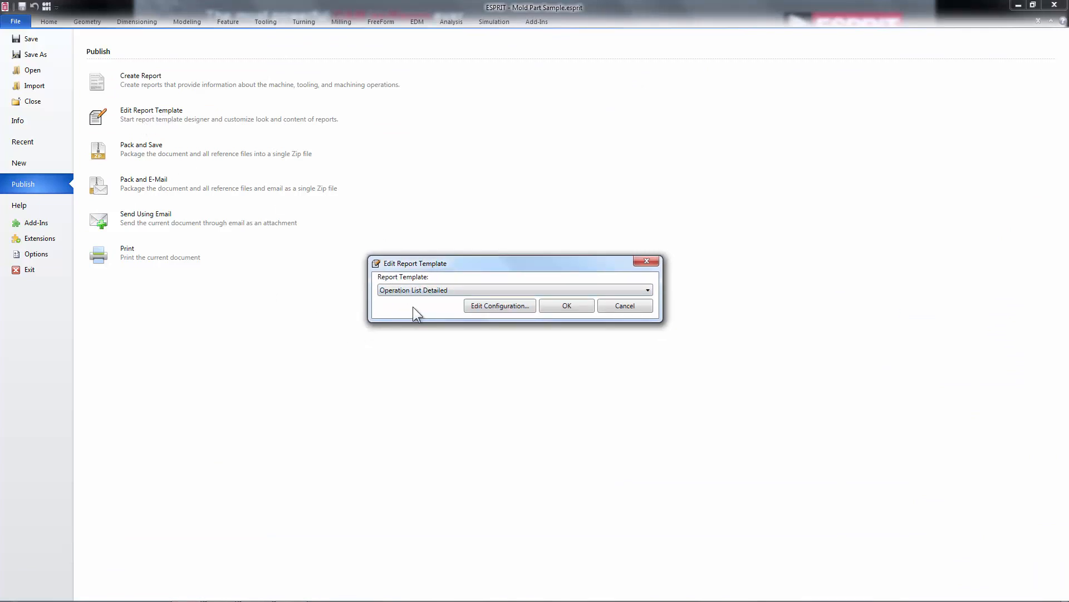
{"action": "left_click", "coordinate": [430, 293]}
{"action": "left_click", "coordinate": [452, 312]}
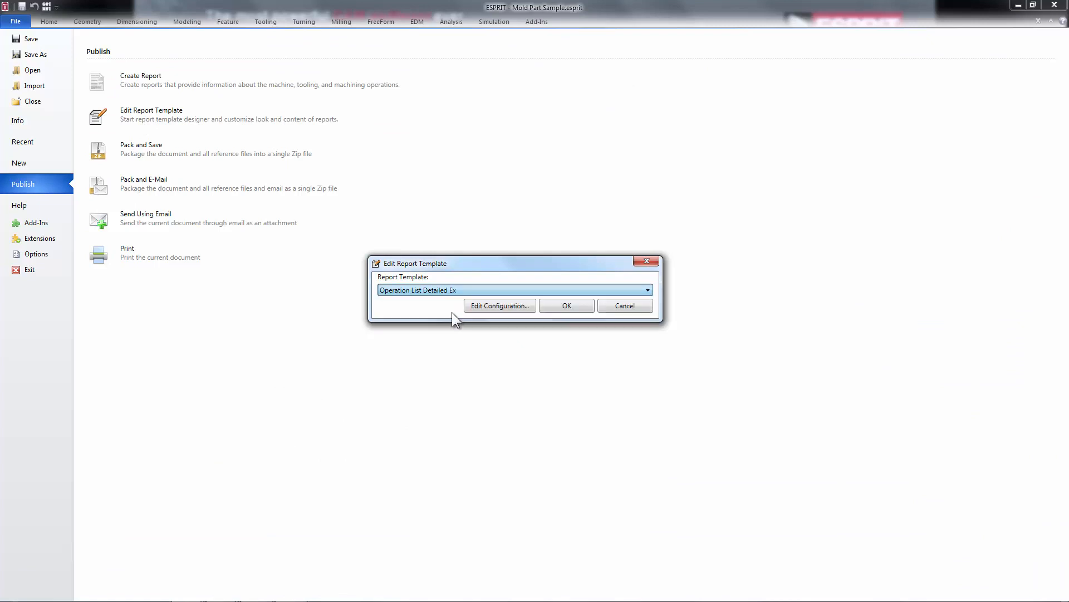
{"action": "left_click", "coordinate": [498, 306]}
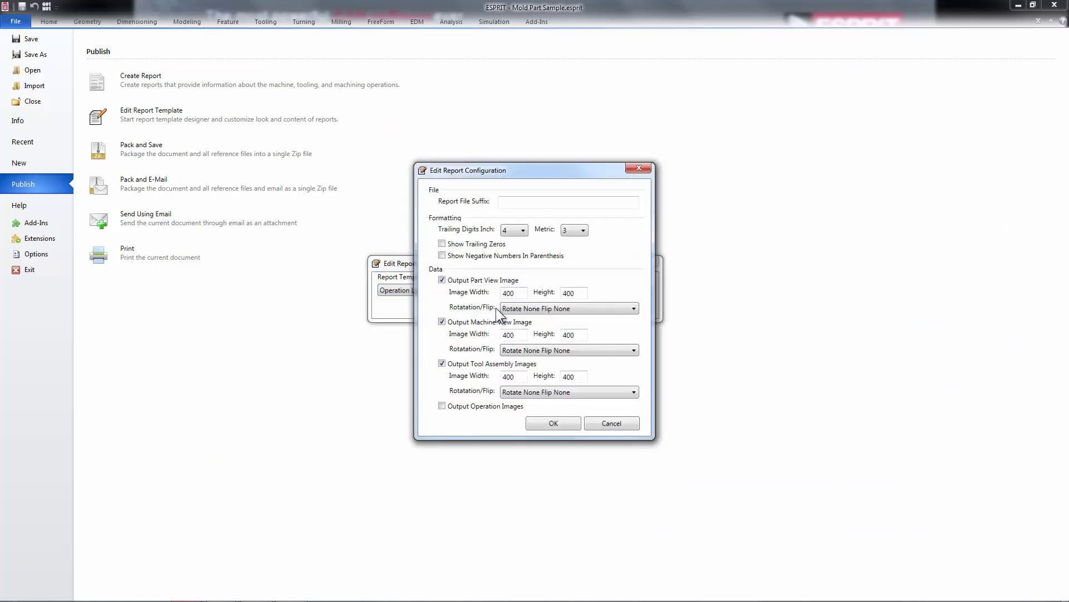
Set the report file suffix to _OpDetailedEx and the inch trailing digits to 3.
{"action": "left_click", "coordinate": [533, 201]}
{"action": "left_click_drag", "start_coordinate": [548, 173], "coordinate": [529, 141]}
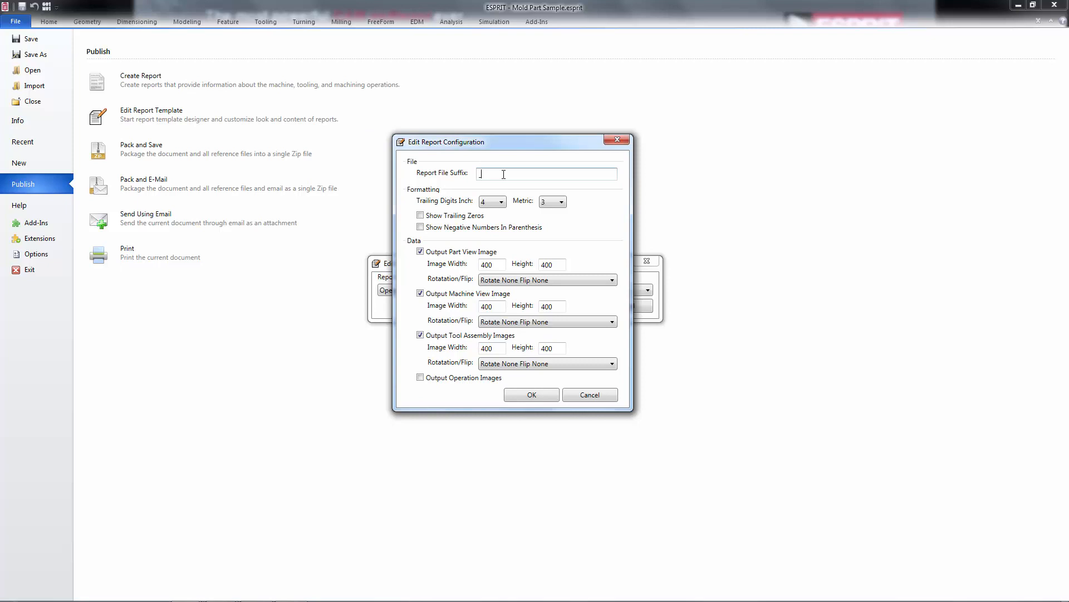
{"action": "type", "text": "_OpDetailedEx"}
{"action": "left_click", "coordinate": [500, 201]}
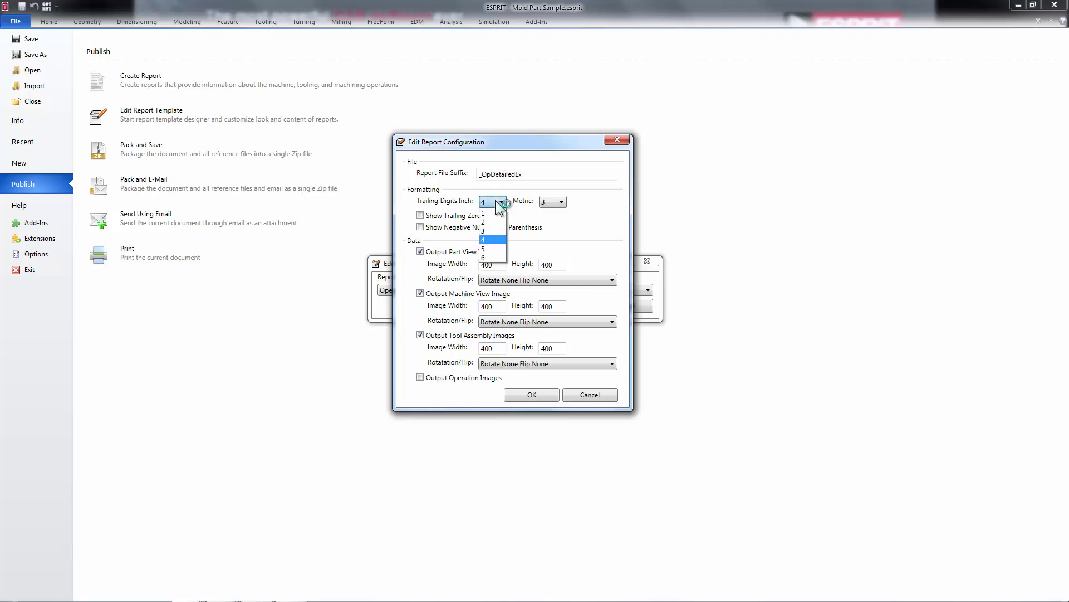
{"action": "left_click", "coordinate": [498, 230]}
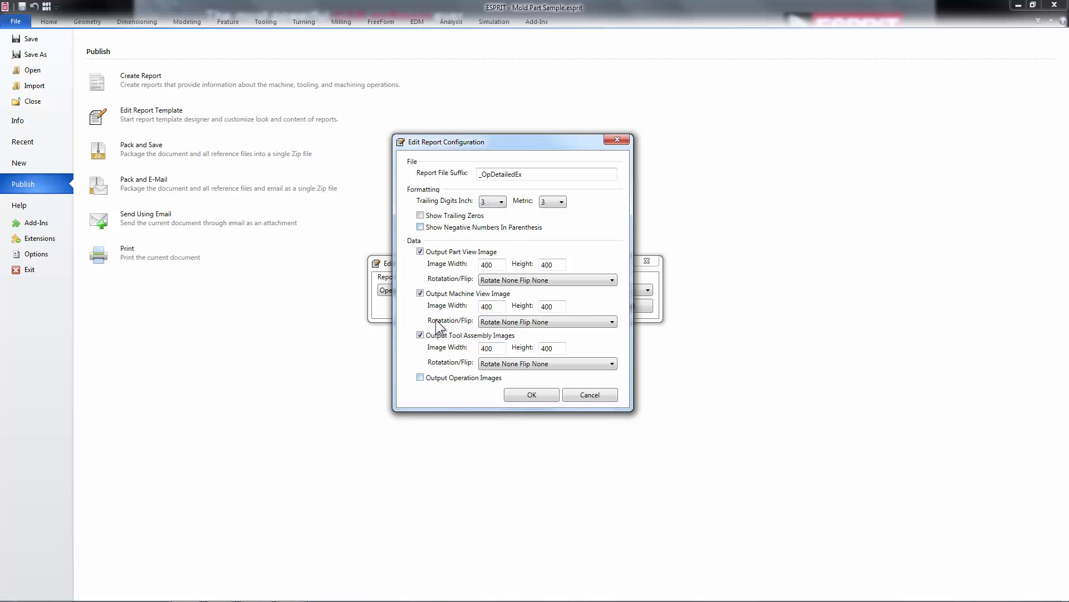
Enable output of operation images and set both the part view and machine view images to width 375 and height 260.
{"action": "left_click", "coordinate": [420, 378]}
{"action": "double_click", "coordinate": [495, 265]}
{"action": "type", "text": "375"}
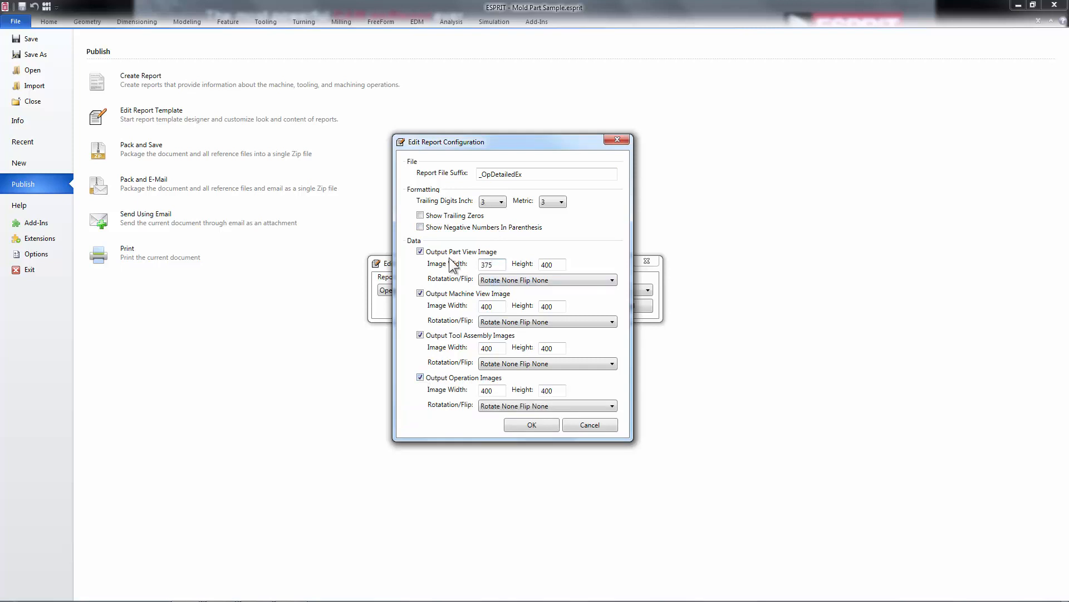
{"action": "key", "text": "Tab"}
{"action": "type", "text": "260"}
{"action": "double_click", "coordinate": [492, 307]}
{"action": "double_click", "coordinate": [558, 306]}
Set the operation images to width 187 and height 128, and accept the report configuration.
{"action": "left_click", "coordinate": [499, 392]}
{"action": "double_click", "coordinate": [543, 391]}
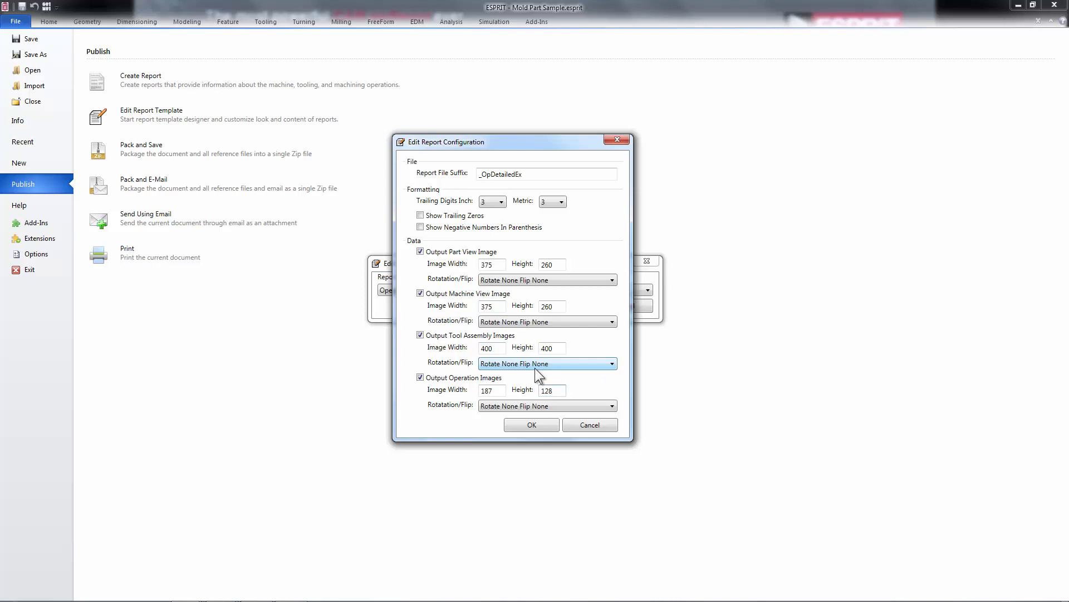
{"action": "left_click", "coordinate": [523, 281]}
{"action": "left_click", "coordinate": [610, 277]}
{"action": "left_click", "coordinate": [521, 427]}
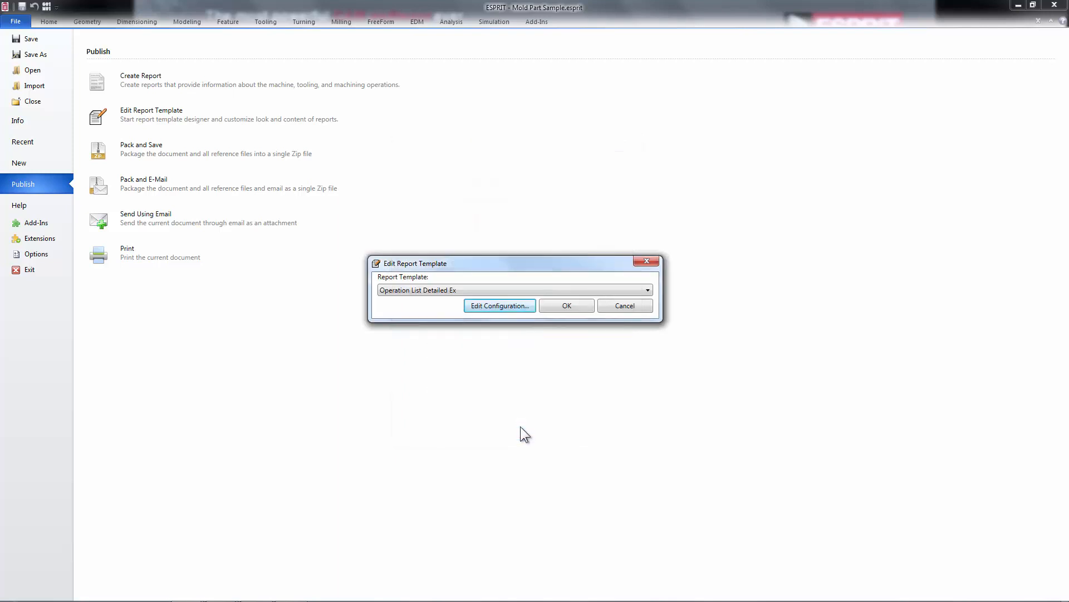
Create a Rich Text Format report from the Operation List Detailed Ex template and look through the generated document in Word.
{"action": "left_click", "coordinate": [647, 260]}
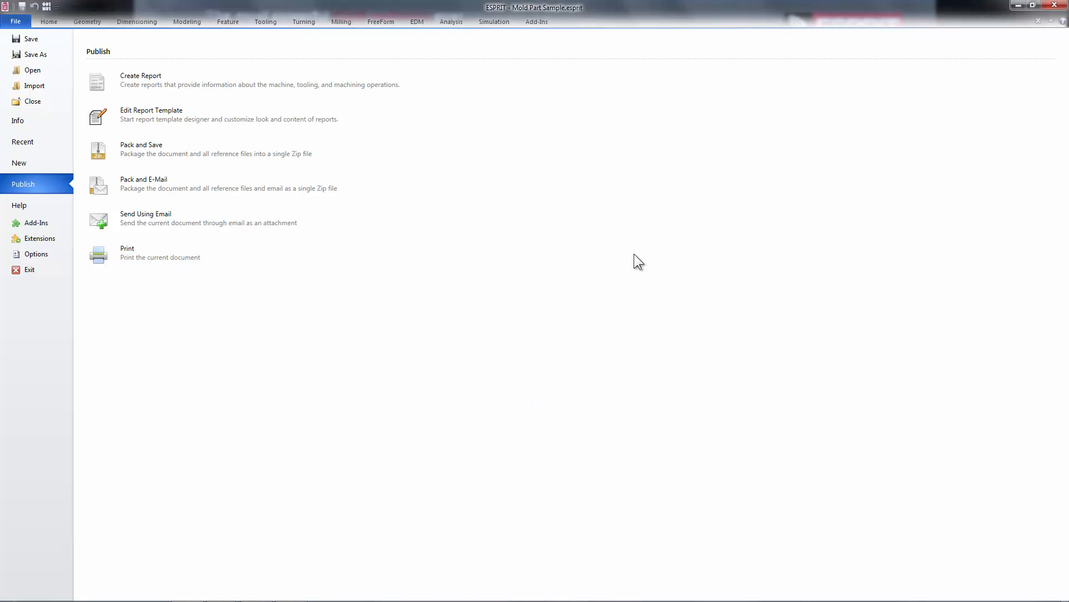
{"action": "left_click", "coordinate": [149, 79]}
{"action": "left_click", "coordinate": [532, 279]}
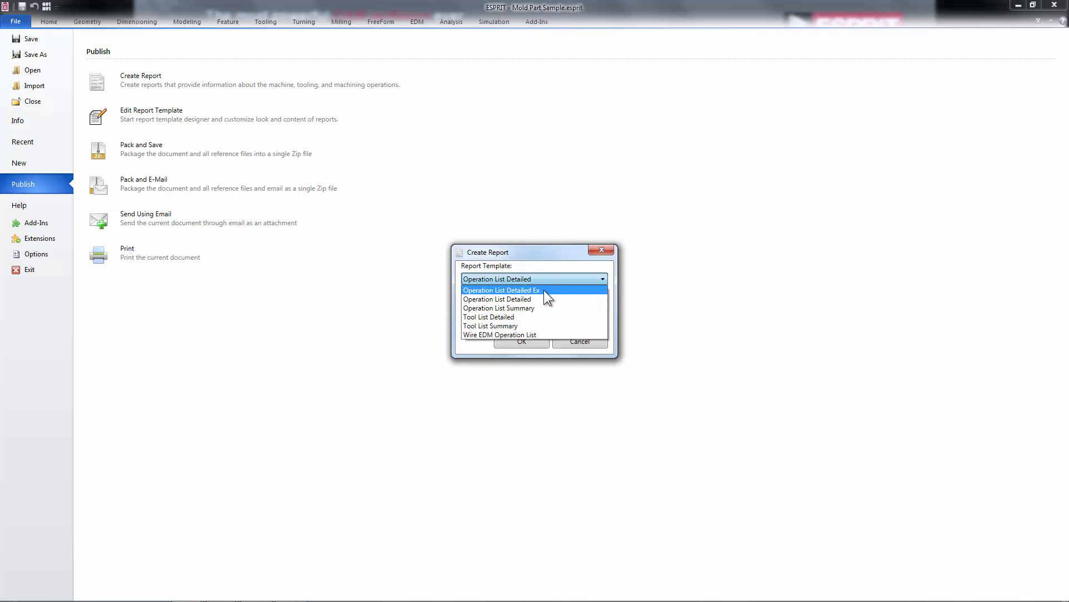
{"action": "left_click", "coordinate": [544, 290]}
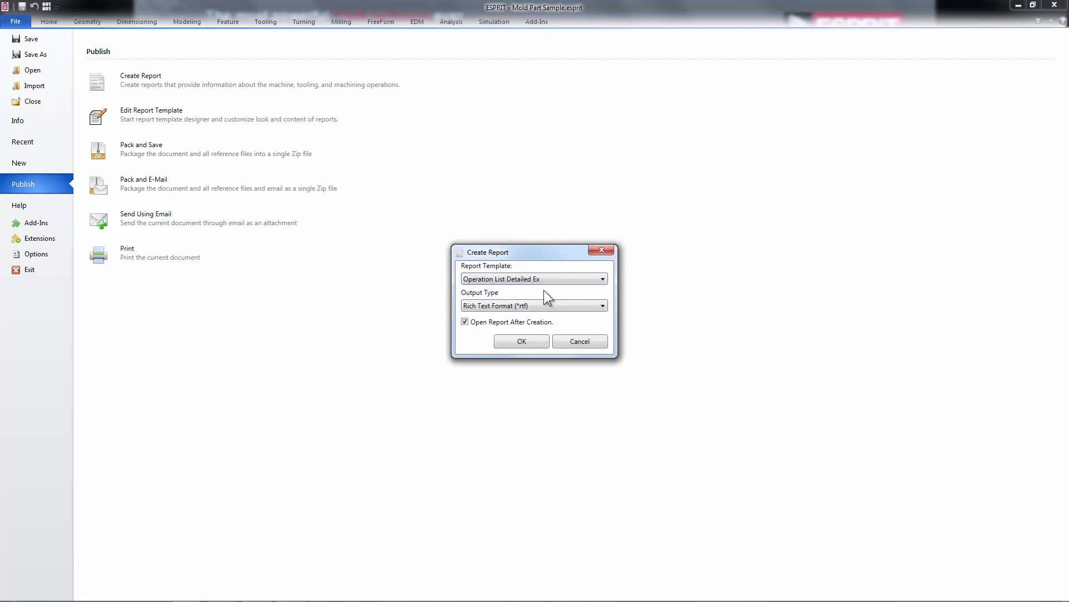
{"action": "left_click", "coordinate": [521, 342]}
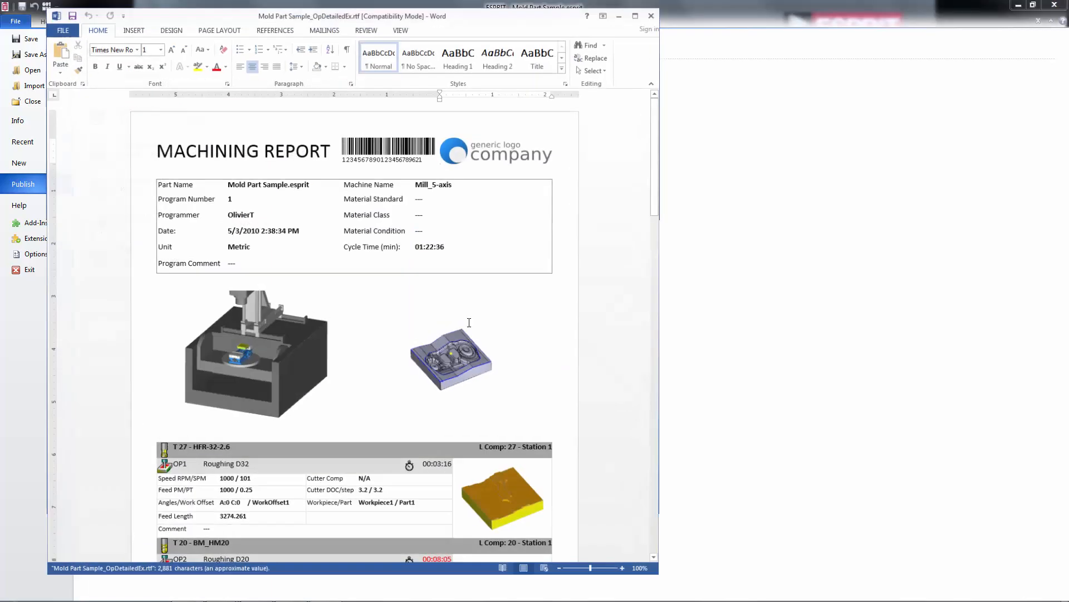
{"action": "left_click_drag", "start_coordinate": [660, 148], "coordinate": [638, 447]}
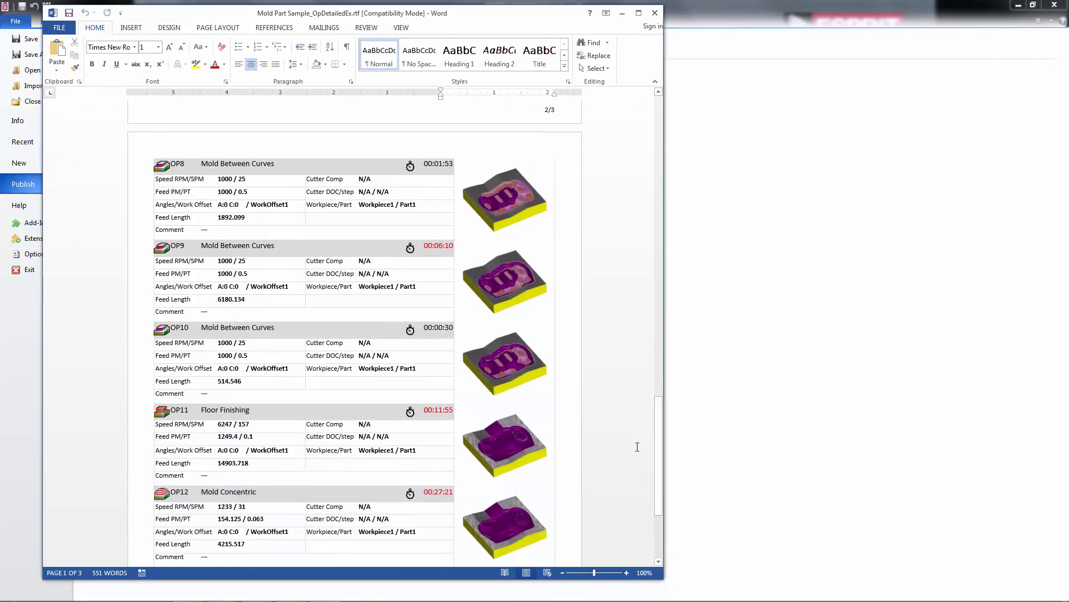
{"action": "left_click", "coordinate": [657, 14]}
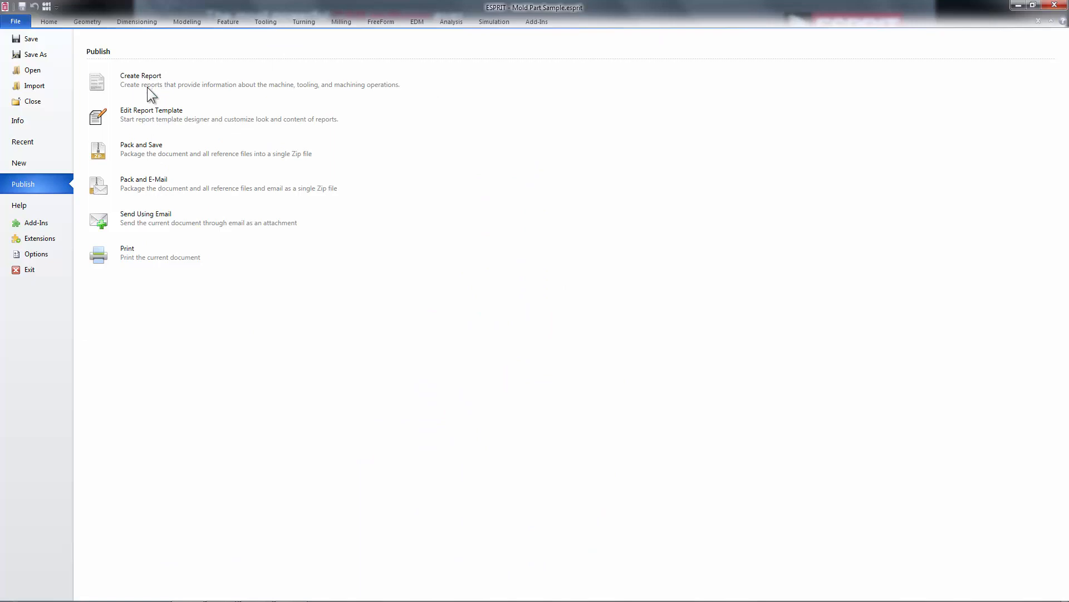
Open the tool list template titled TOOL SETUP SHEET for editing and expand its report parameters.
{"action": "left_click", "coordinate": [135, 115]}
{"action": "left_click", "coordinate": [464, 302]}
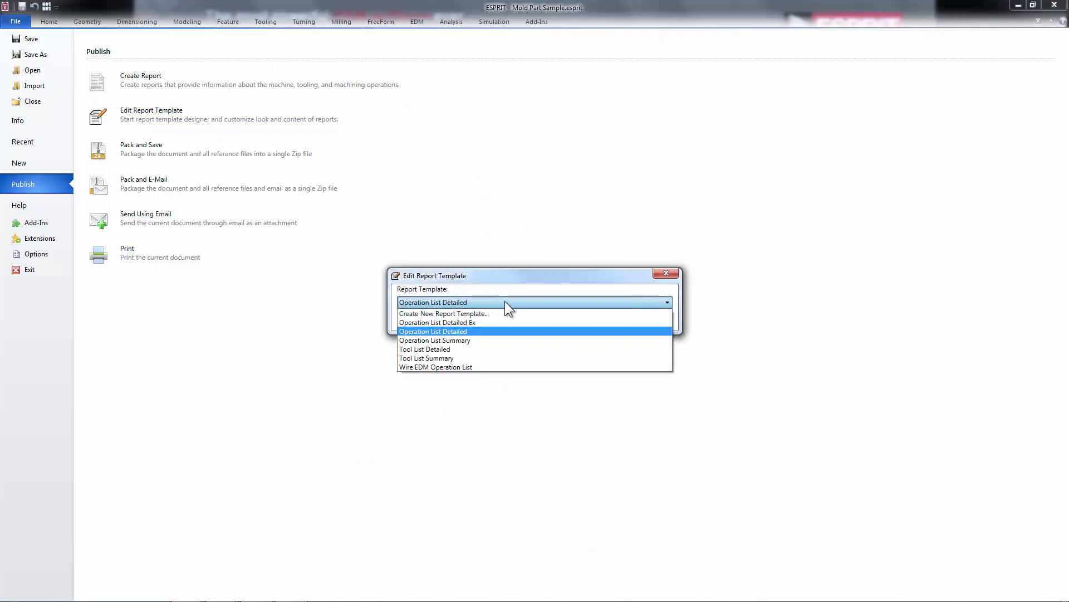
{"action": "left_click", "coordinate": [472, 358]}
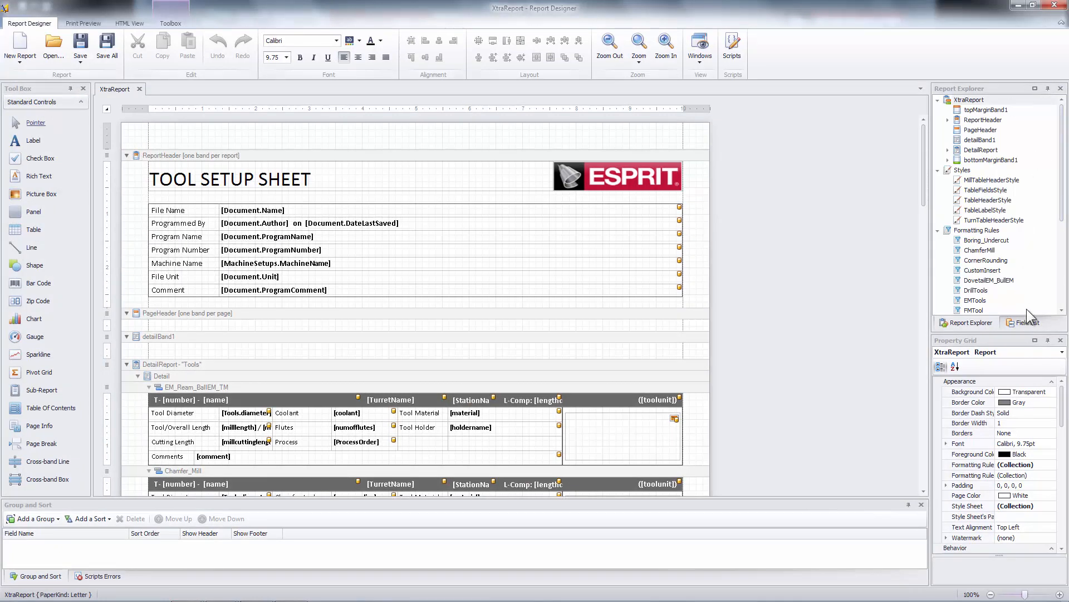
{"action": "scroll", "coordinate": [1065, 216], "scroll_direction": "down", "scroll_amount": 3}
{"action": "left_click", "coordinate": [1025, 323]}
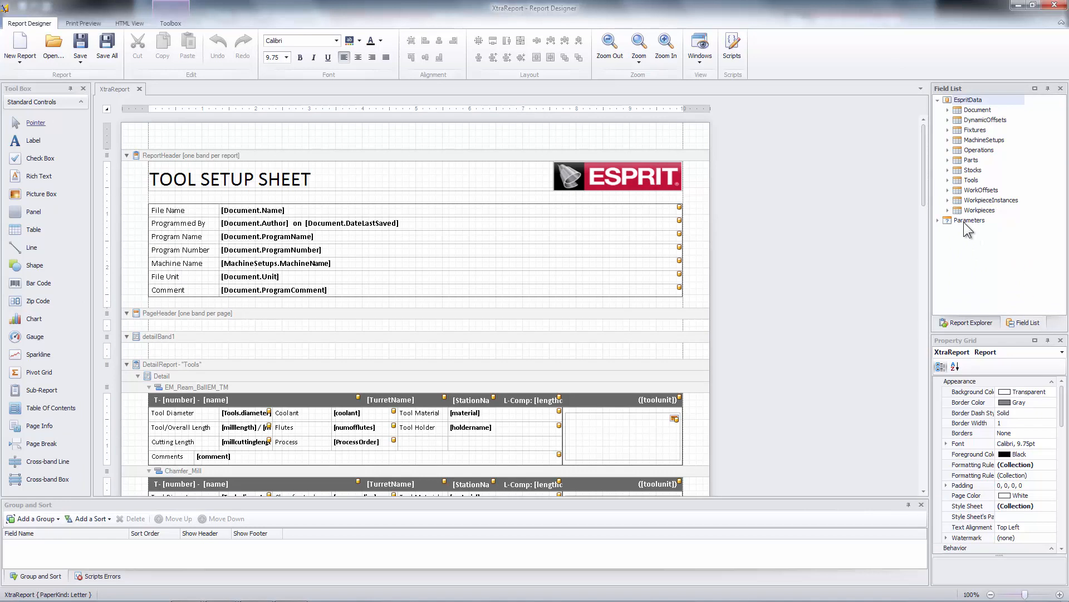
{"action": "left_click", "coordinate": [939, 221]}
Preview the tool setup sheet with the Show Only Tools In Use parameter set to Yes.
{"action": "left_click", "coordinate": [82, 23]}
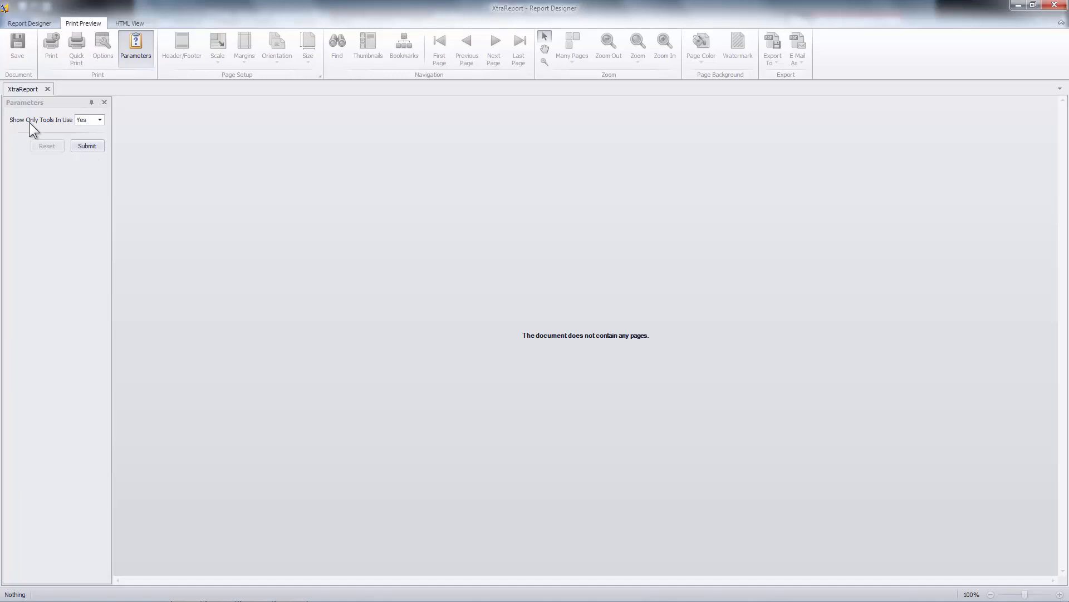
{"action": "left_click", "coordinate": [89, 145]}
{"action": "mouse_move", "coordinate": [1063, 119]}
{"action": "left_mouse_down"}
{"action": "mouse_move", "coordinate": [1067, 320]}
{"action": "mouse_move", "coordinate": [1063, 117]}
{"action": "left_mouse_up"}
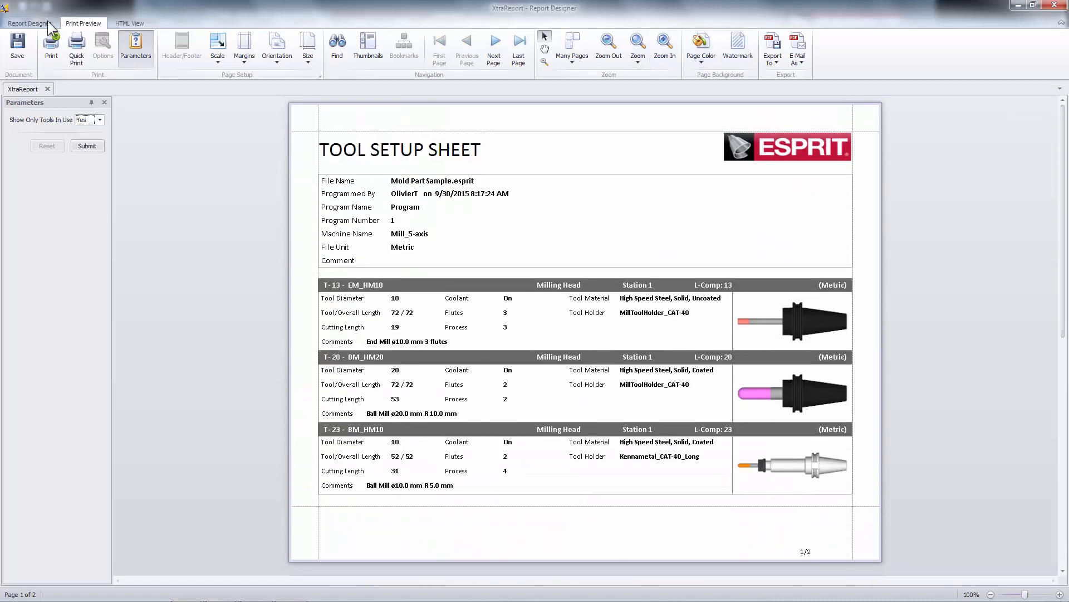
Return to the tool setup sheet's design layout and view the data tables available for adding a group.
{"action": "left_click", "coordinate": [30, 23]}
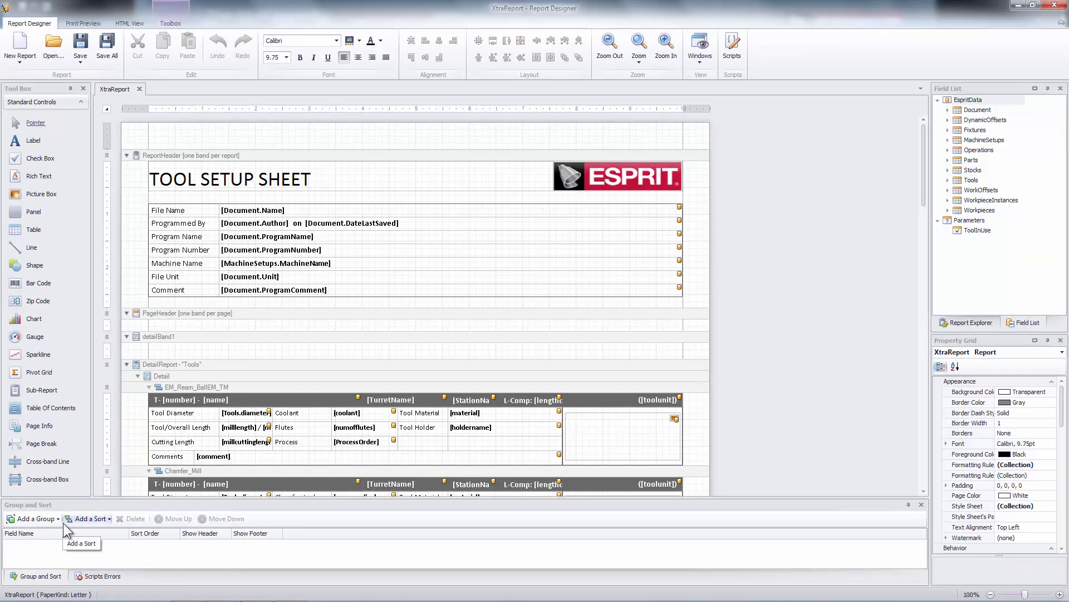
{"action": "scroll", "coordinate": [819, 329], "scroll_direction": "down", "scroll_amount": 2}
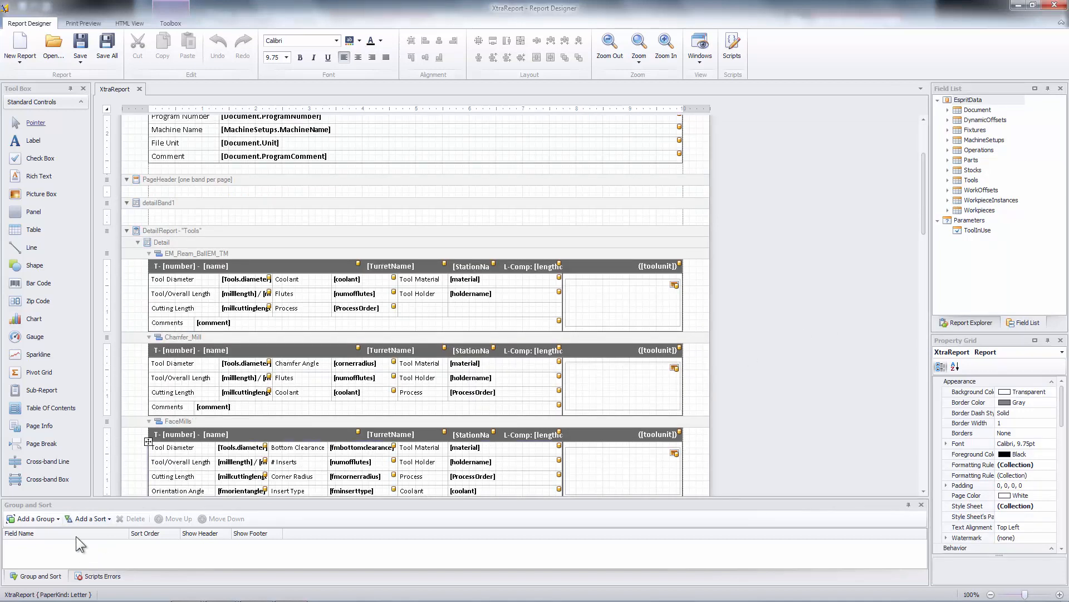
{"action": "left_click", "coordinate": [47, 521]}
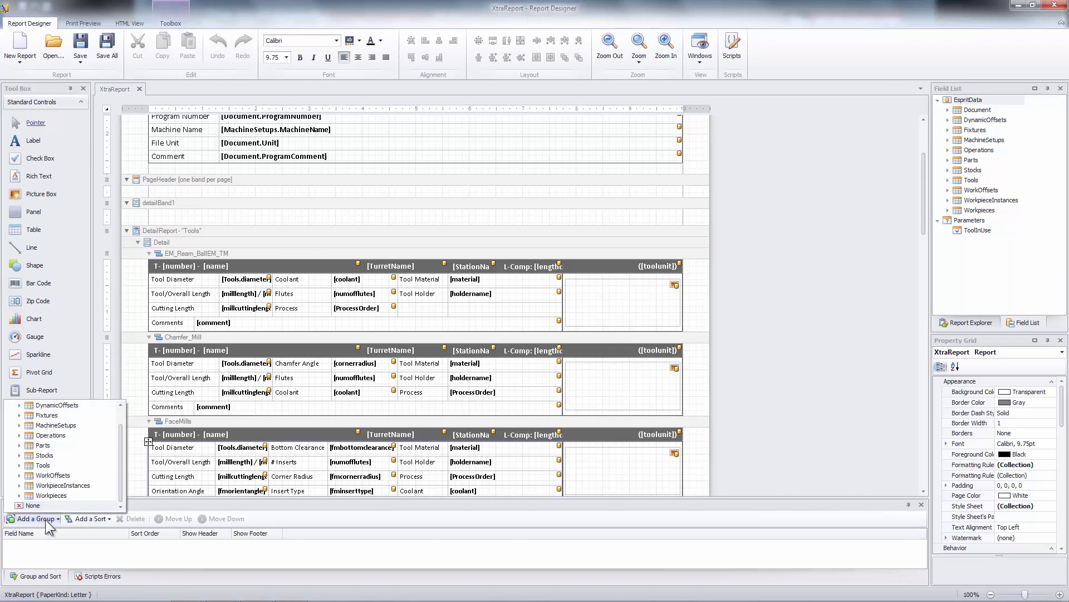
{"action": "left_click", "coordinate": [43, 467]}
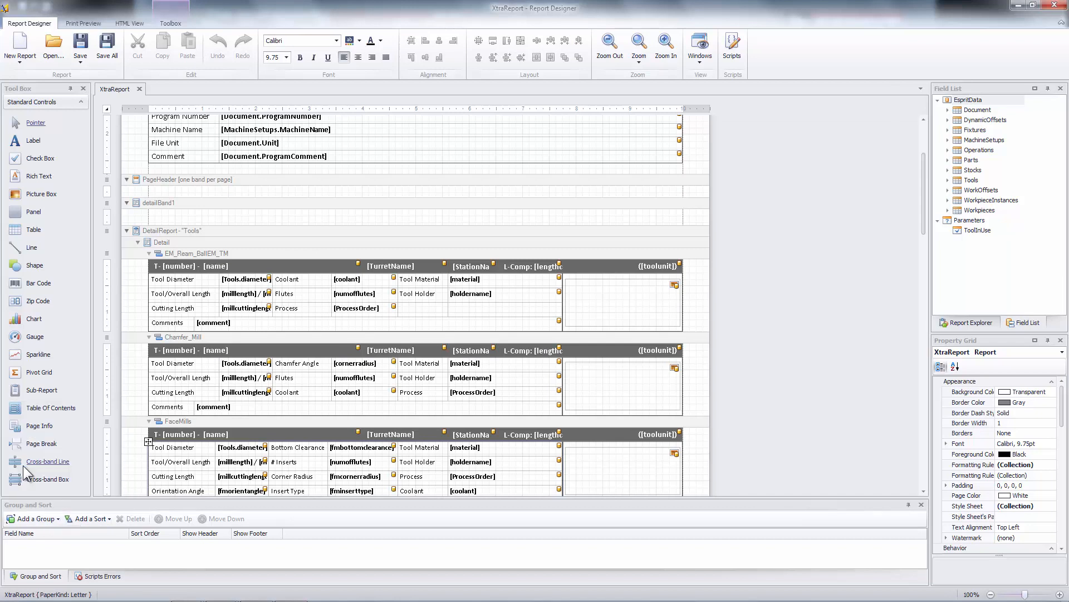
Browse the Tools fields available for adding a sort, and close the list without choosing a field.
{"action": "left_click", "coordinate": [80, 523]}
{"action": "left_click", "coordinate": [77, 465]}
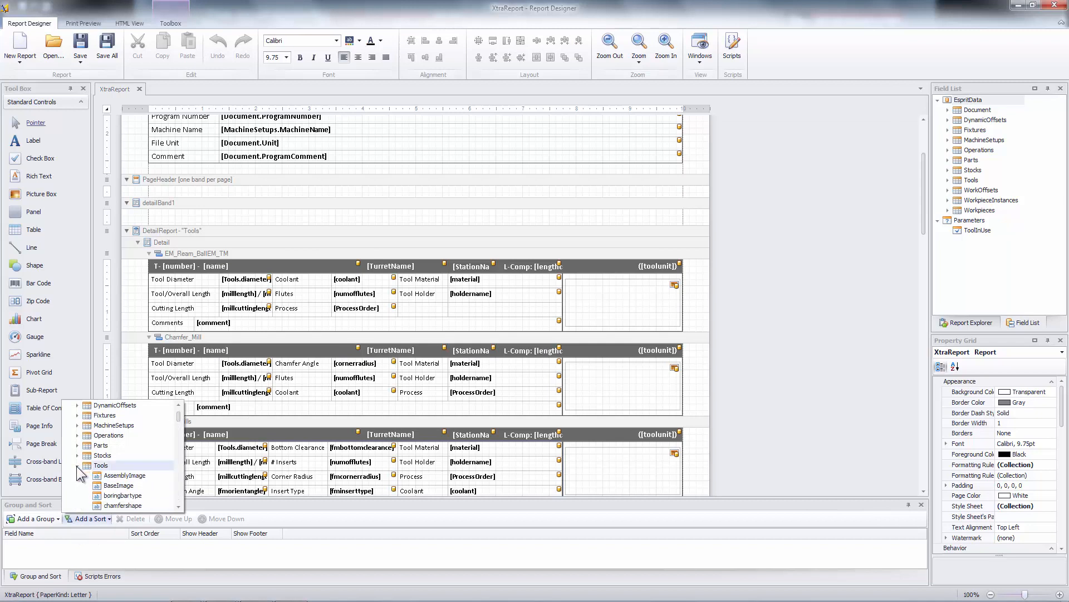
{"action": "scroll", "coordinate": [115, 496], "scroll_direction": "down", "scroll_amount": 6}
{"action": "scroll", "coordinate": [116, 496], "scroll_direction": "down", "scroll_amount": 5}
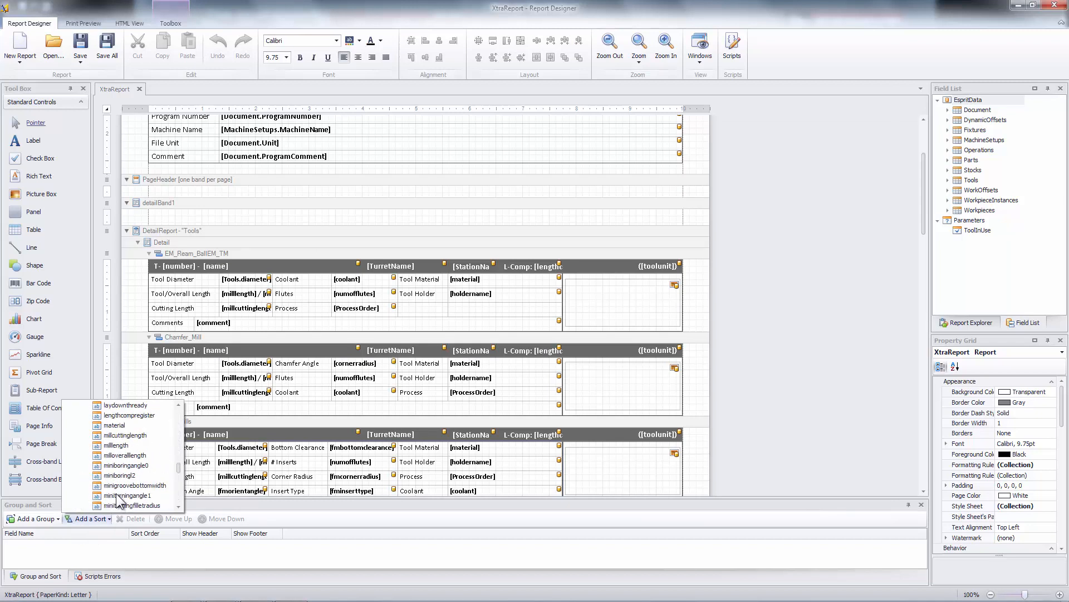
{"action": "left_click", "coordinate": [548, 560]}
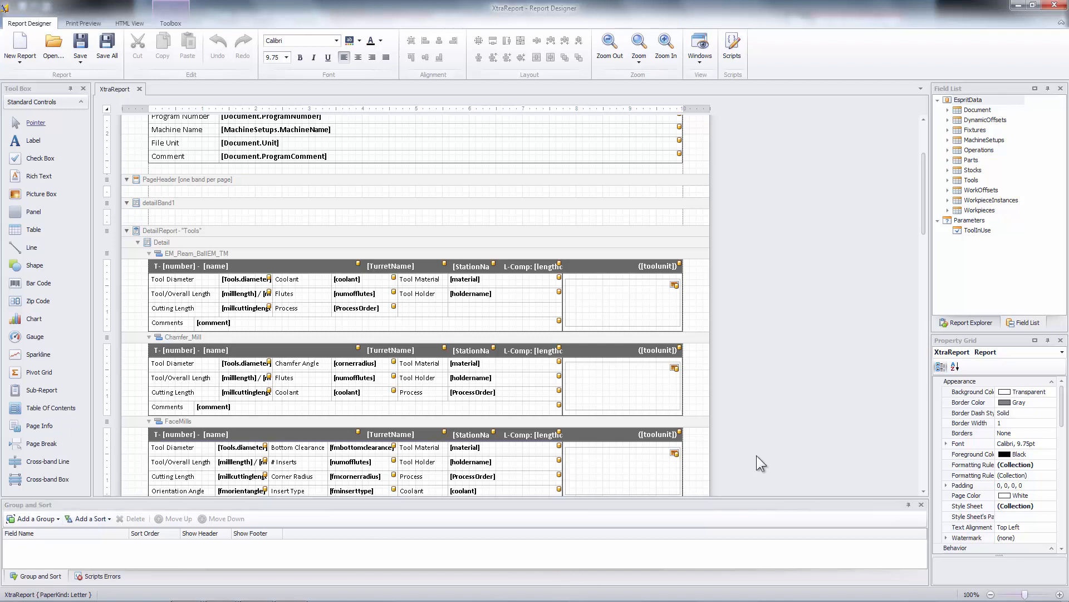